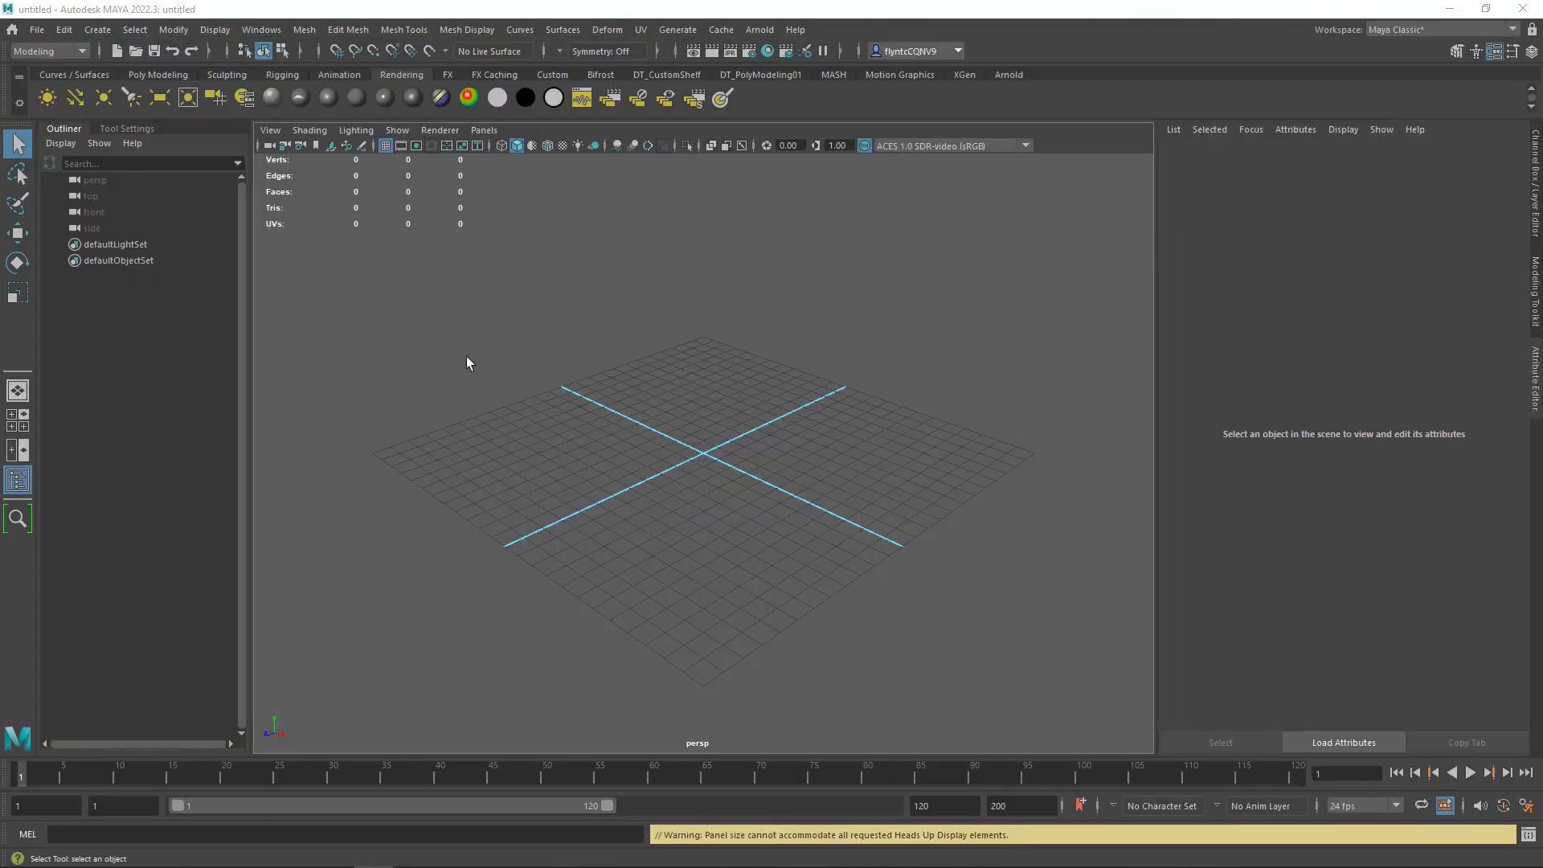
# Switch to the FX menu set and create a new project named WaterSim_01 located on the Desktop.
pyautogui.click(84, 51)
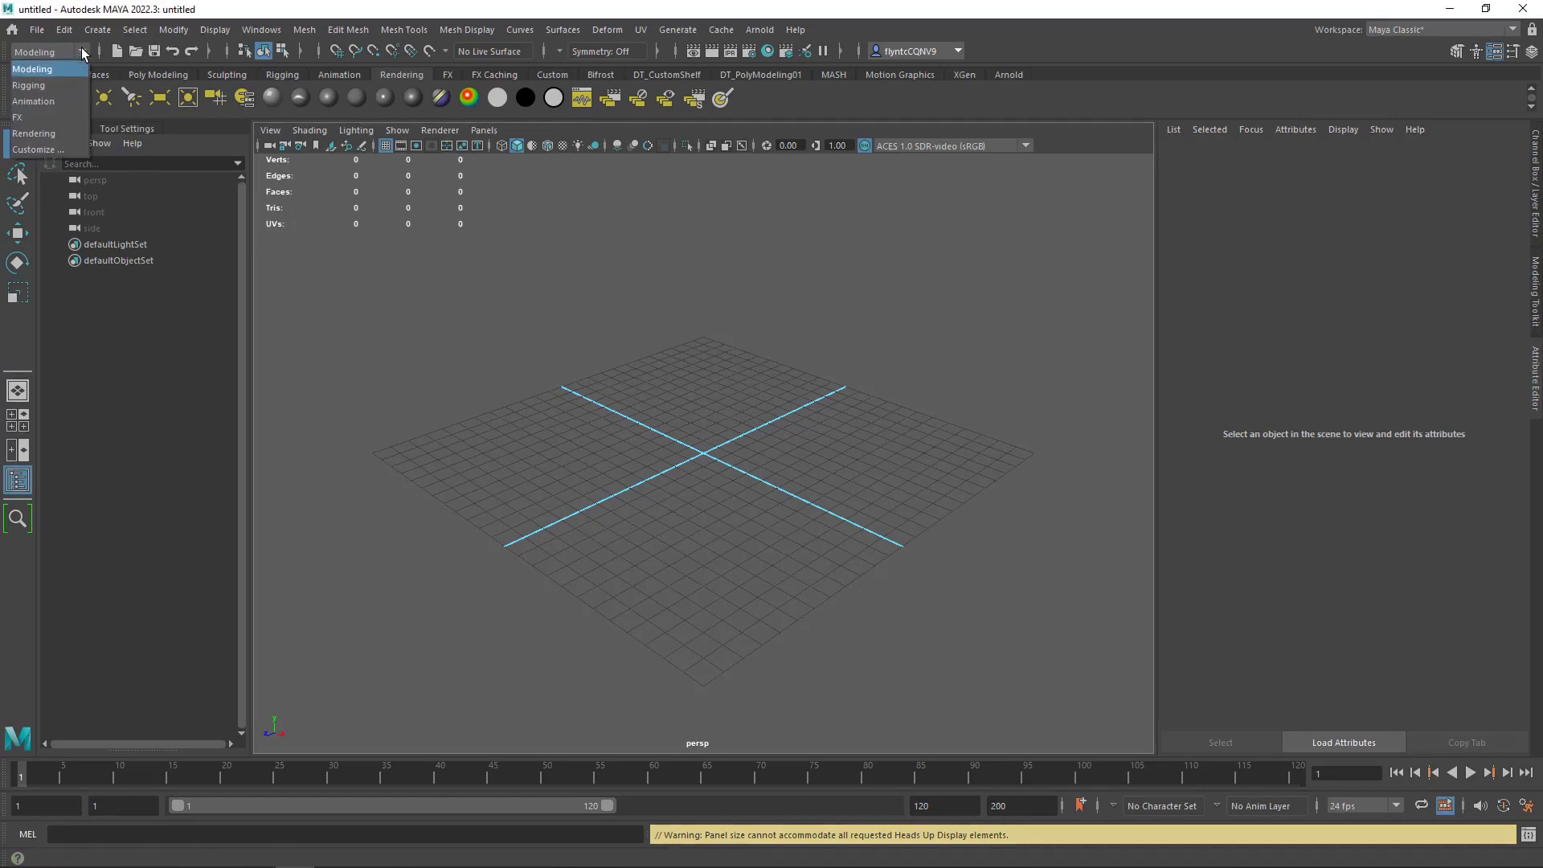
pyautogui.click(46, 117)
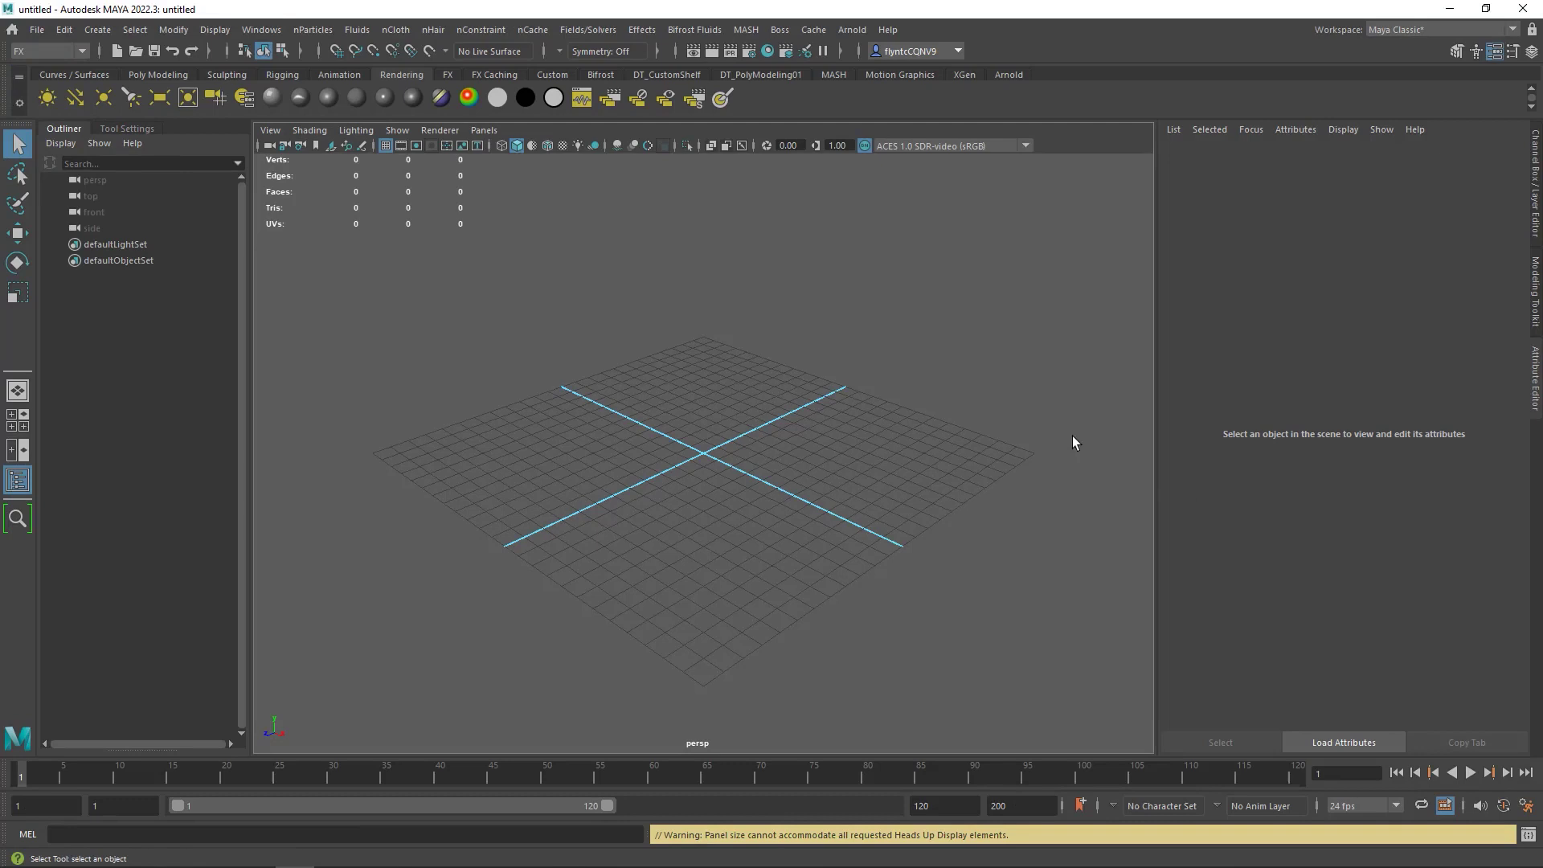
pyautogui.click(45, 35)
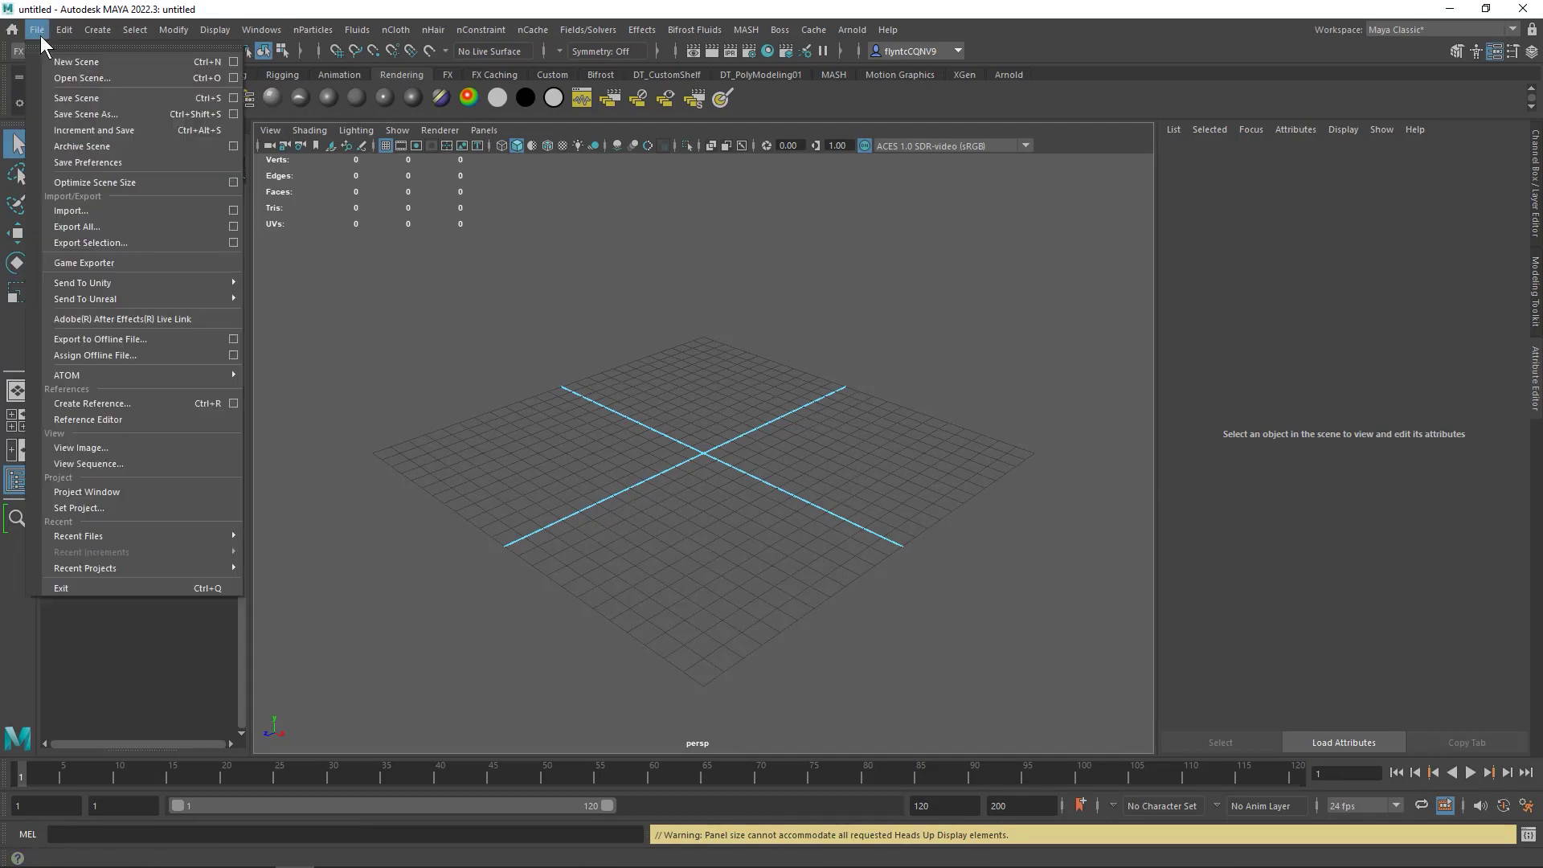
pyautogui.click(143, 491)
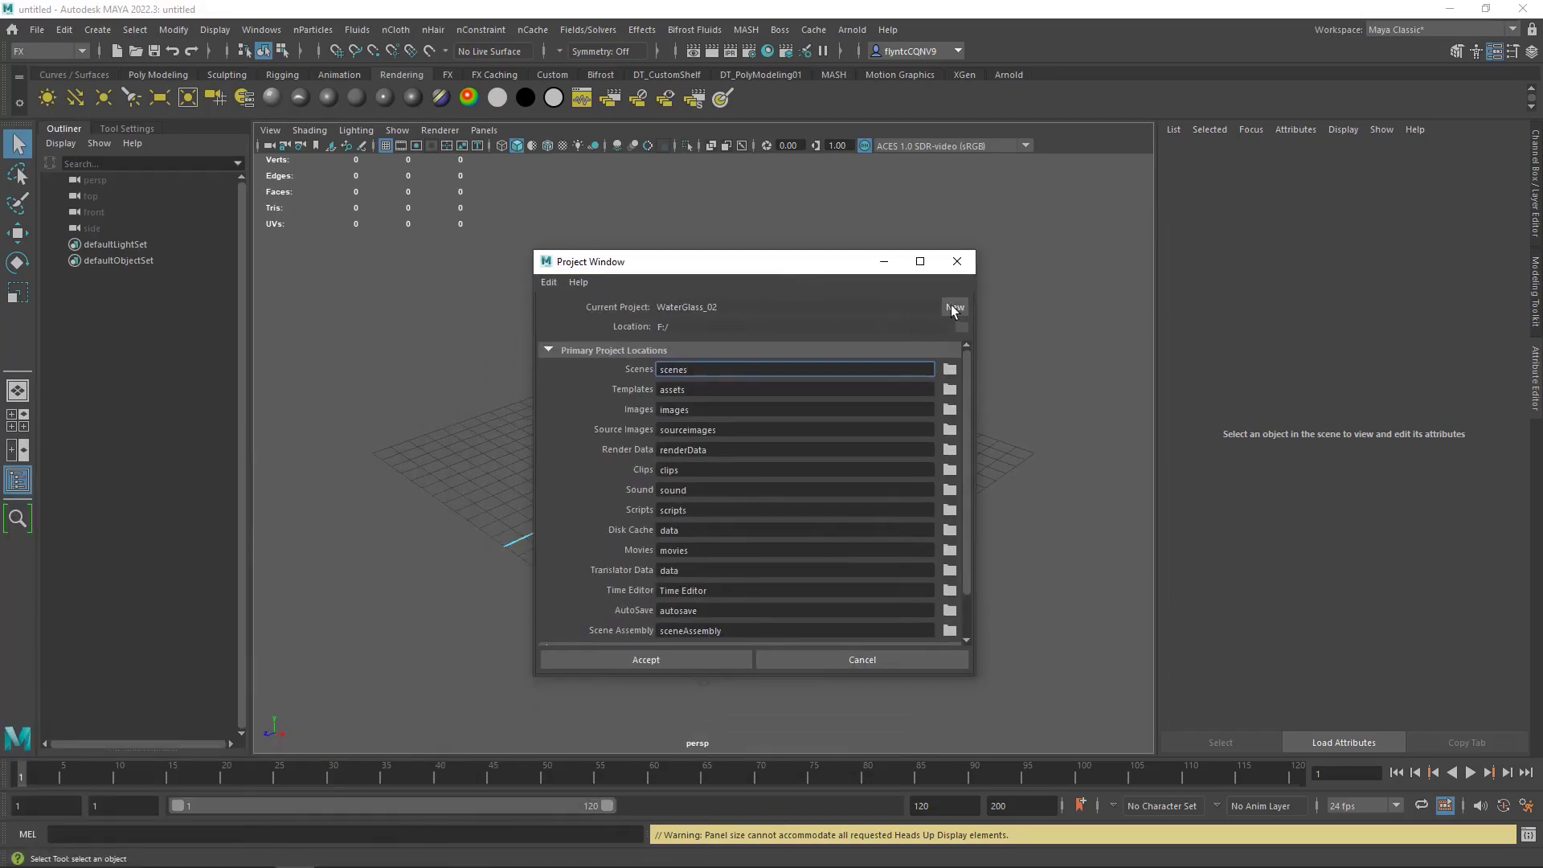
pyautogui.click(953, 308)
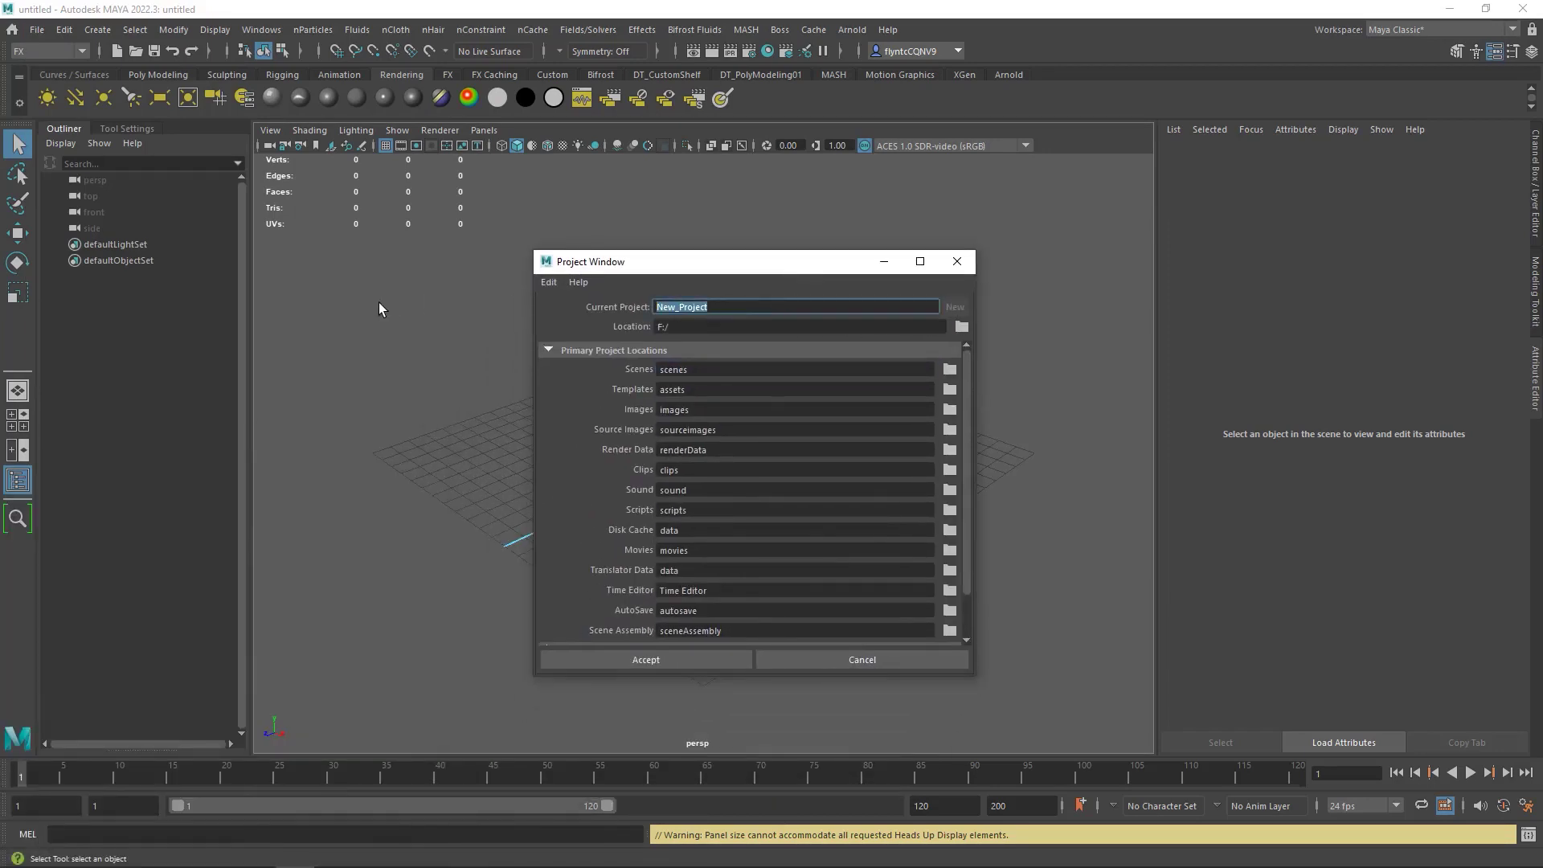
pyautogui.write('WaterSim_01')
pyautogui.click(962, 327)
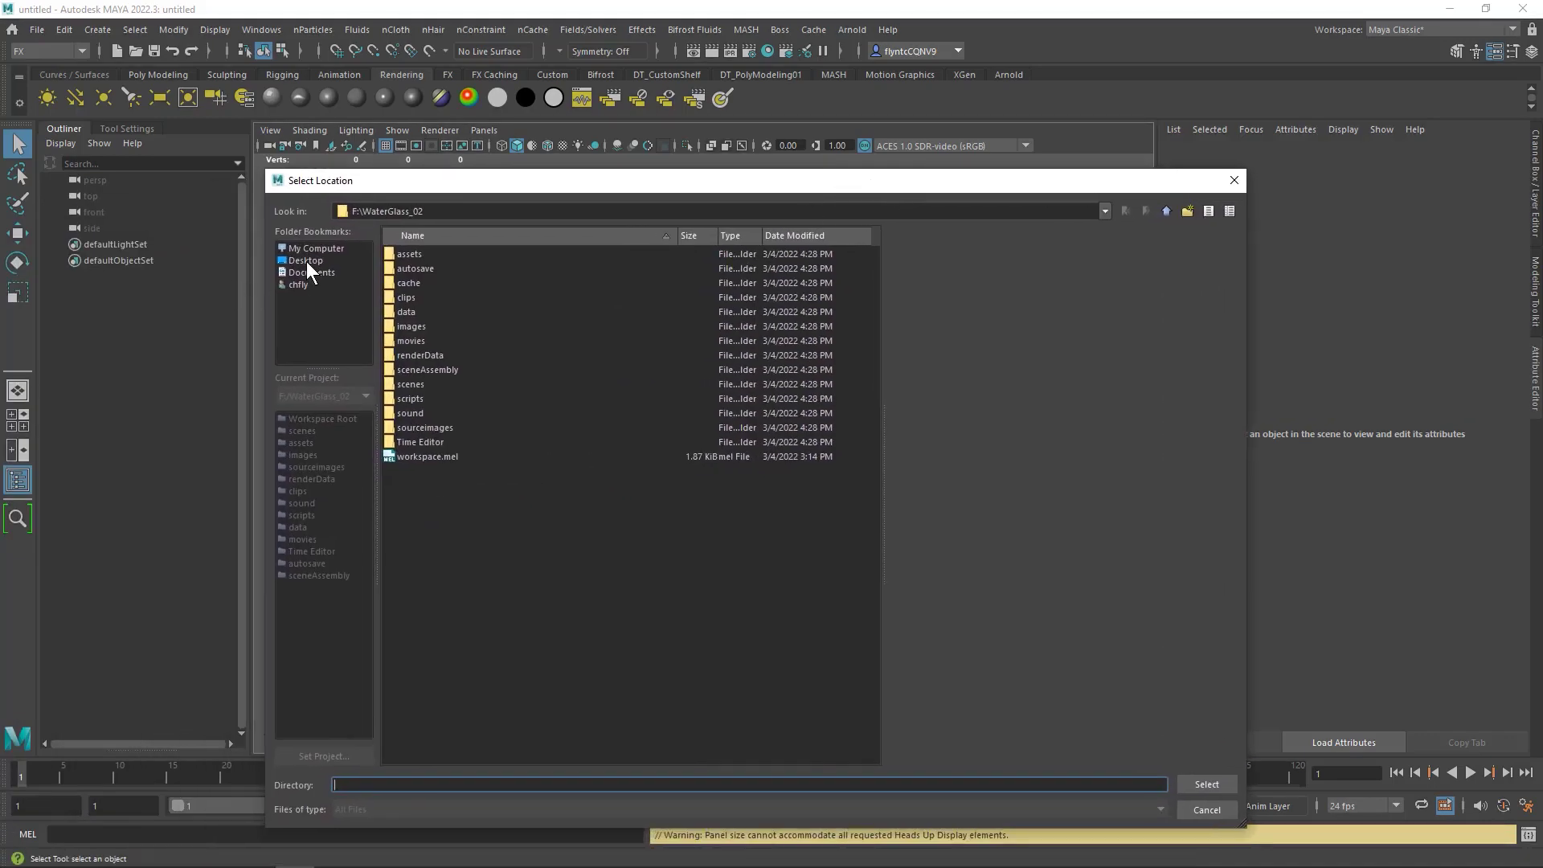
pyautogui.click(306, 262)
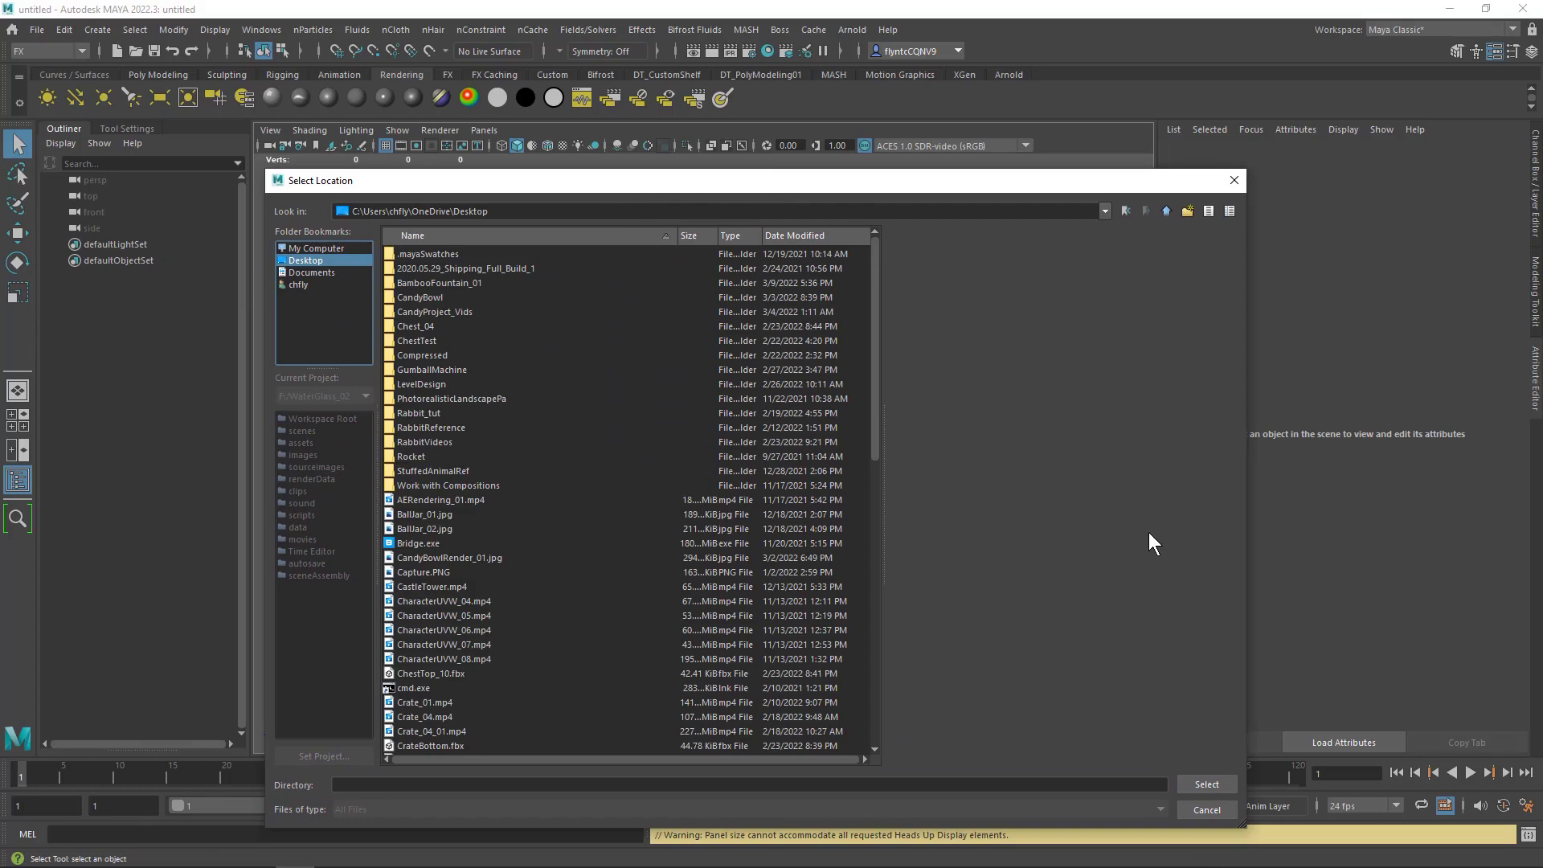
pyautogui.click(1194, 779)
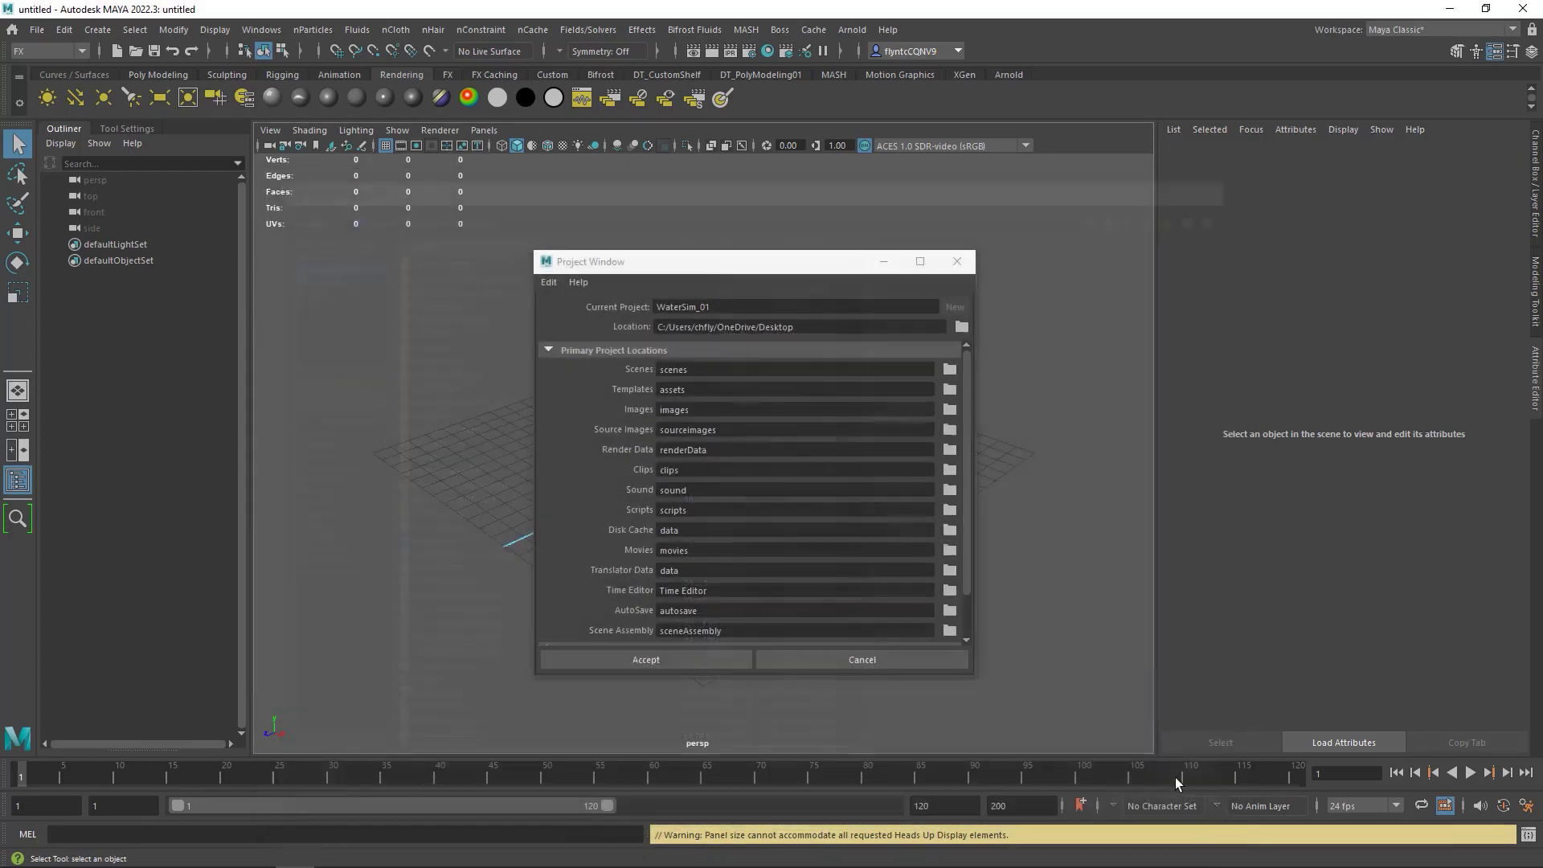
pyautogui.click(669, 659)
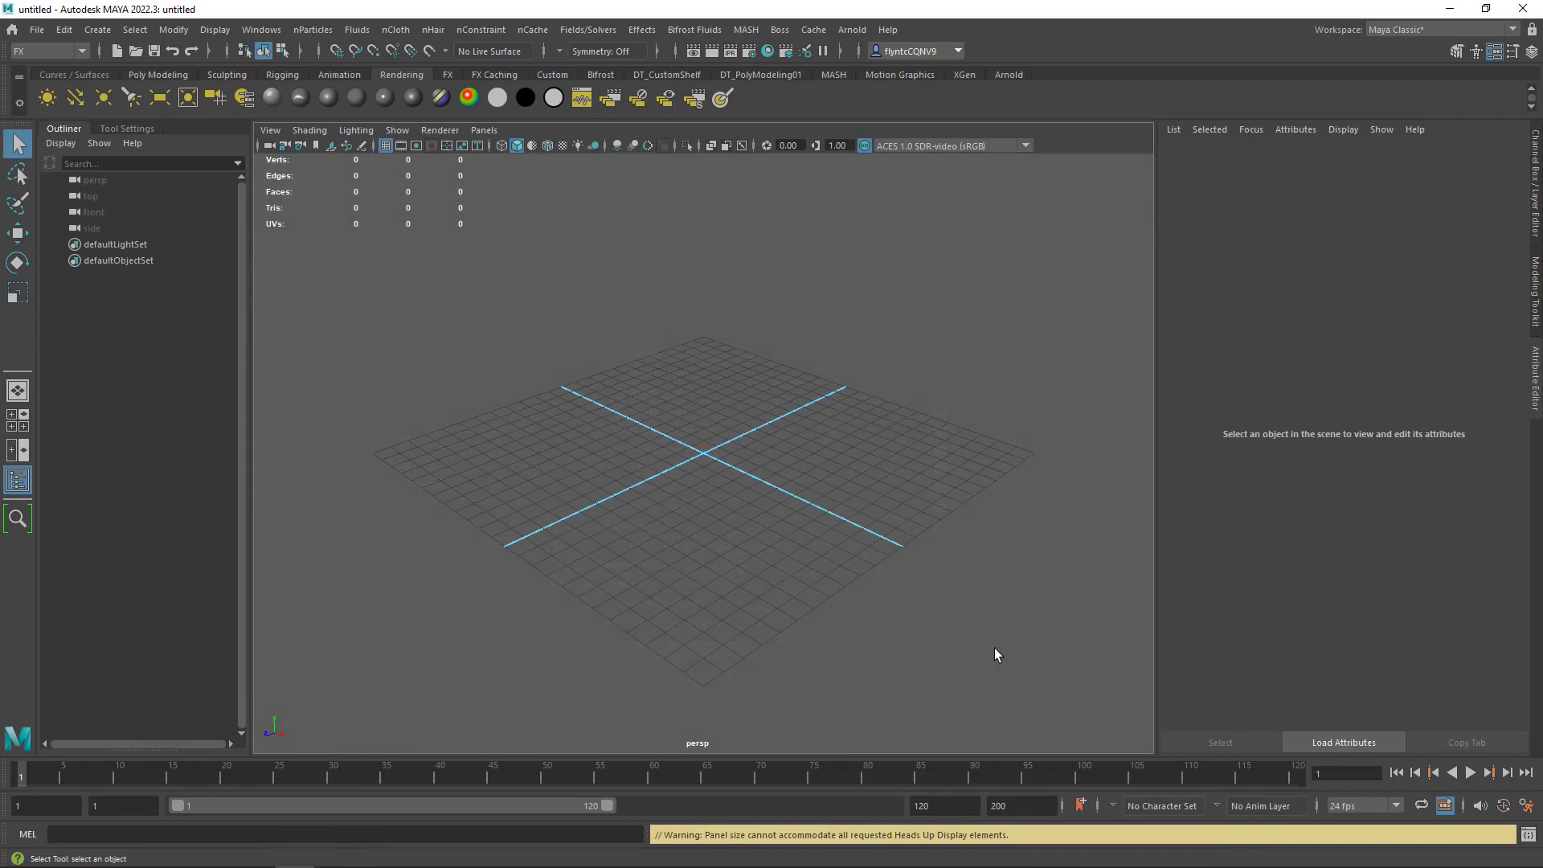
# Turn off Cached Playback for the timeline and set the playback speed to Play Every Frame, Free.
pyautogui.rightClick(1093, 774)
pyautogui.moveTo(1109, 630)
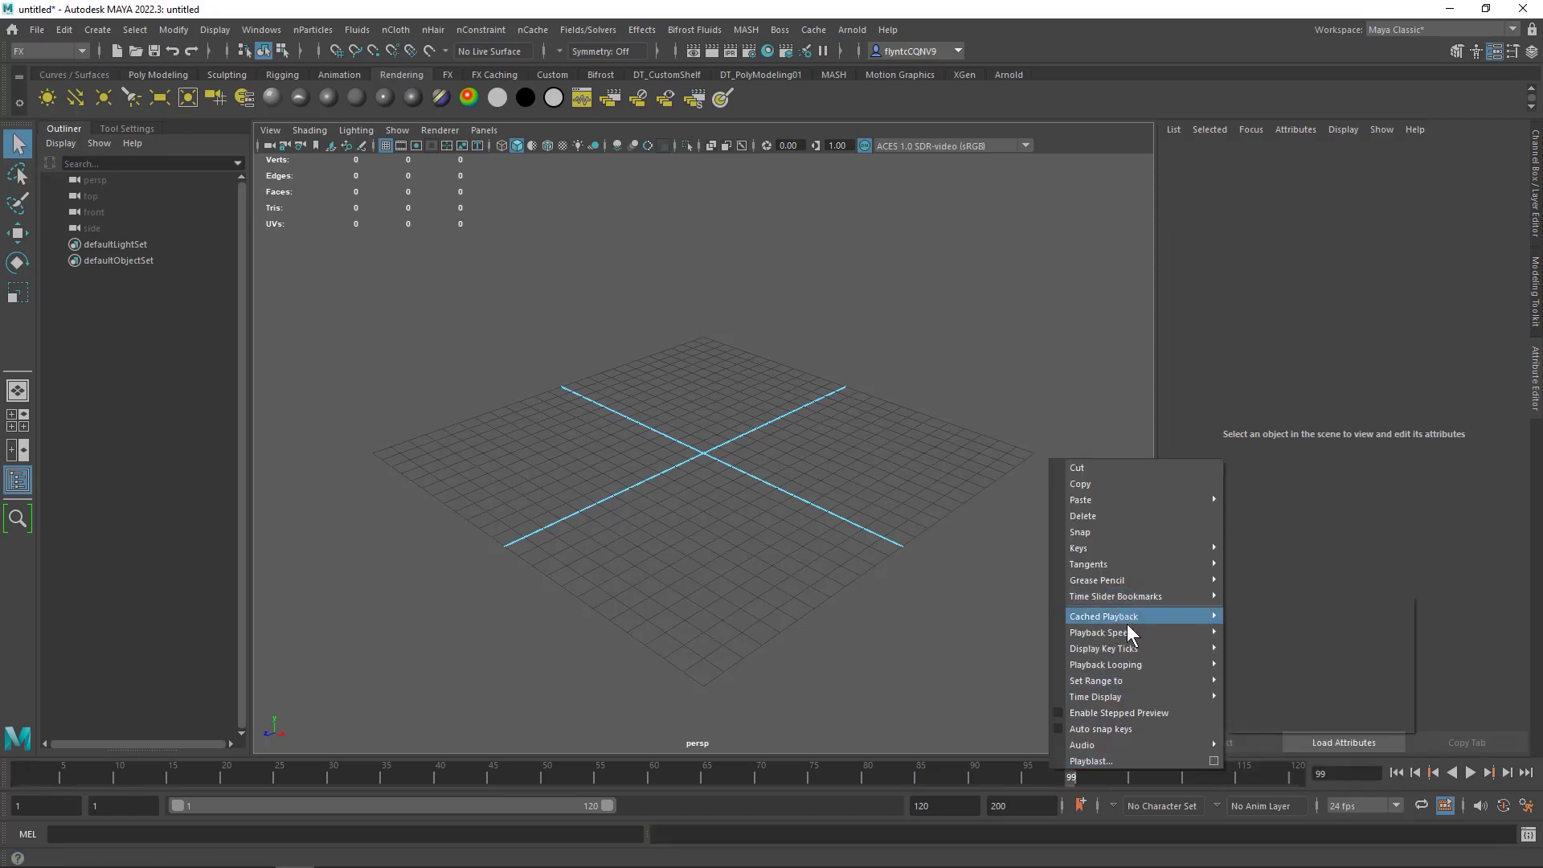
pyautogui.click(1242, 616)
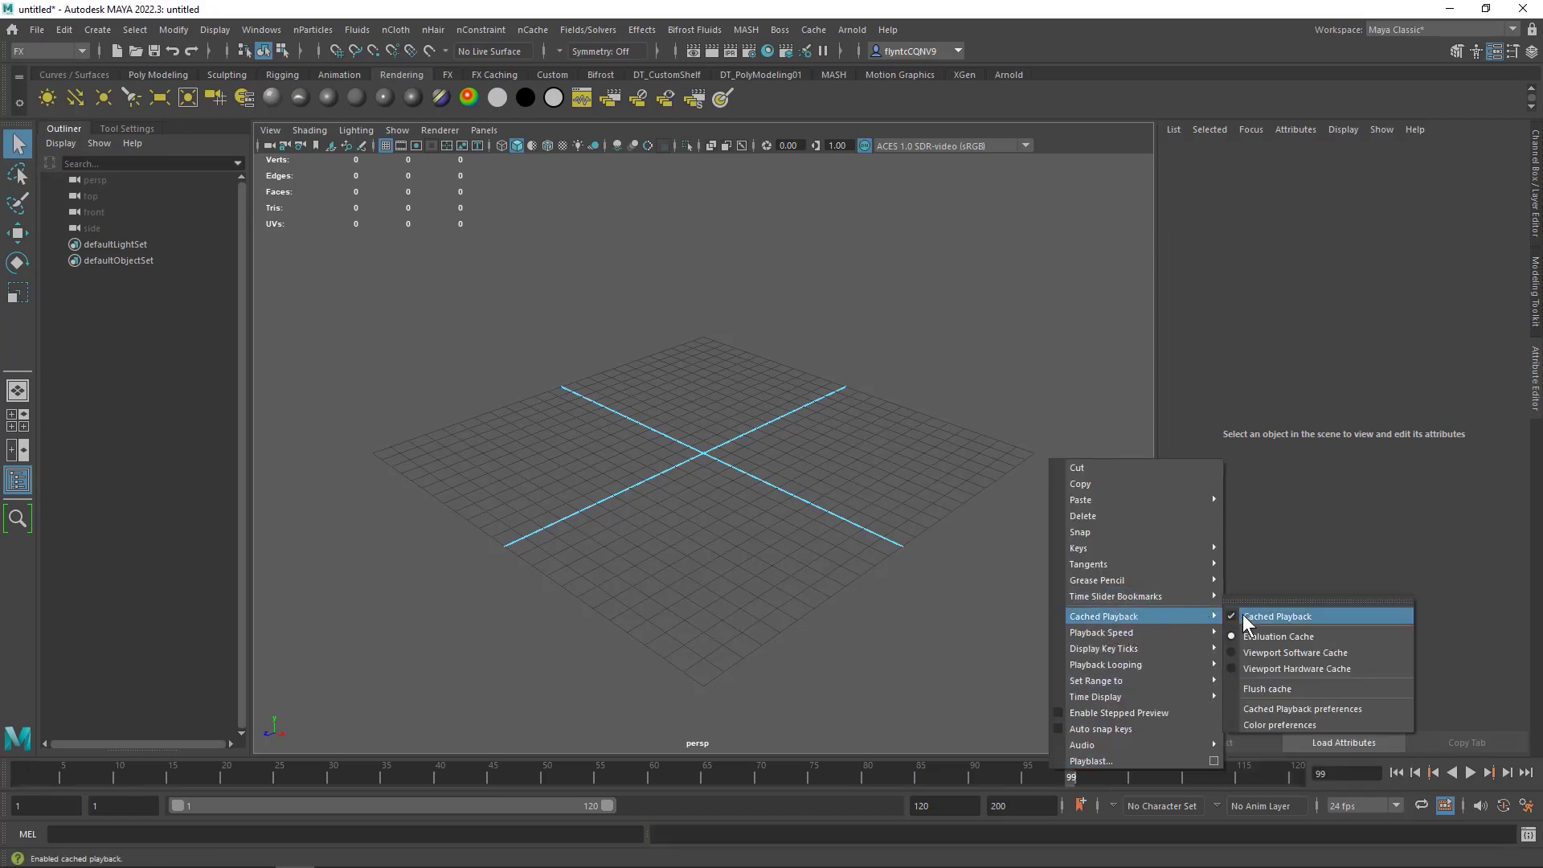
pyautogui.rightClick(1048, 770)
pyautogui.moveTo(1137, 627)
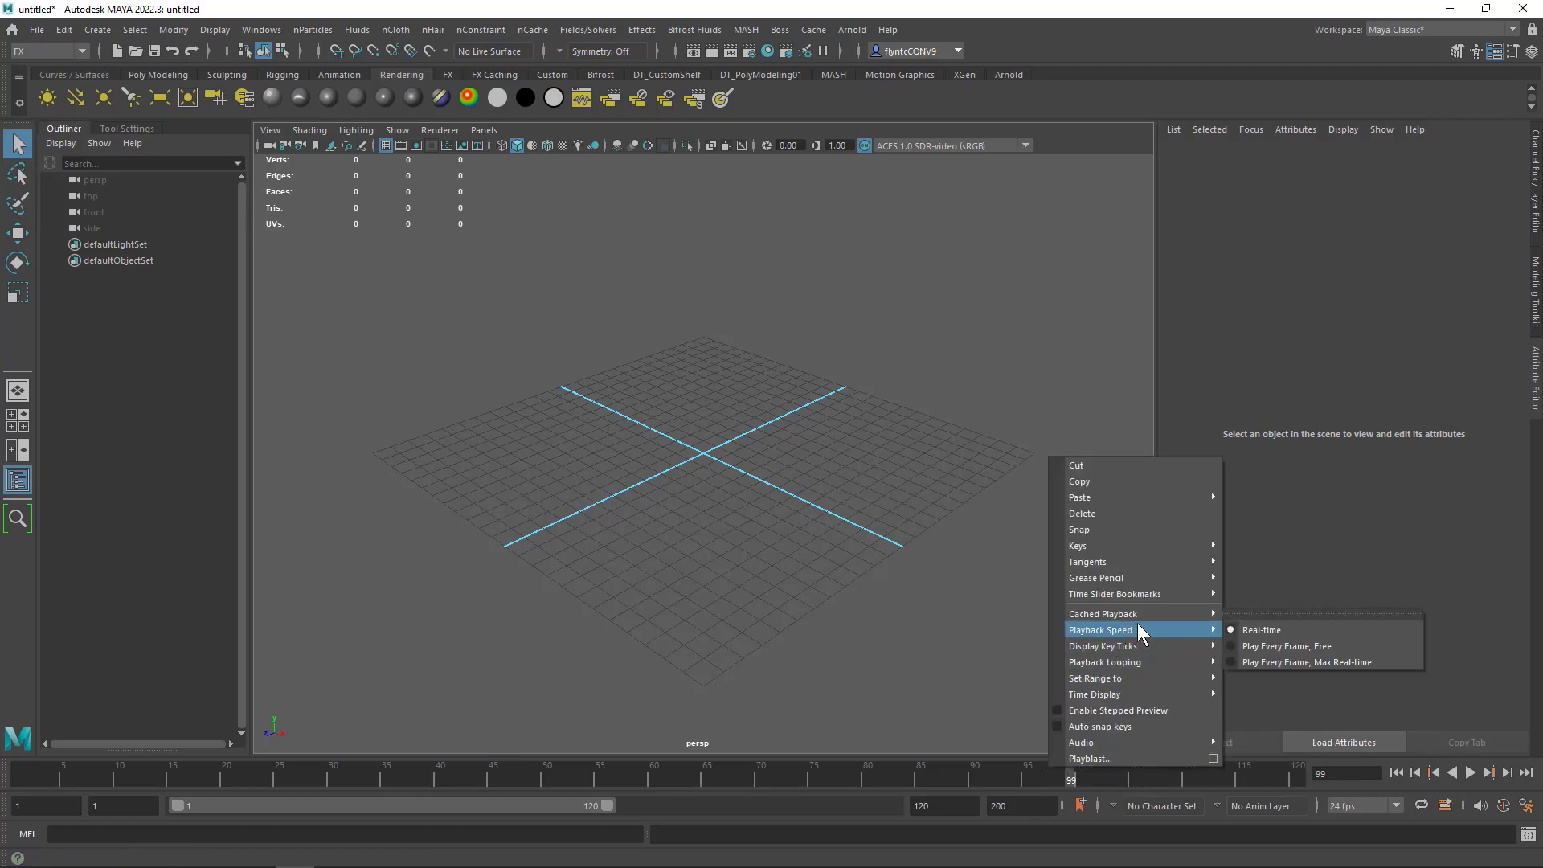
pyautogui.click(1305, 644)
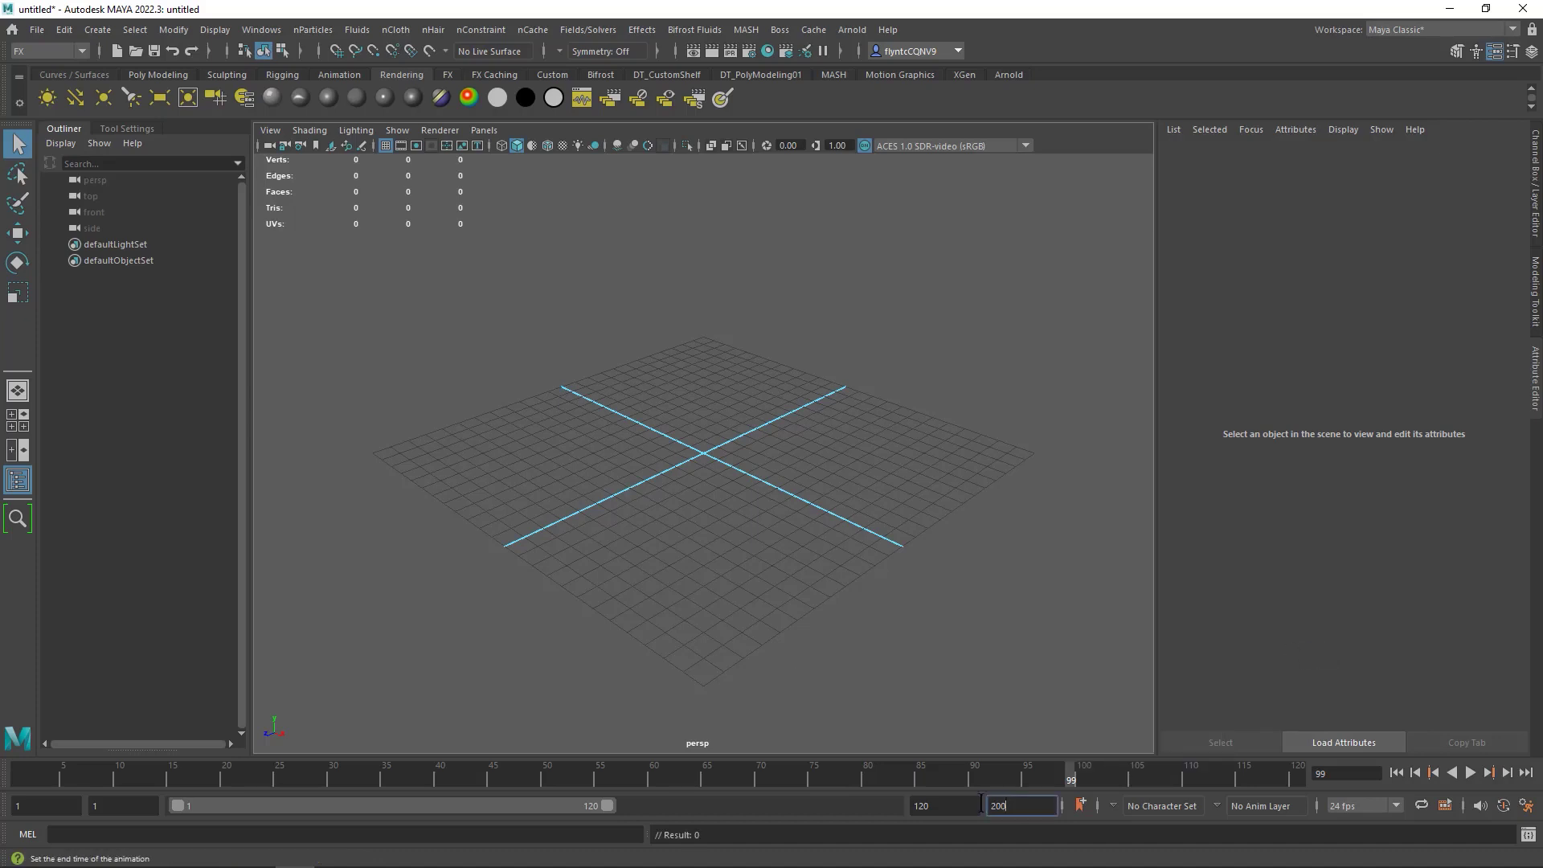
# Set the animation end time to 1000 and extend the playback range to frame 1000.
pyautogui.press('Return')
pyautogui.write('1000')
pyautogui.press('Return')
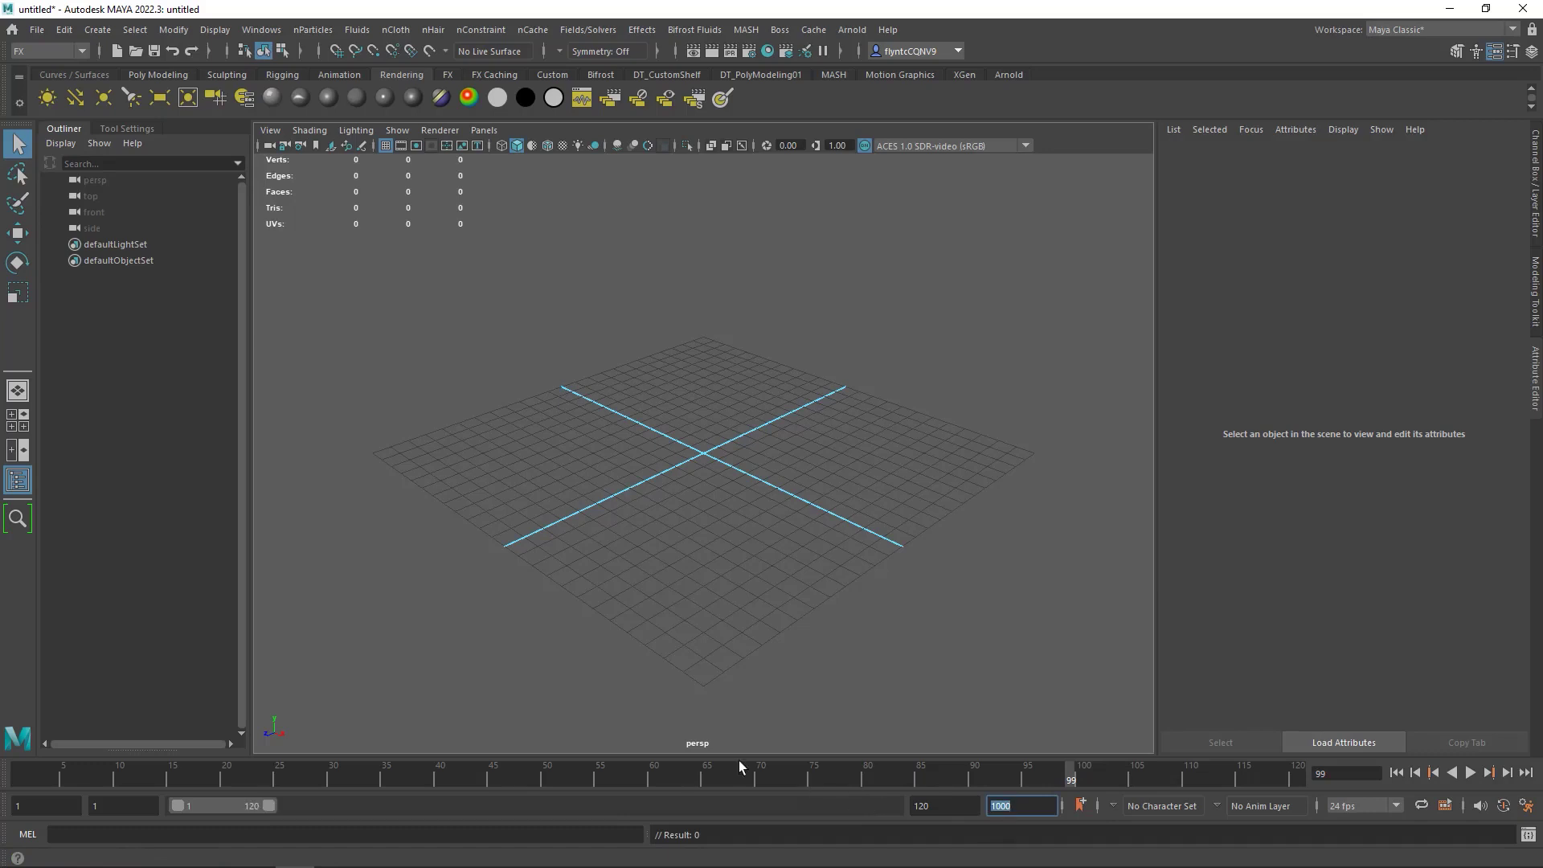
pyautogui.moveTo(274, 807); pyautogui.dragTo(918, 802)
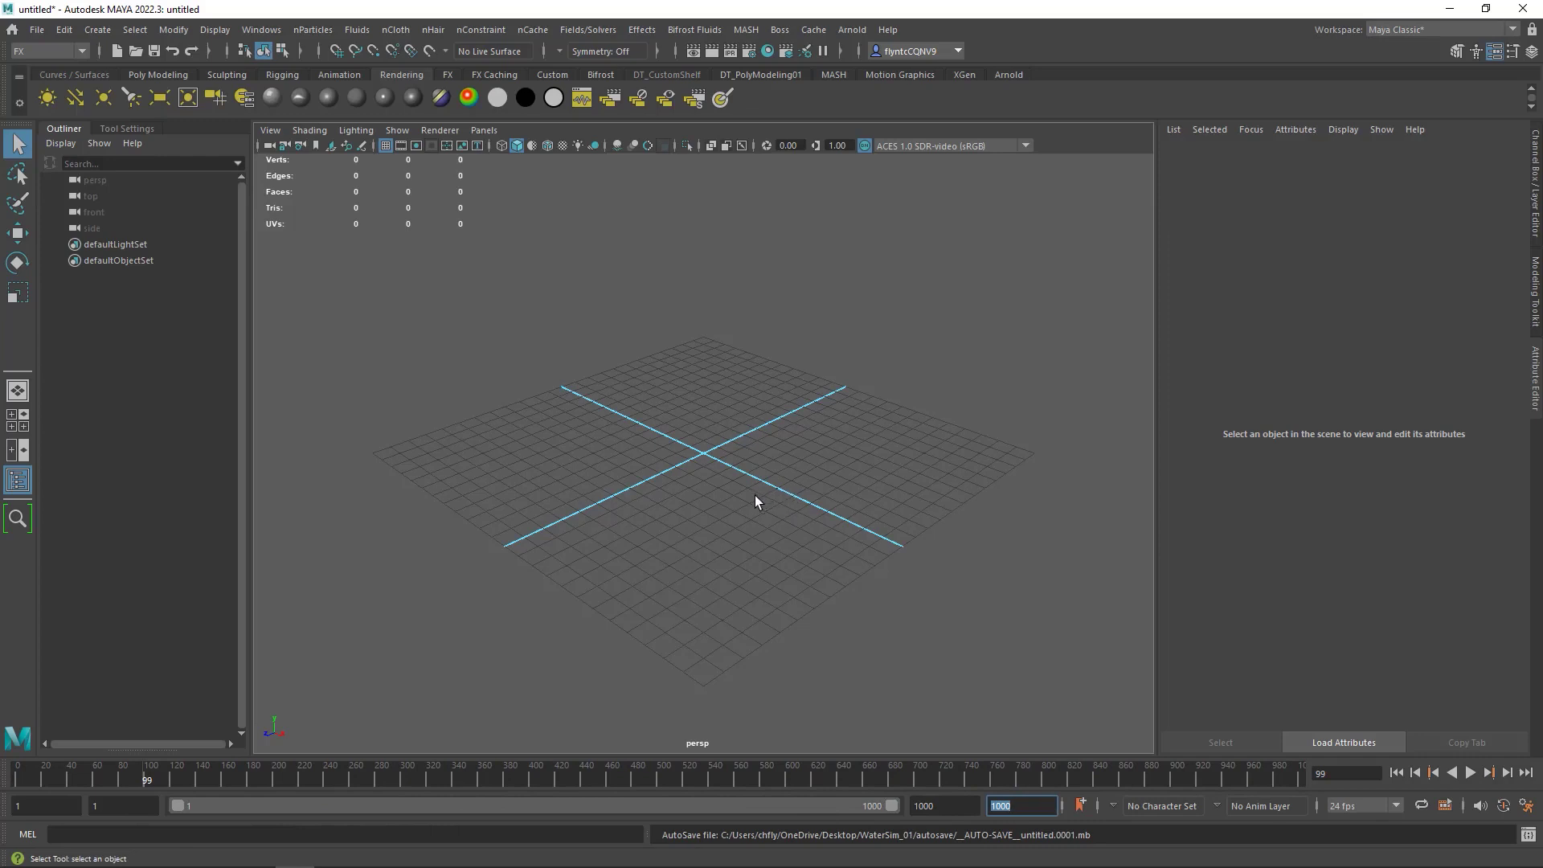
# Create a polygon cylinder at the origin and set its height to 15.
pyautogui.keyDown('alt'); pyautogui.moveTo(755, 495); pyautogui.dragTo(726, 482); pyautogui.keyUp('alt')
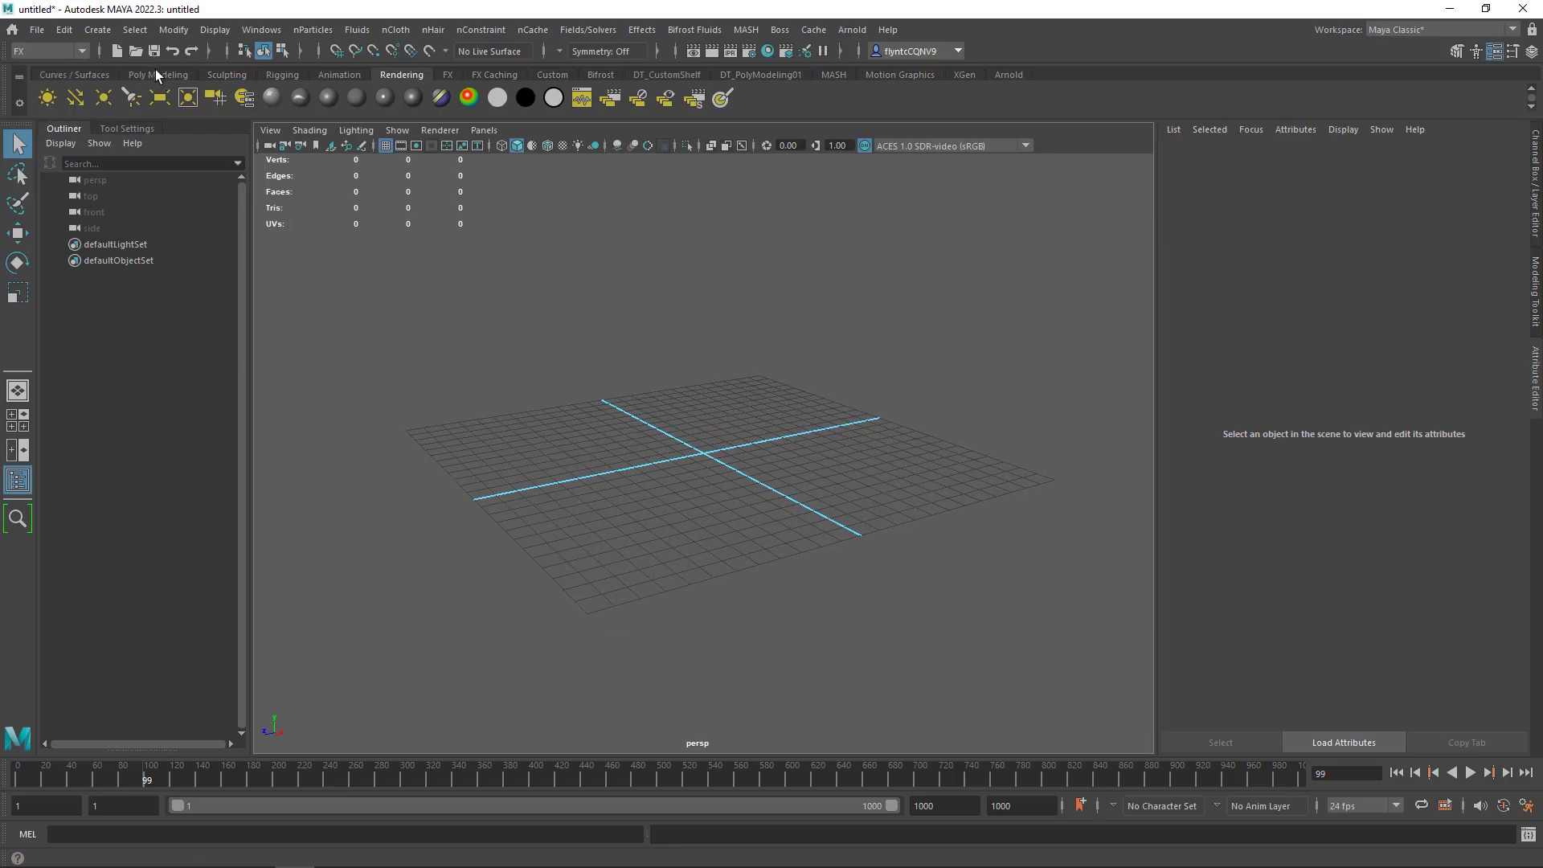
pyautogui.click(160, 74)
pyautogui.click(161, 94)
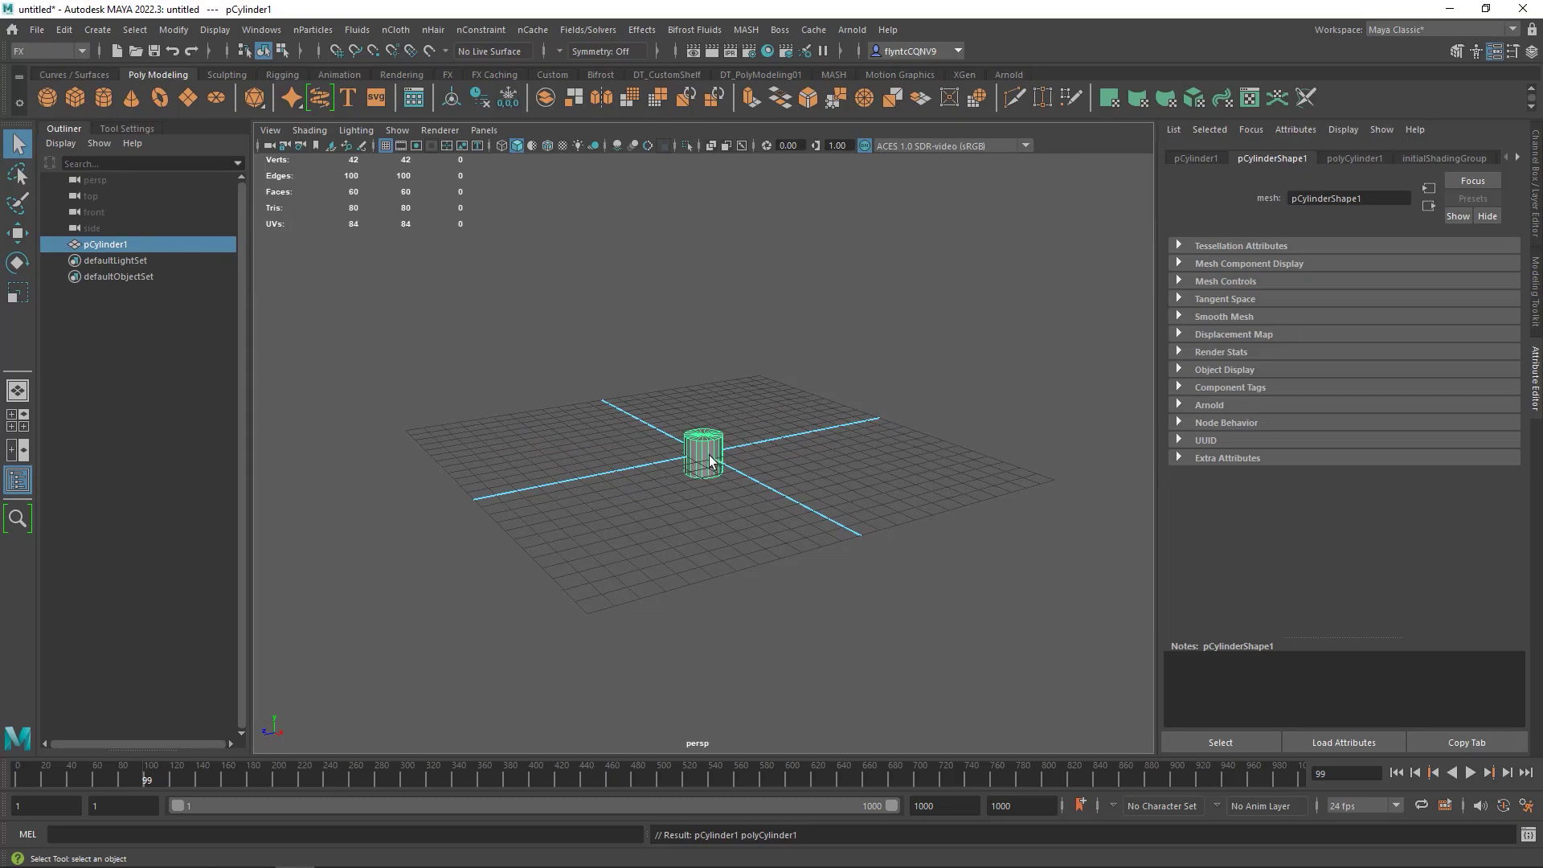
pyautogui.click(1352, 160)
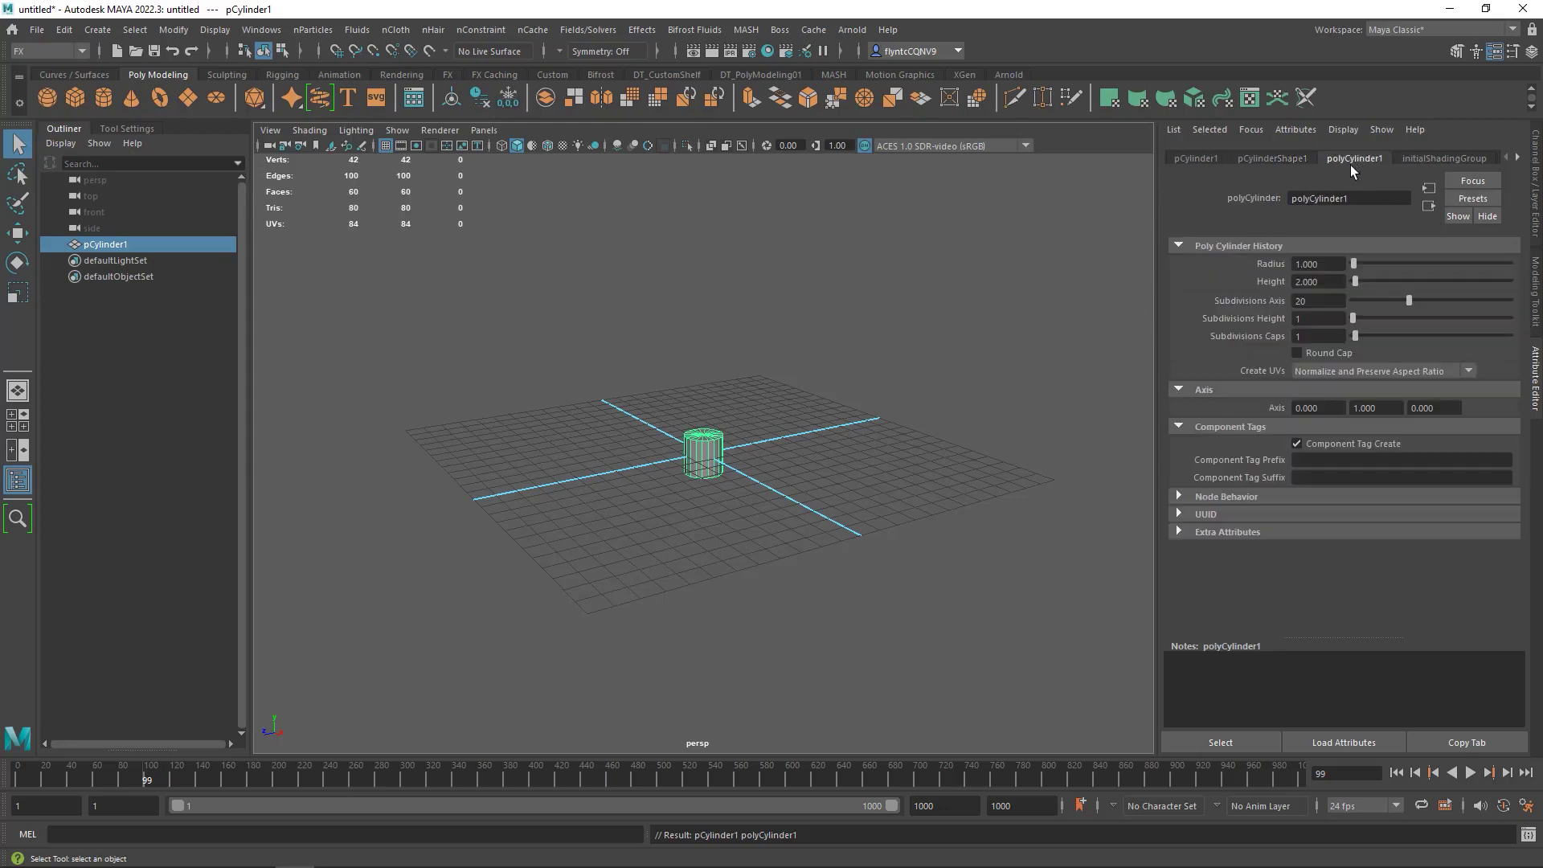
pyautogui.click(1330, 282)
pyautogui.write('15')
pyautogui.press('Return')
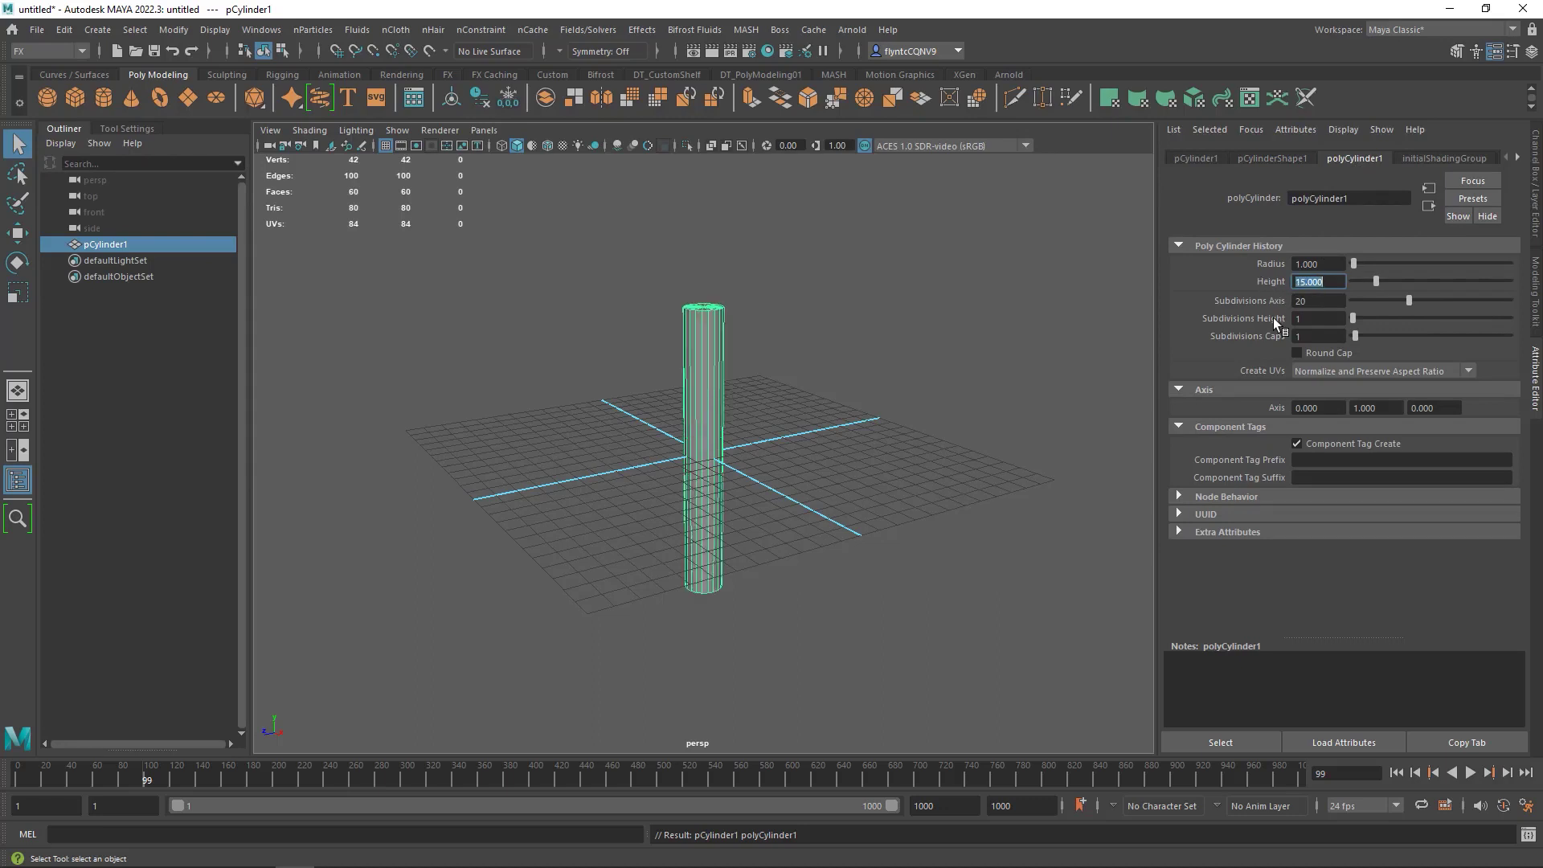
# Move the cylinder up along Y by about 7.74 units so its base sits just above the grid.
pyautogui.click(17, 234)
pyautogui.moveTo(709, 385); pyautogui.dragTo(723, 246)
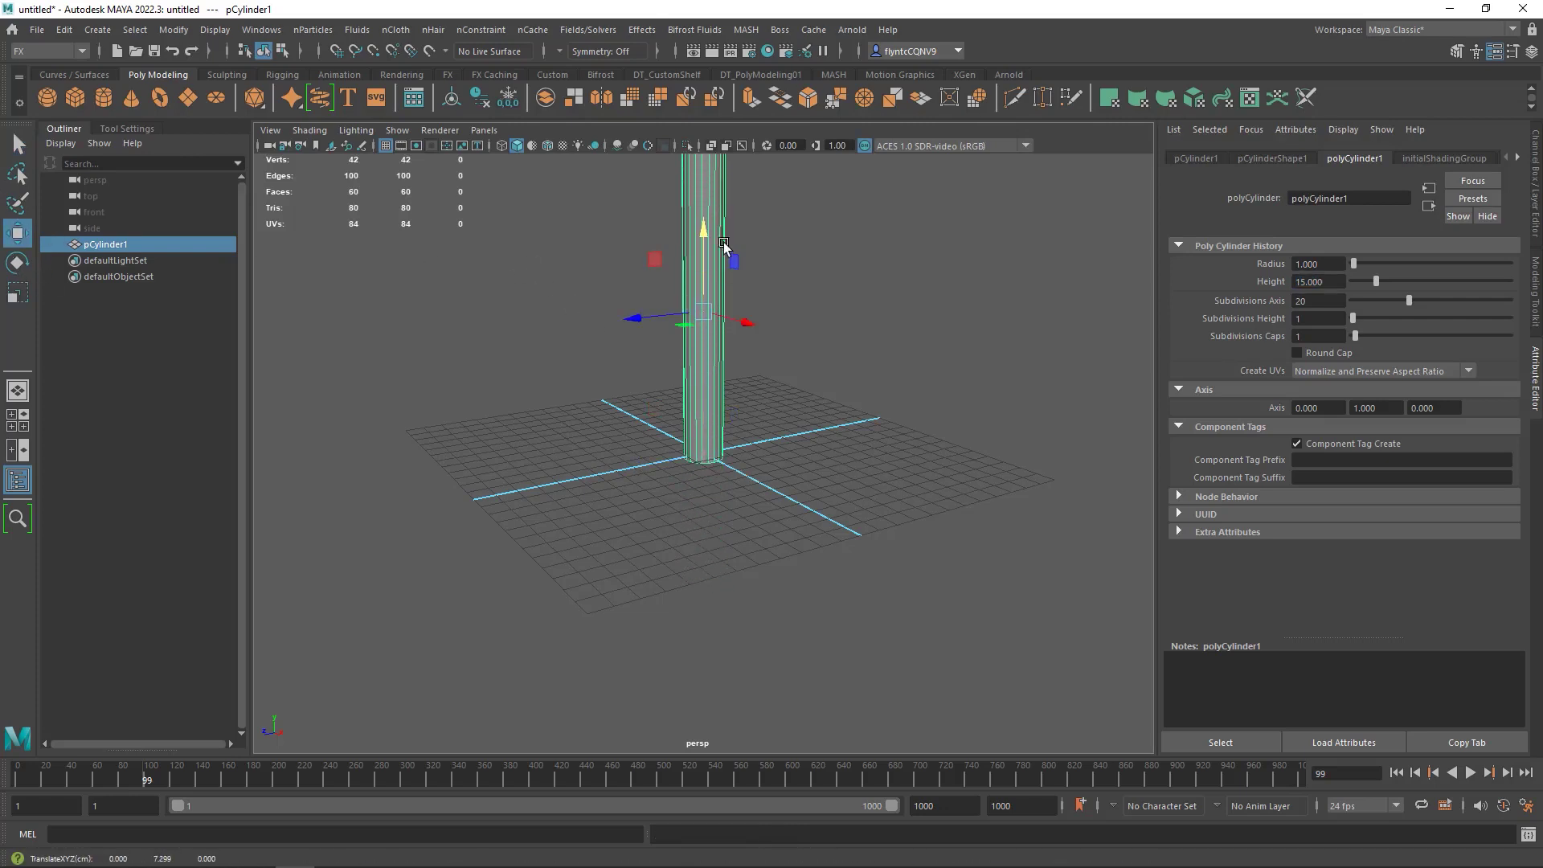
pyautogui.keyDown('alt'); pyautogui.moveTo(688, 448); pyautogui.dragTo(755, 577); pyautogui.keyUp('alt')
pyautogui.scroll(-1, 754, 577)
pyautogui.scroll(3, 753, 569)
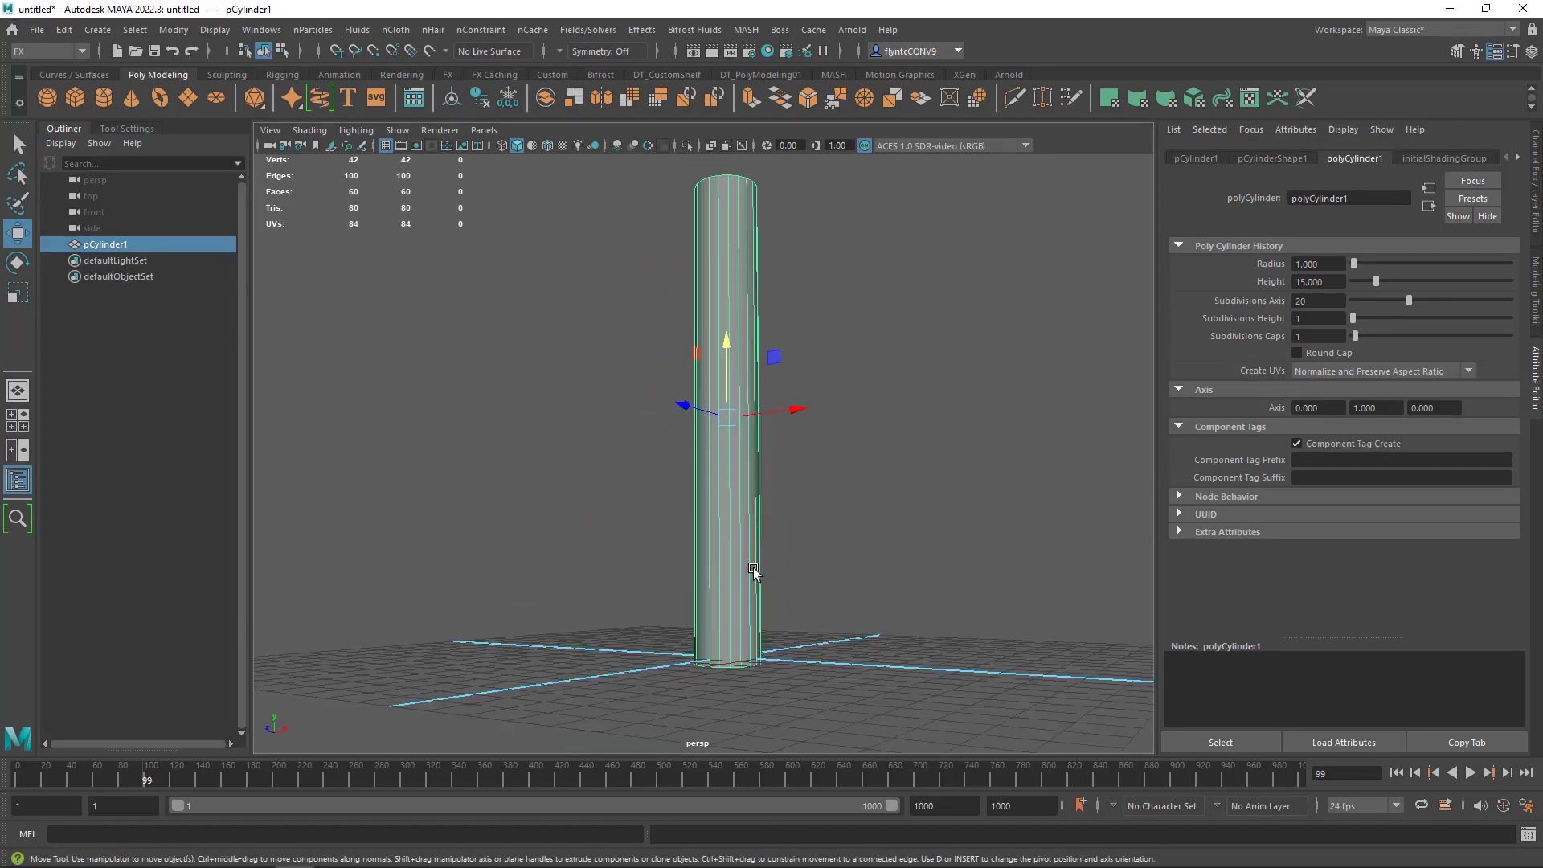
pyautogui.keyDown('alt'); pyautogui.moveTo(751, 568); pyautogui.dragTo(709, 531, button='middle'); pyautogui.keyUp('alt')
pyautogui.scroll(2, 711, 531)
pyautogui.moveTo(684, 302); pyautogui.dragTo(683, 289)
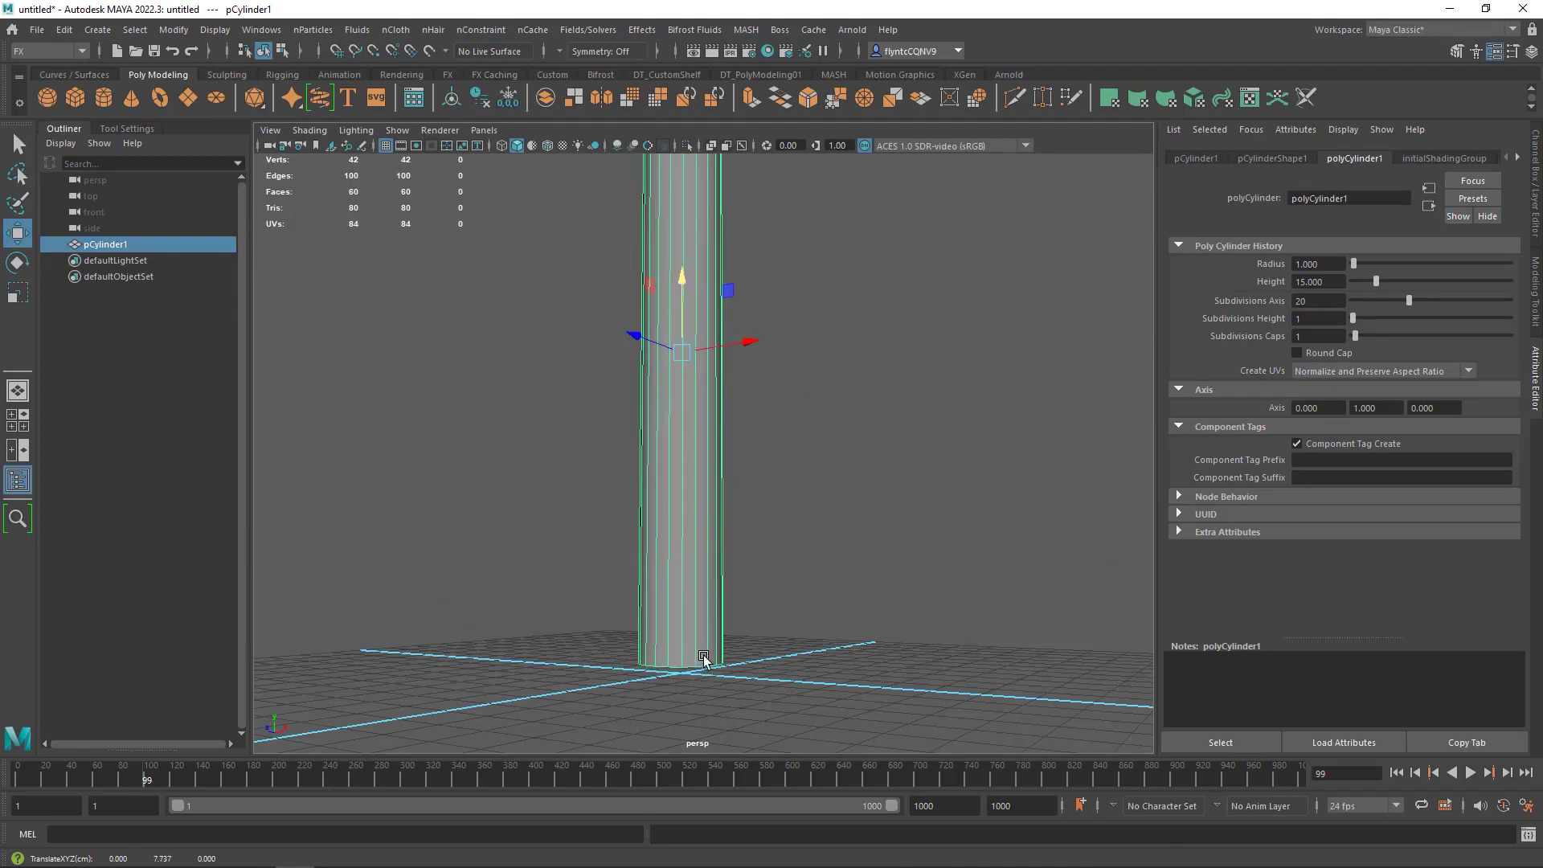
pyautogui.keyDown('alt'); pyautogui.moveTo(710, 627); pyautogui.dragTo(706, 596); pyautogui.keyUp('alt')
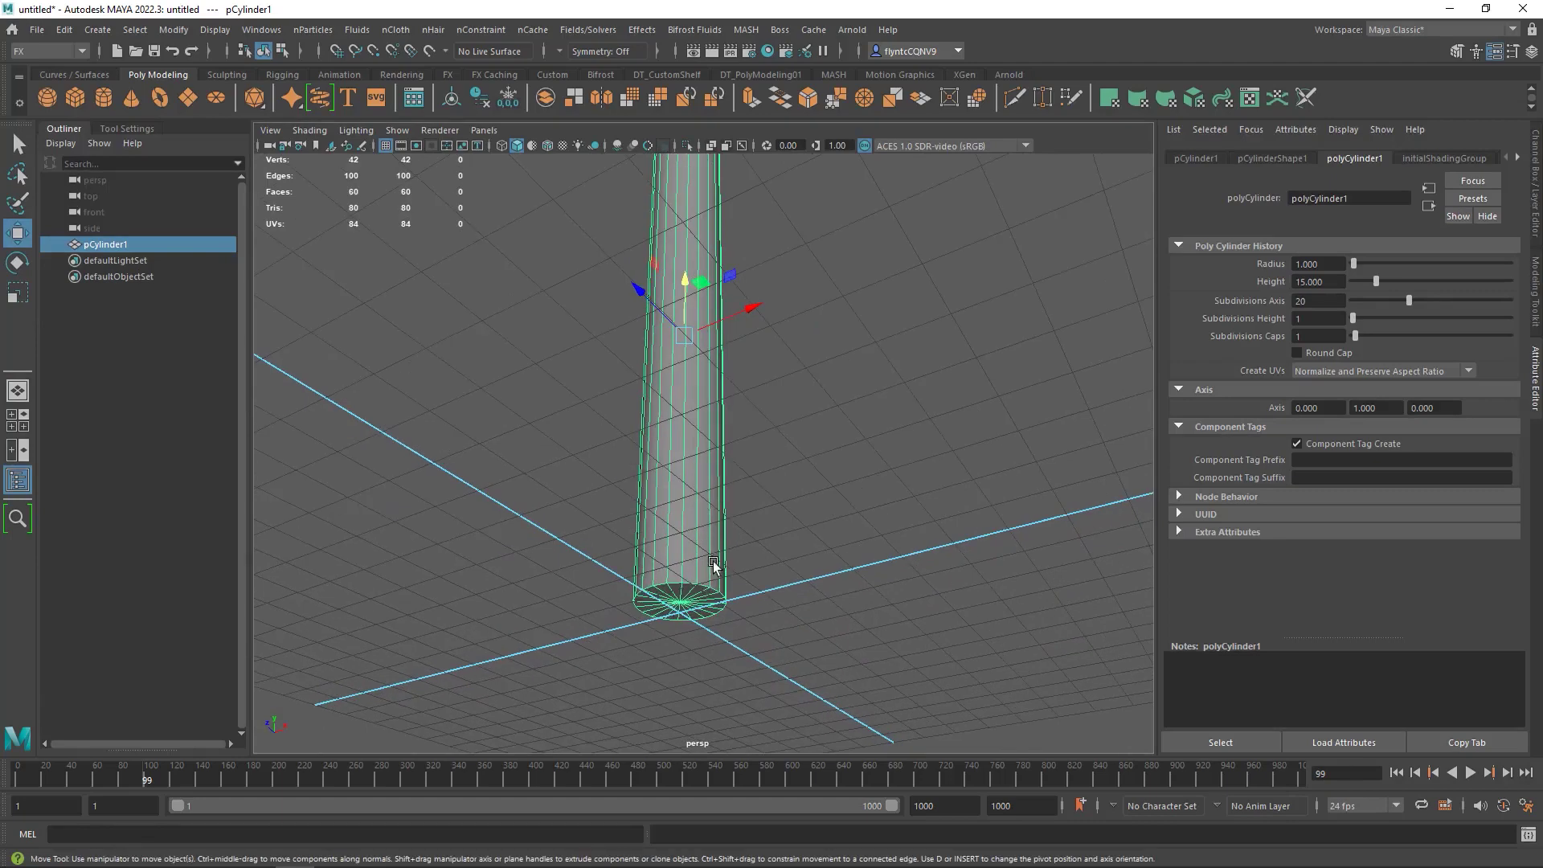
pyautogui.moveTo(737, 518)
pyautogui.keyDown('alt'); pyautogui.mouseDown()
pyautogui.moveTo(742, 549)
pyautogui.moveTo(738, 530)
pyautogui.mouseUp(); pyautogui.keyUp('alt')
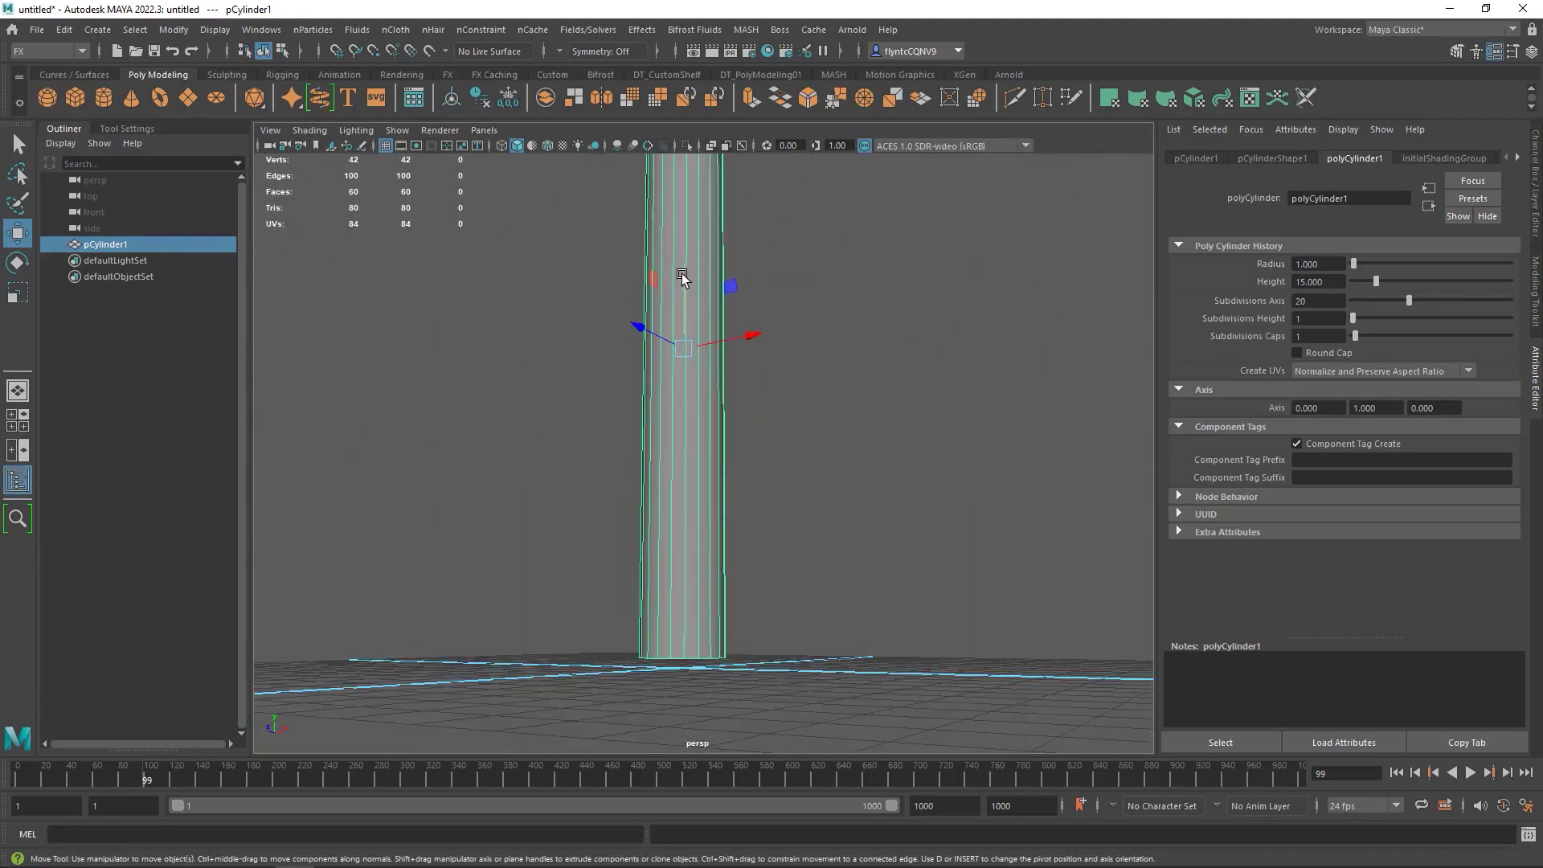
# Move the cylinder's pivot point down to its base, snapping it to a bottom vertex.
pyautogui.press('d')
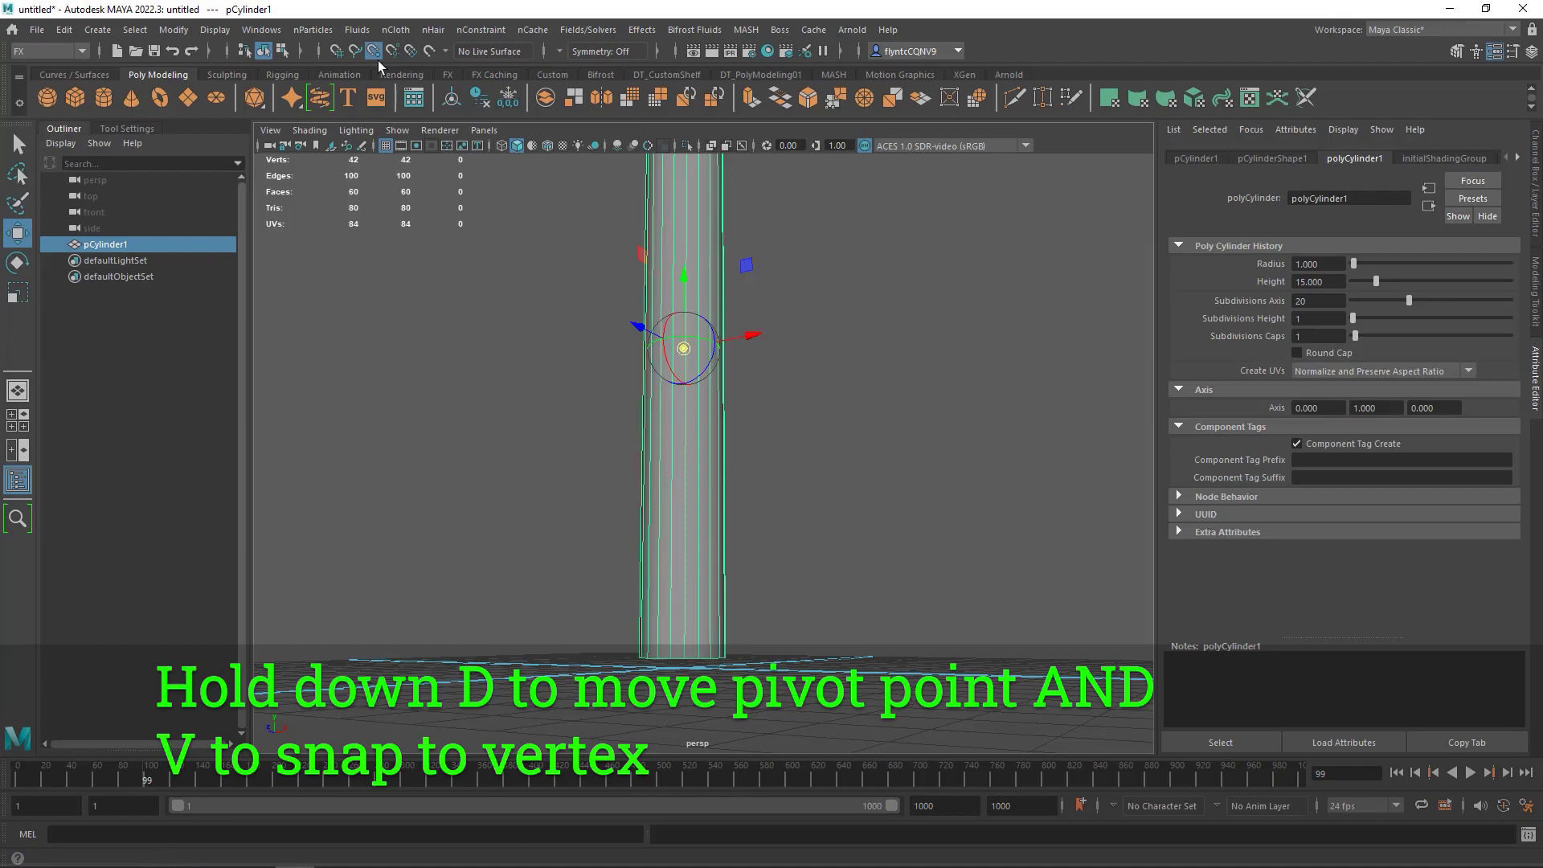
pyautogui.press('v')
pyautogui.moveTo(684, 279); pyautogui.dragTo(682, 551)
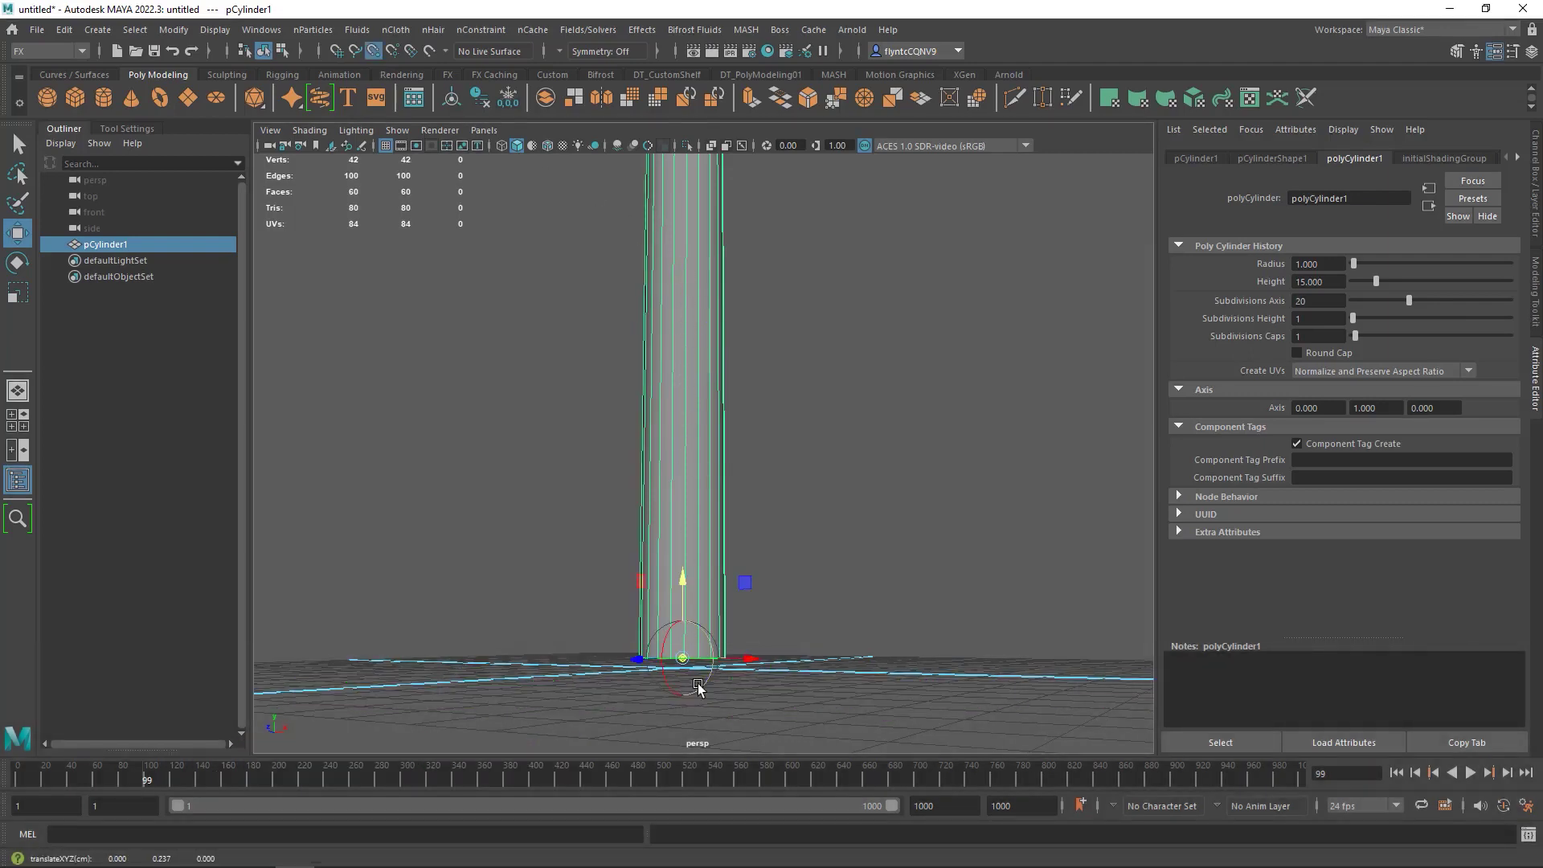
pyautogui.keyDown('alt'); pyautogui.moveTo(707, 679); pyautogui.dragTo(768, 691); pyautogui.keyUp('alt')
pyautogui.scroll(-5, 729, 659)
pyautogui.scroll(6, 721, 650)
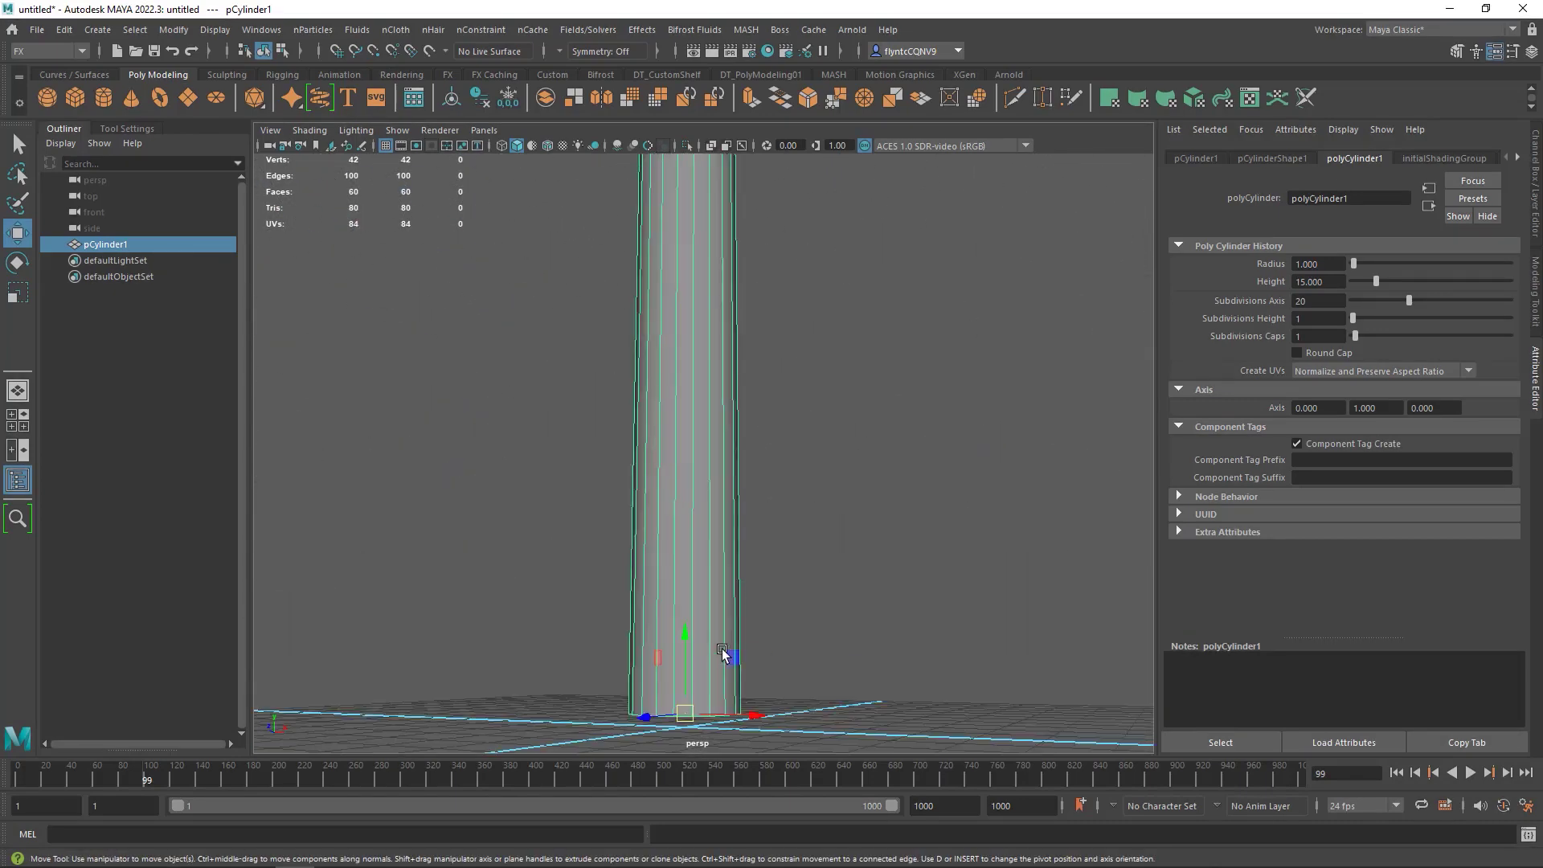
# Lower the cylinder with grid snapping so its base rests exactly on the grid.
pyautogui.keyDown('alt'); pyautogui.moveTo(722, 651); pyautogui.dragTo(724, 575, button='middle'); pyautogui.keyUp('alt')
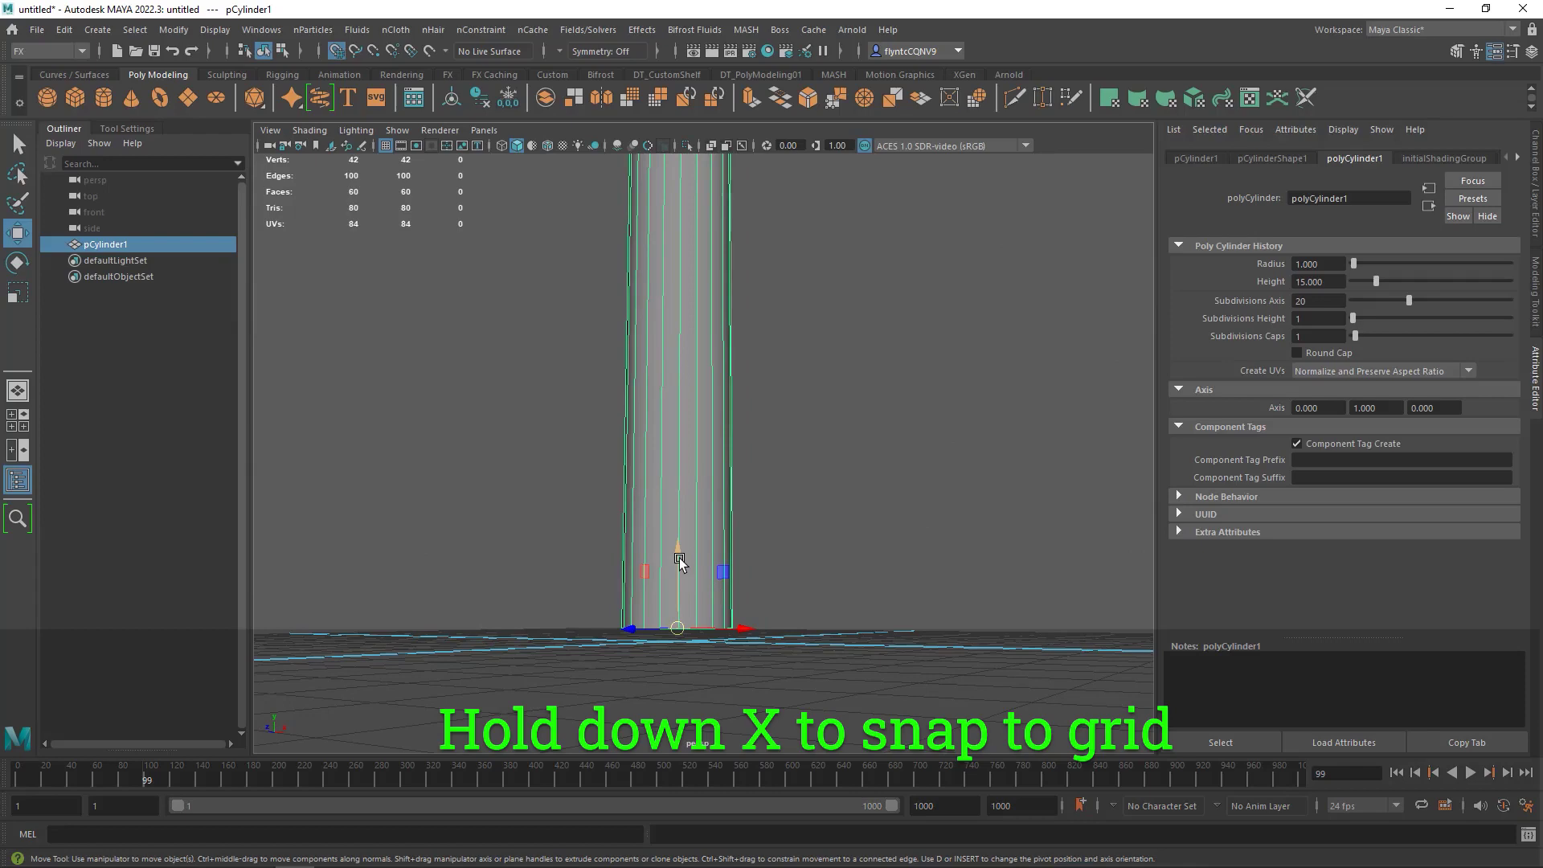
pyautogui.moveTo(680, 563)
pyautogui.mouseDown()
pyautogui.moveTo(678, 516)
pyautogui.moveTo(678, 572)
pyautogui.mouseUp()
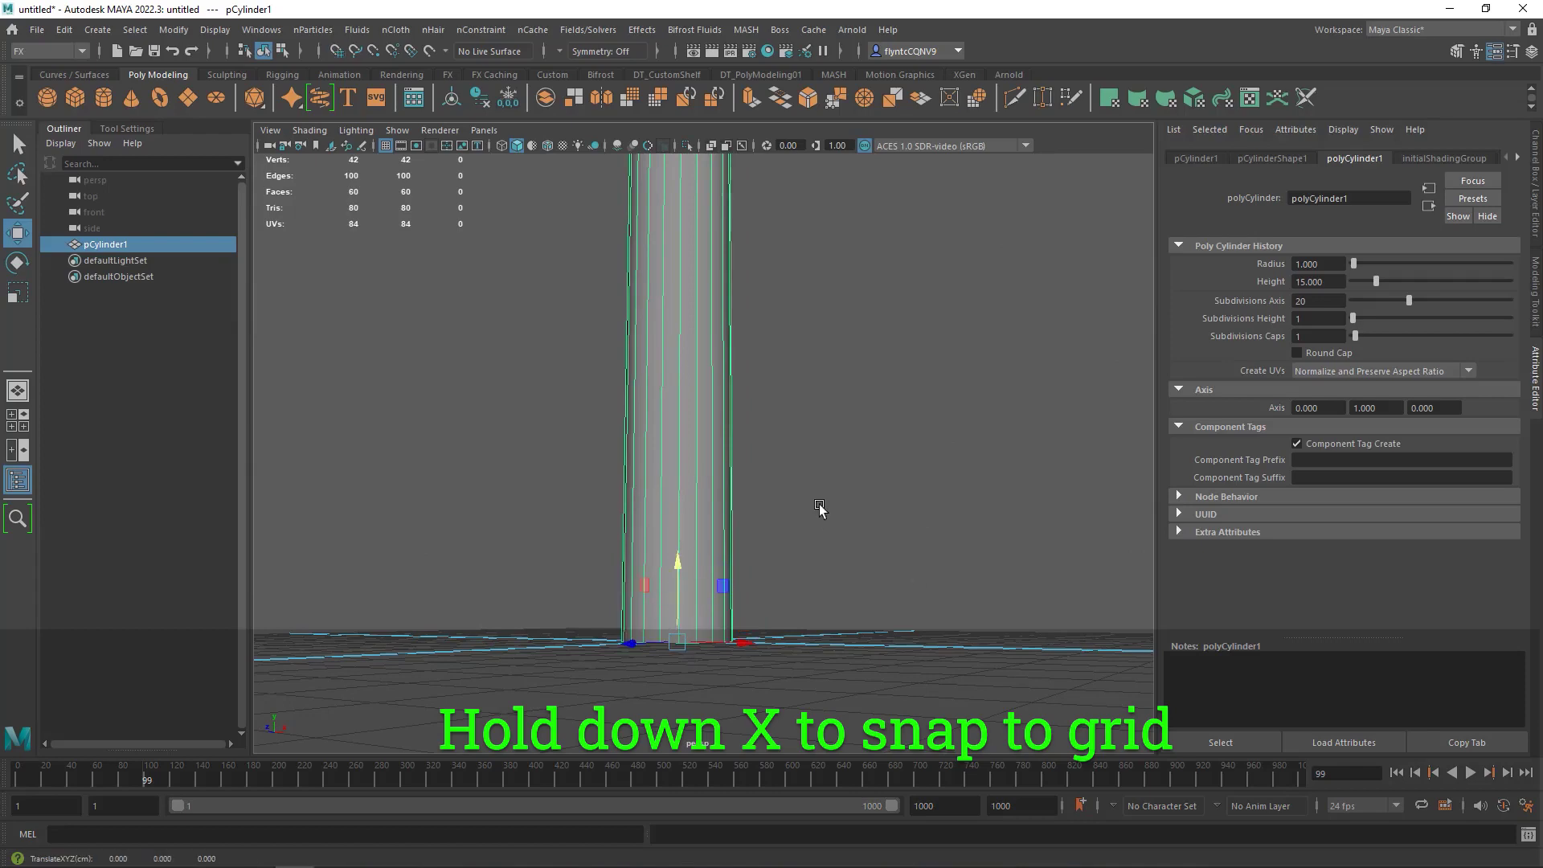
pyautogui.keyDown('alt'); pyautogui.moveTo(819, 509); pyautogui.dragTo(795, 532); pyautogui.keyUp('alt')
pyautogui.scroll(-1, 784, 561)
pyautogui.scroll(3, 784, 561)
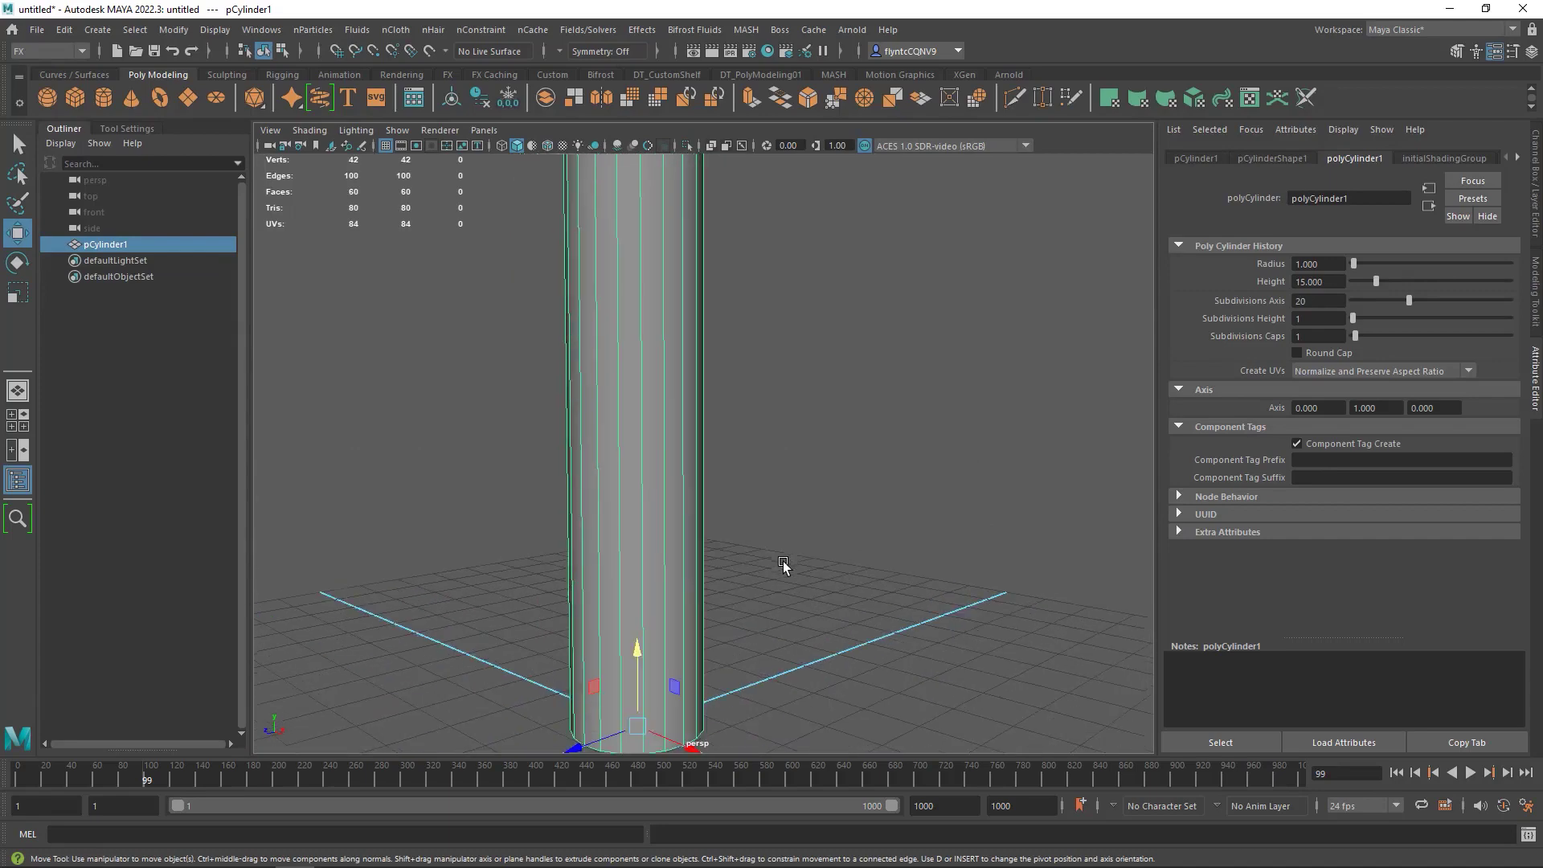
# Select the vertices of the cylinder's top end and scale them outward horizontally to flare it into a cup shape.
pyautogui.scroll(-4, 784, 562)
pyautogui.scroll(-5, 783, 561)
pyautogui.keyDown('alt'); pyautogui.moveTo(782, 390); pyautogui.dragTo(778, 523, button='middle'); pyautogui.keyUp('alt')
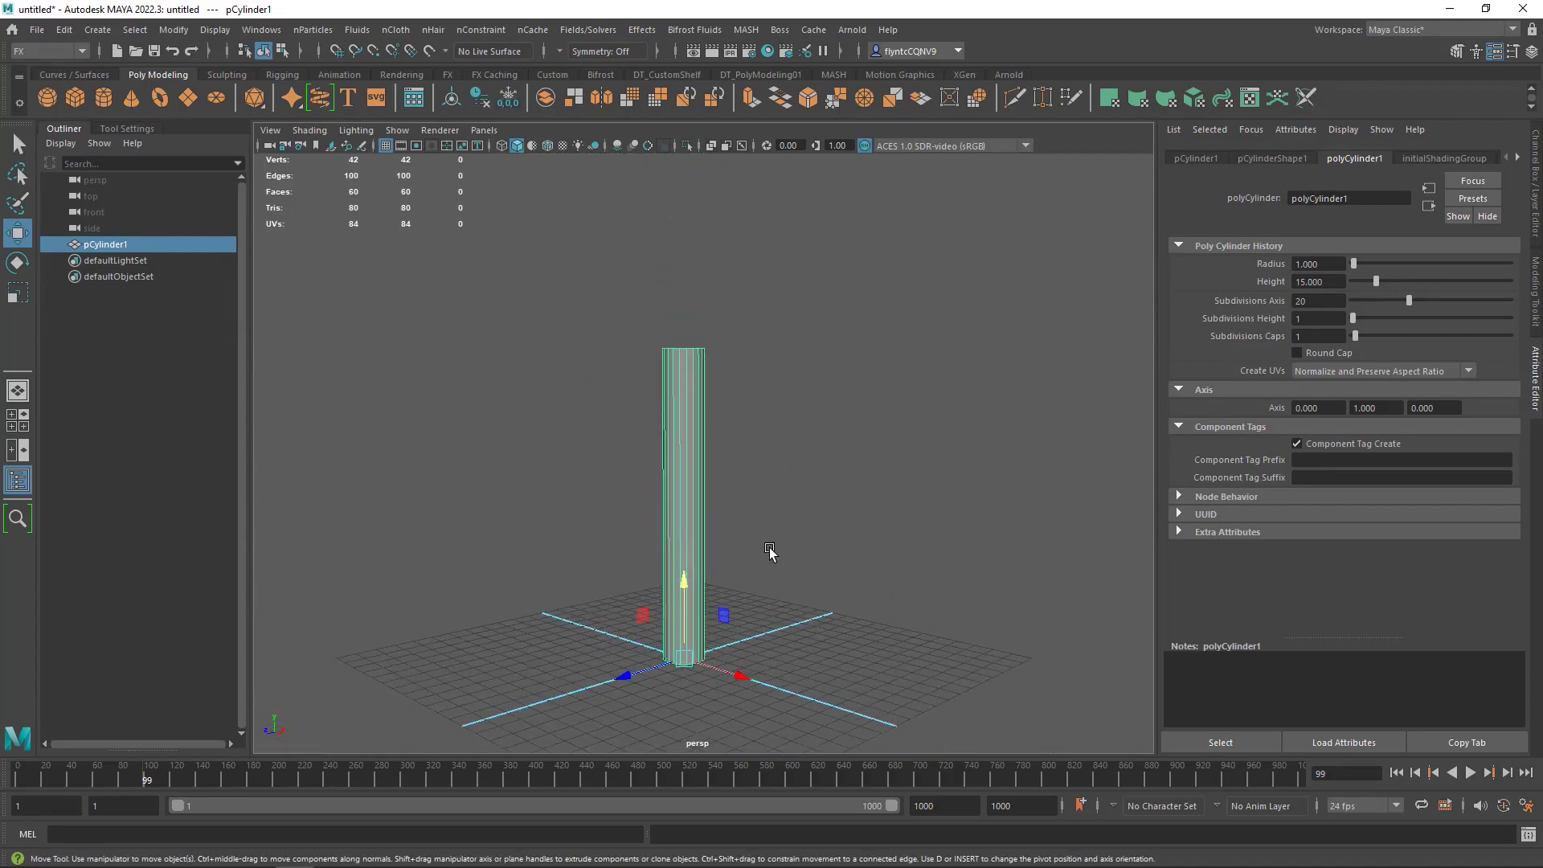
pyautogui.rightClick(684, 383)
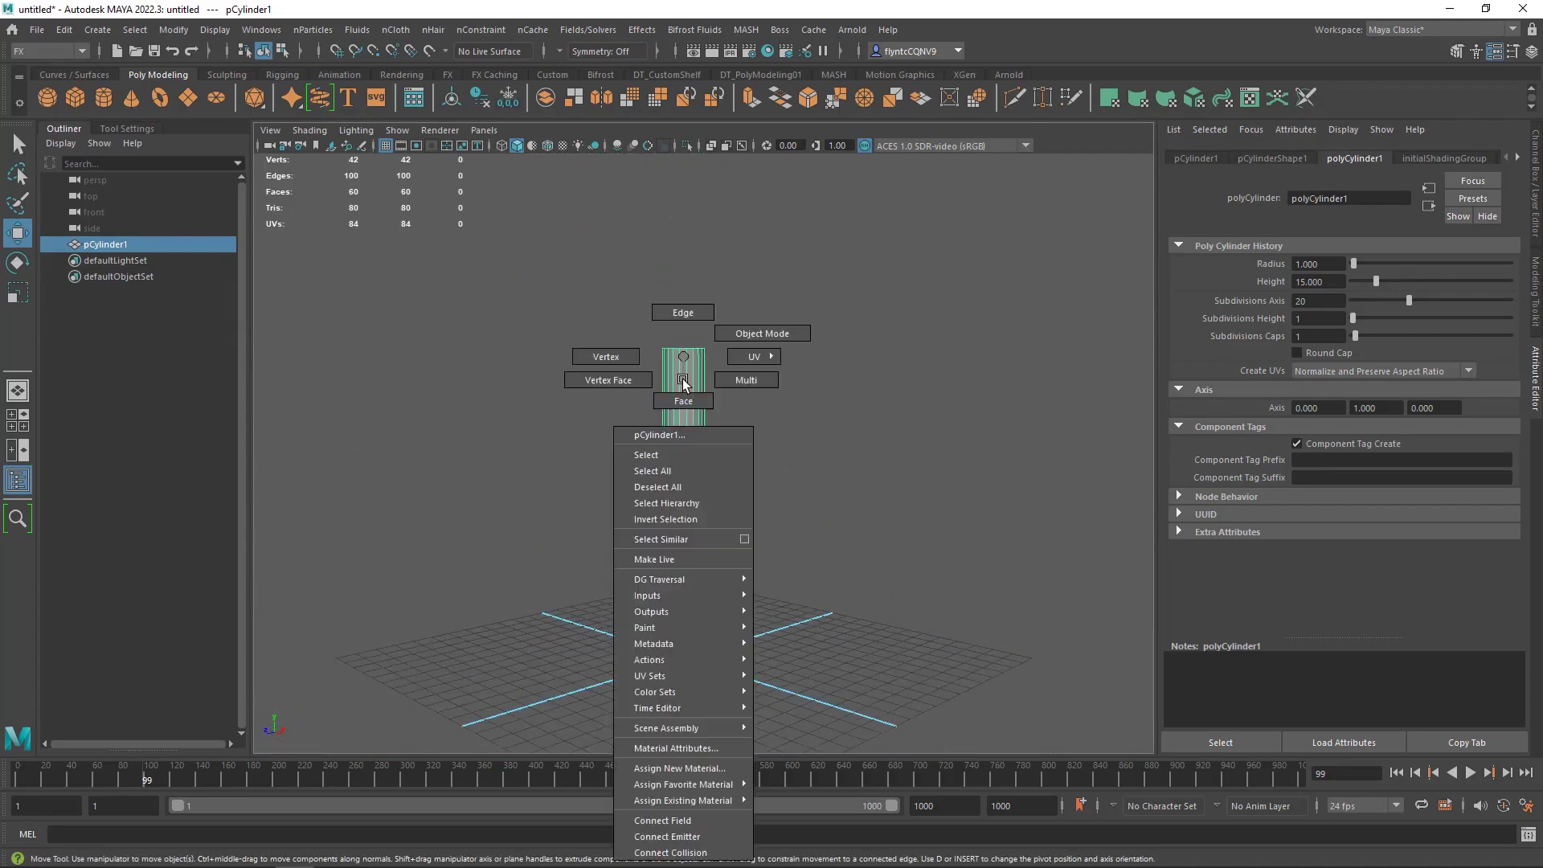
pyautogui.click(615, 357)
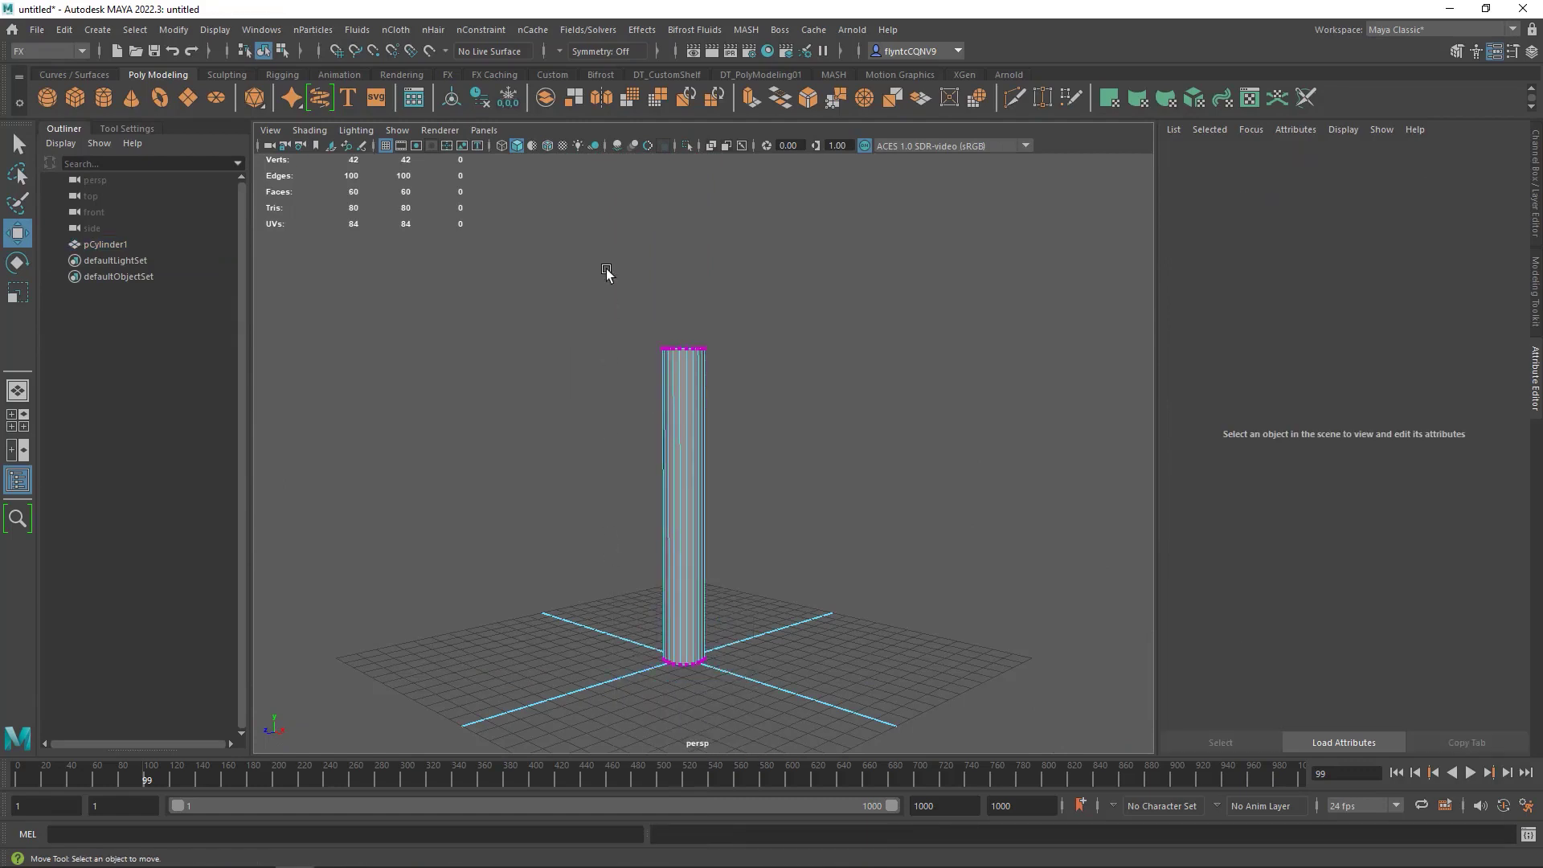
pyautogui.moveTo(607, 273); pyautogui.dragTo(864, 415)
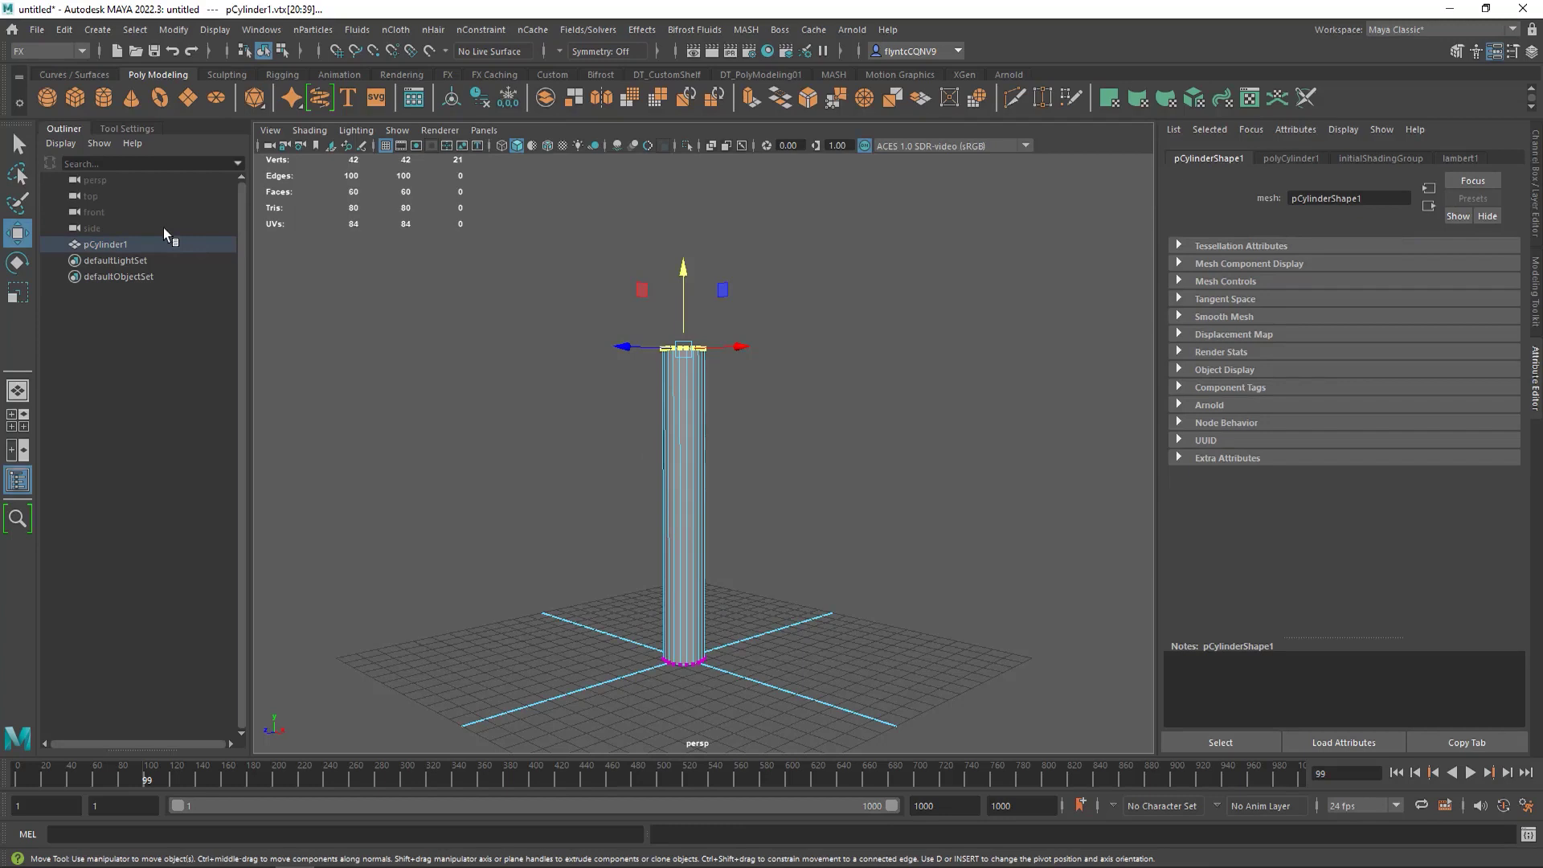
pyautogui.click(18, 297)
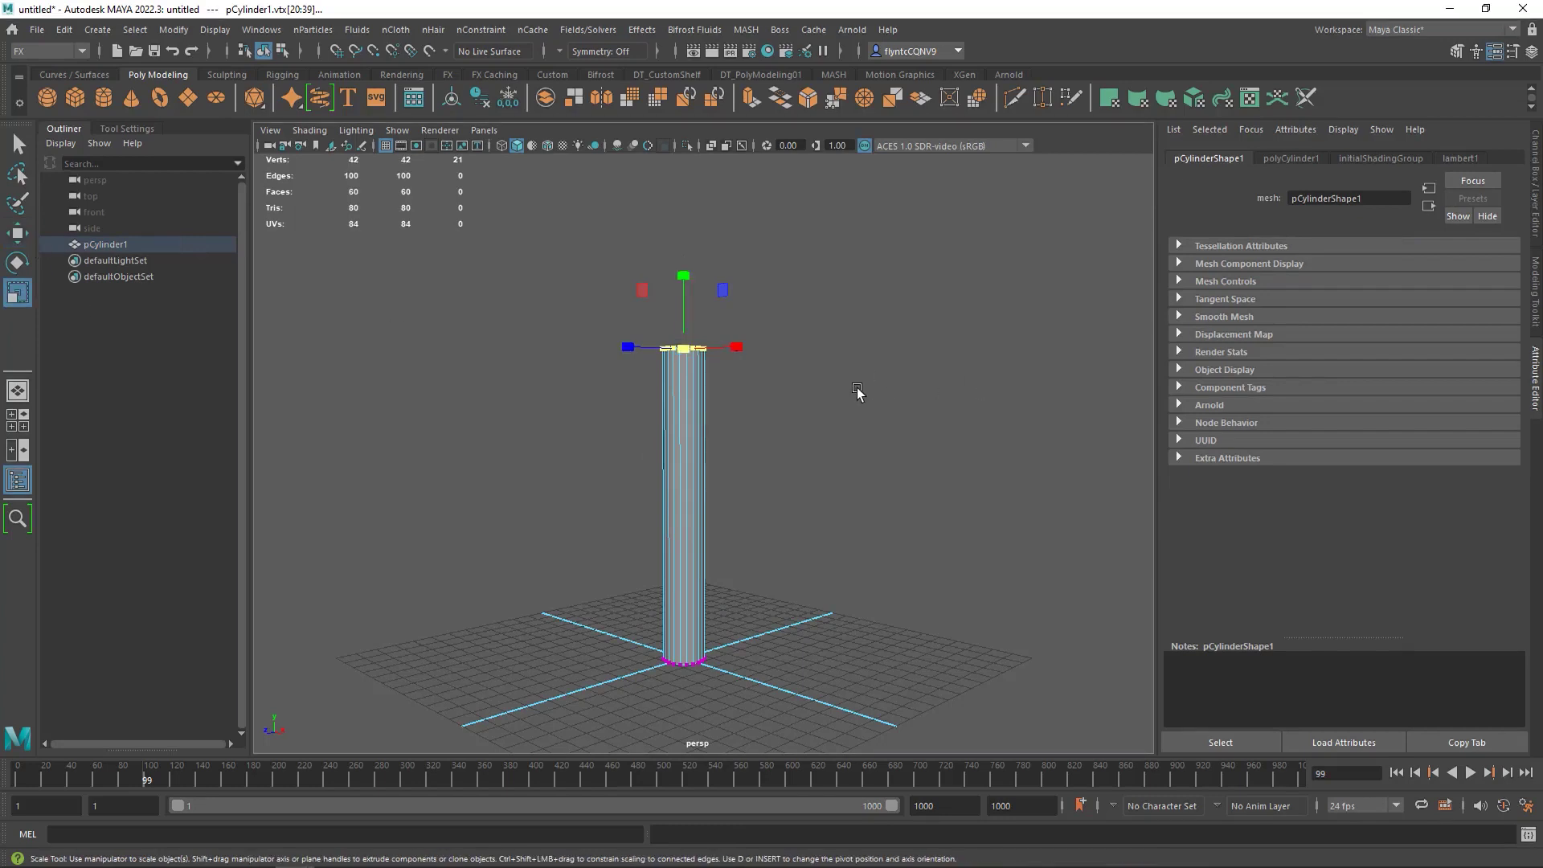
pyautogui.click(788, 402)
pyautogui.keyDown('alt'); pyautogui.moveTo(788, 402); pyautogui.dragTo(806, 434); pyautogui.keyUp('alt')
pyautogui.moveTo(680, 413); pyautogui.dragTo(1224, 607)
pyautogui.keyDown('alt'); pyautogui.moveTo(798, 565); pyautogui.dragTo(821, 427, button='middle'); pyautogui.keyUp('alt')
pyautogui.keyDown('alt'); pyautogui.moveTo(821, 427); pyautogui.dragTo(838, 387); pyautogui.keyUp('alt')
# Select the vertices of the cup's bottom end and scale them outward horizontally to widen the base.
pyautogui.moveTo(531, 438); pyautogui.dragTo(889, 640)
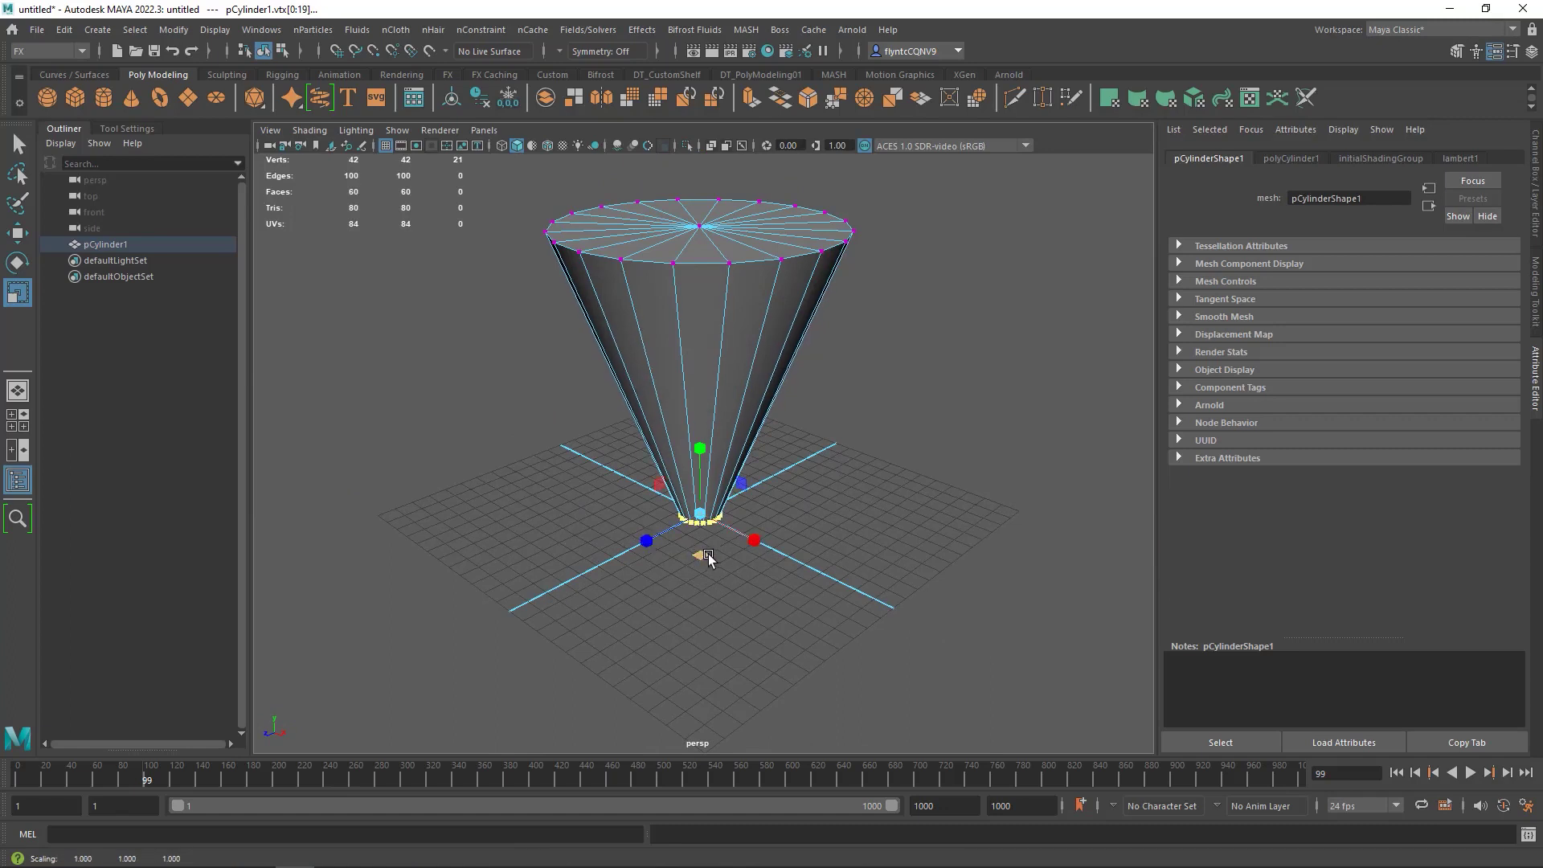
pyautogui.moveTo(702, 555); pyautogui.dragTo(726, 665)
pyautogui.moveTo(844, 476); pyautogui.dragTo(783, 572)
pyautogui.keyDown('alt'); pyautogui.moveTo(795, 574); pyautogui.dragTo(872, 541); pyautogui.keyUp('alt')
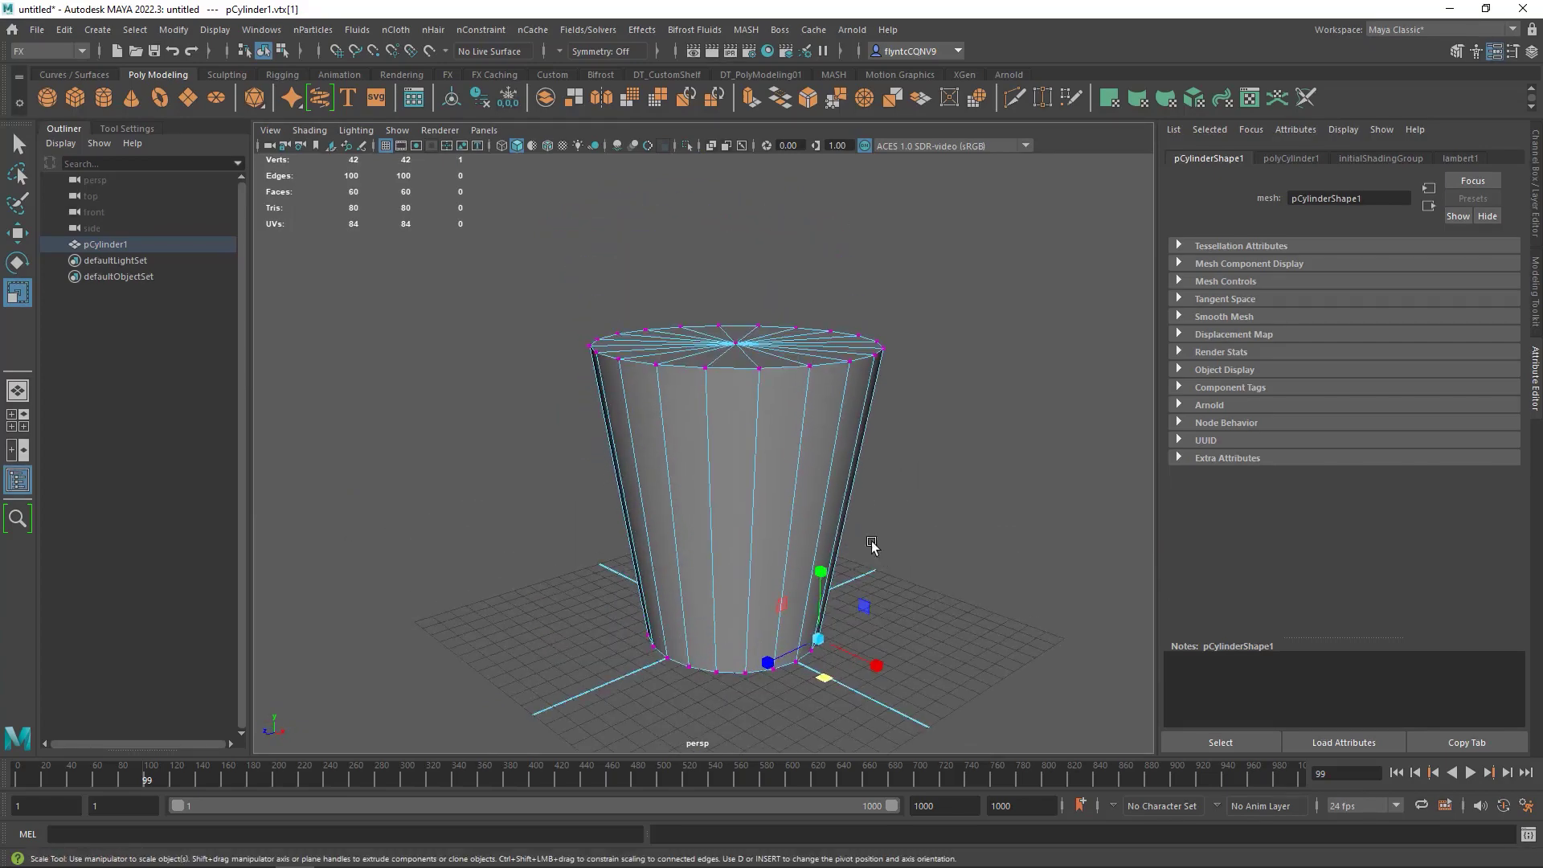
# Select the vertices of the cup's top end and move them up along Y to make the cup taller.
pyautogui.moveTo(524, 255); pyautogui.dragTo(1138, 469)
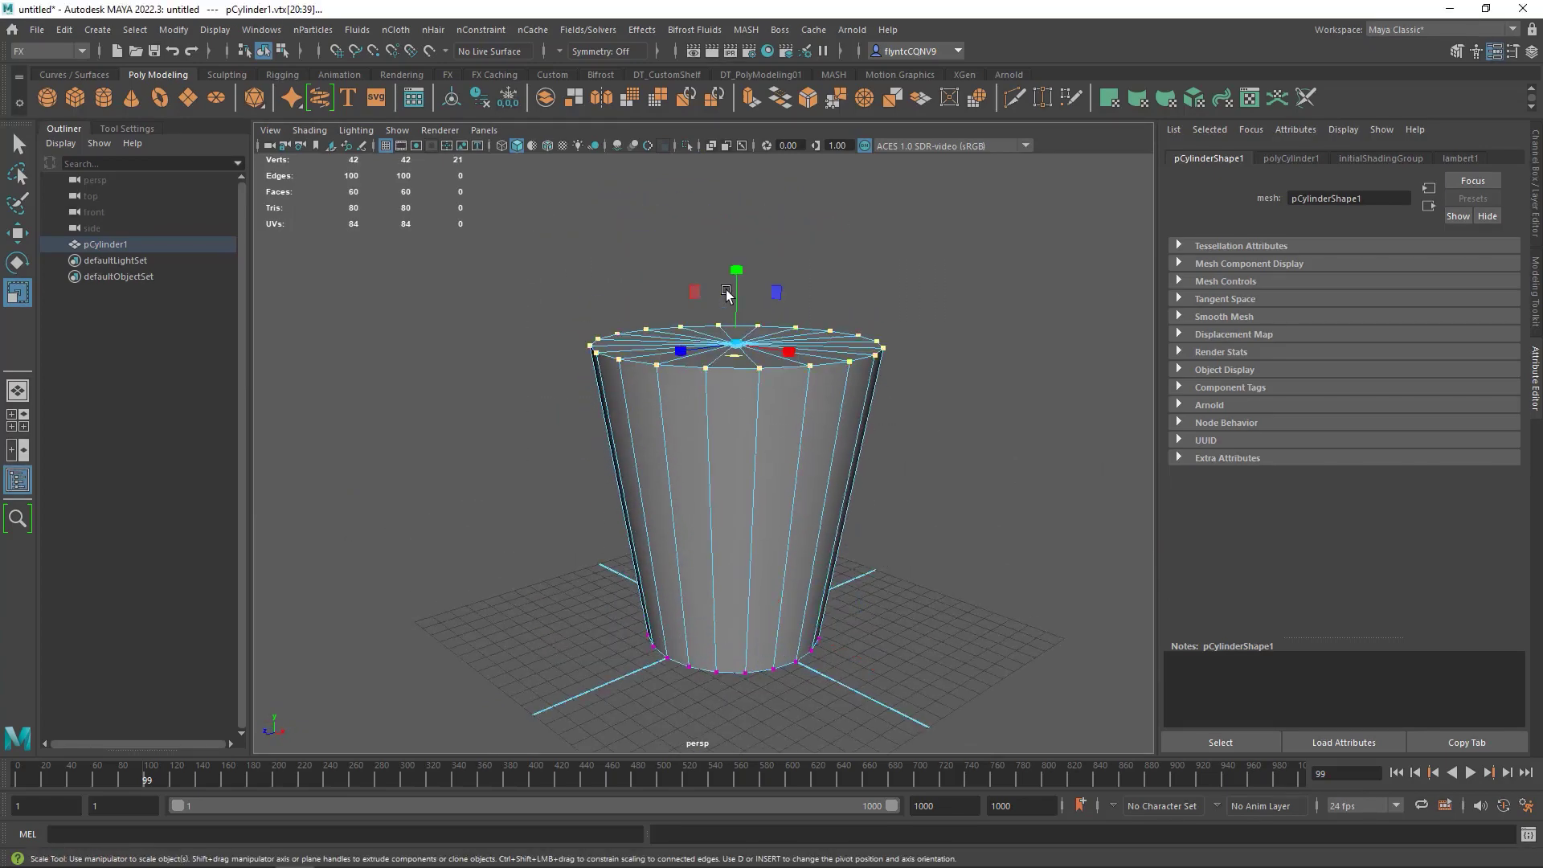
pyautogui.press('w')
pyautogui.moveTo(740, 267); pyautogui.dragTo(742, 200)
pyautogui.scroll(3, 737, 506)
pyautogui.scroll(-3, 738, 510)
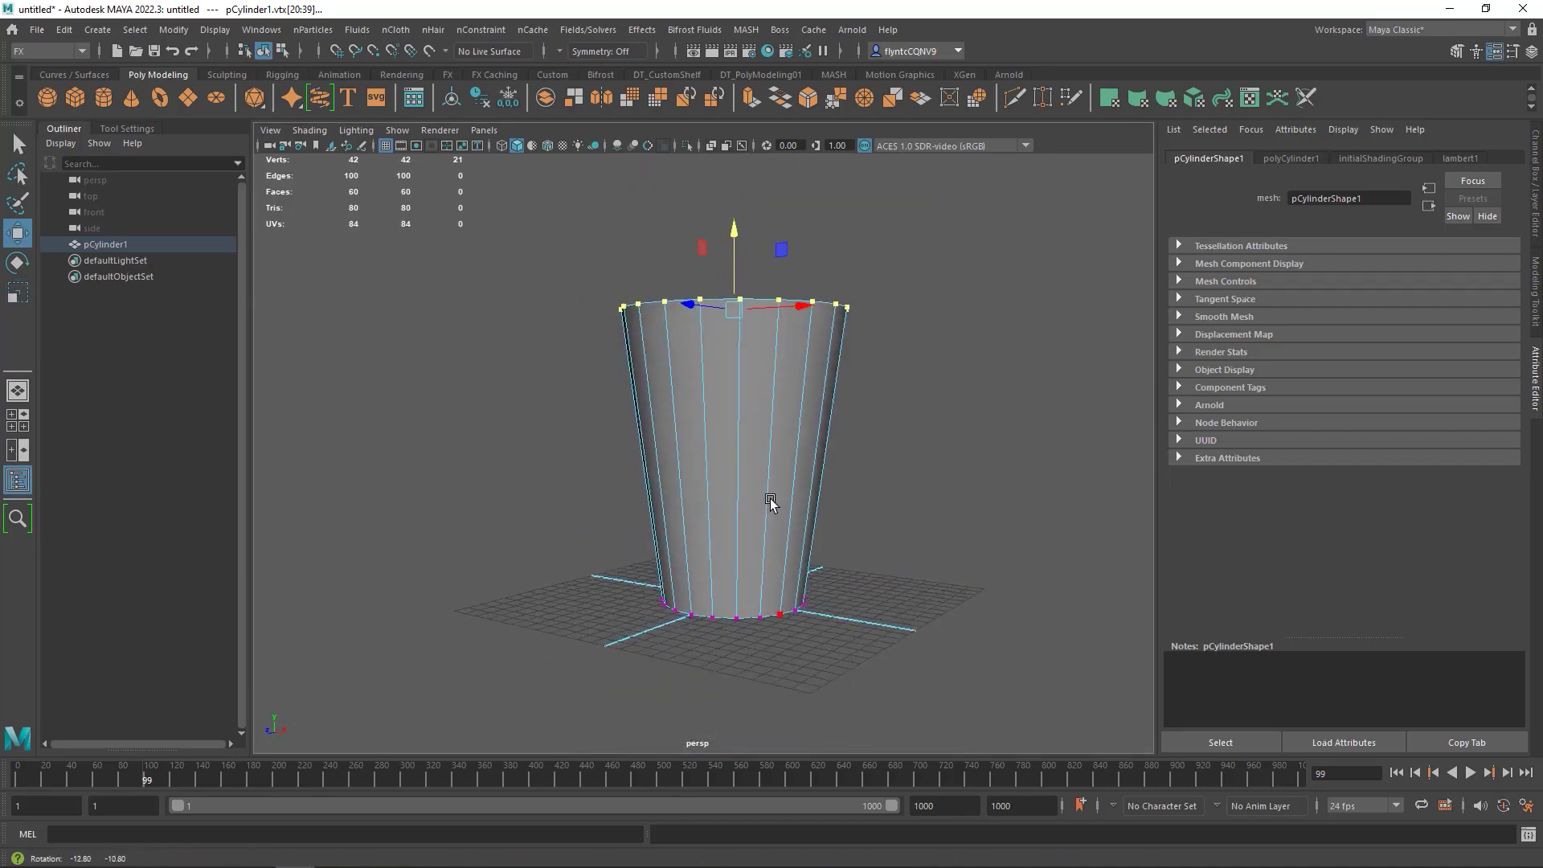
# Select only the cup's top cap faces and extrude them slightly inward horizontally to form a thin rim.
pyautogui.keyDown('alt'); pyautogui.moveTo(770, 502); pyautogui.dragTo(848, 311); pyautogui.keyUp('alt')
pyautogui.moveTo(849, 292); pyautogui.dragTo(847, 337, button='right')
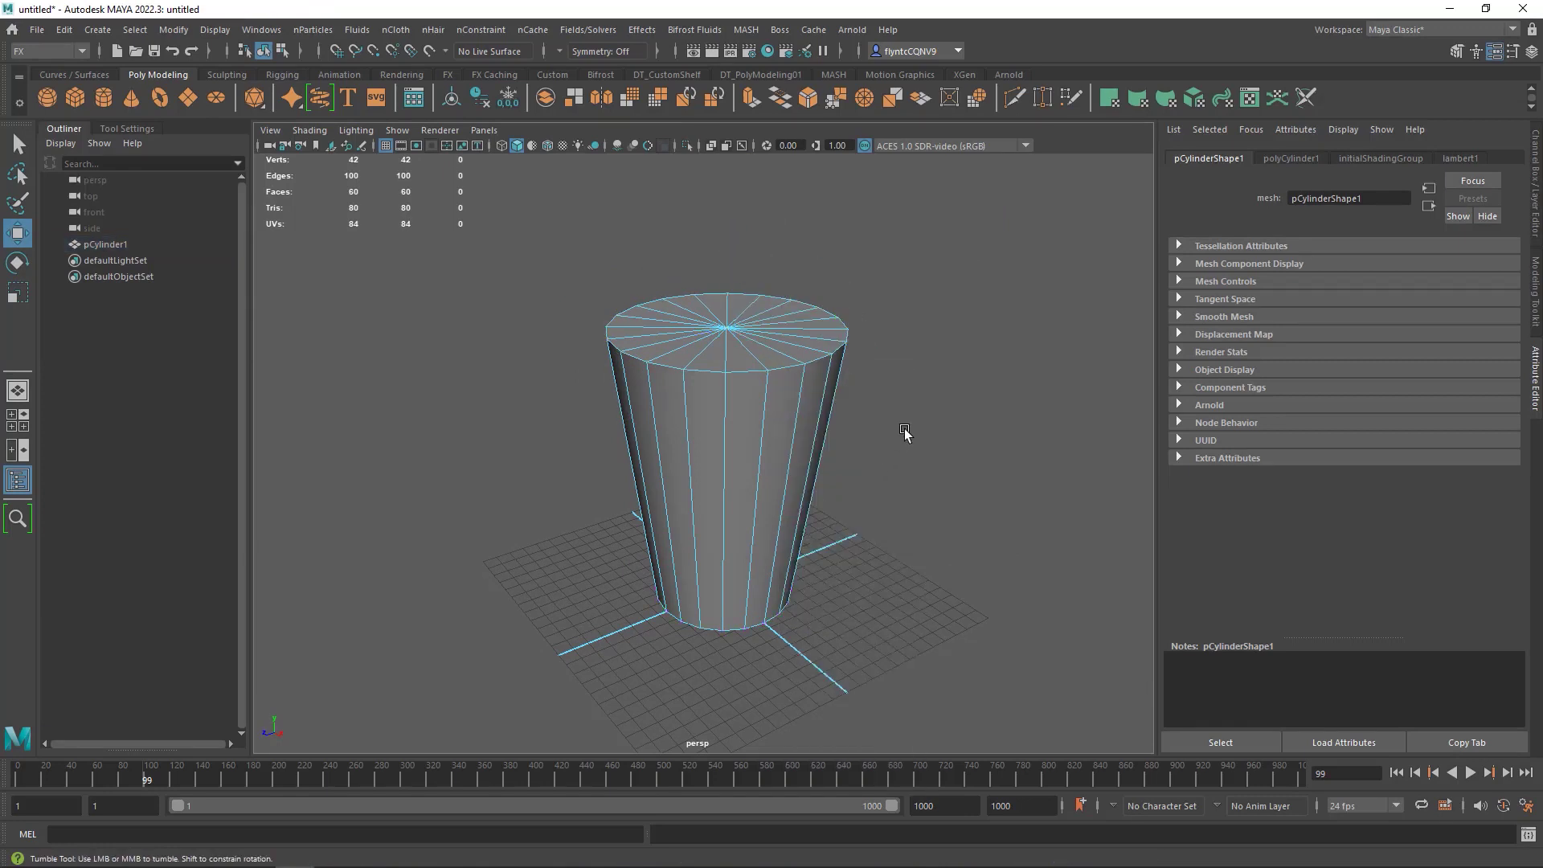
pyautogui.keyDown('alt'); pyautogui.moveTo(906, 431); pyautogui.dragTo(916, 406); pyautogui.keyUp('alt')
pyautogui.moveTo(588, 263); pyautogui.dragTo(956, 373)
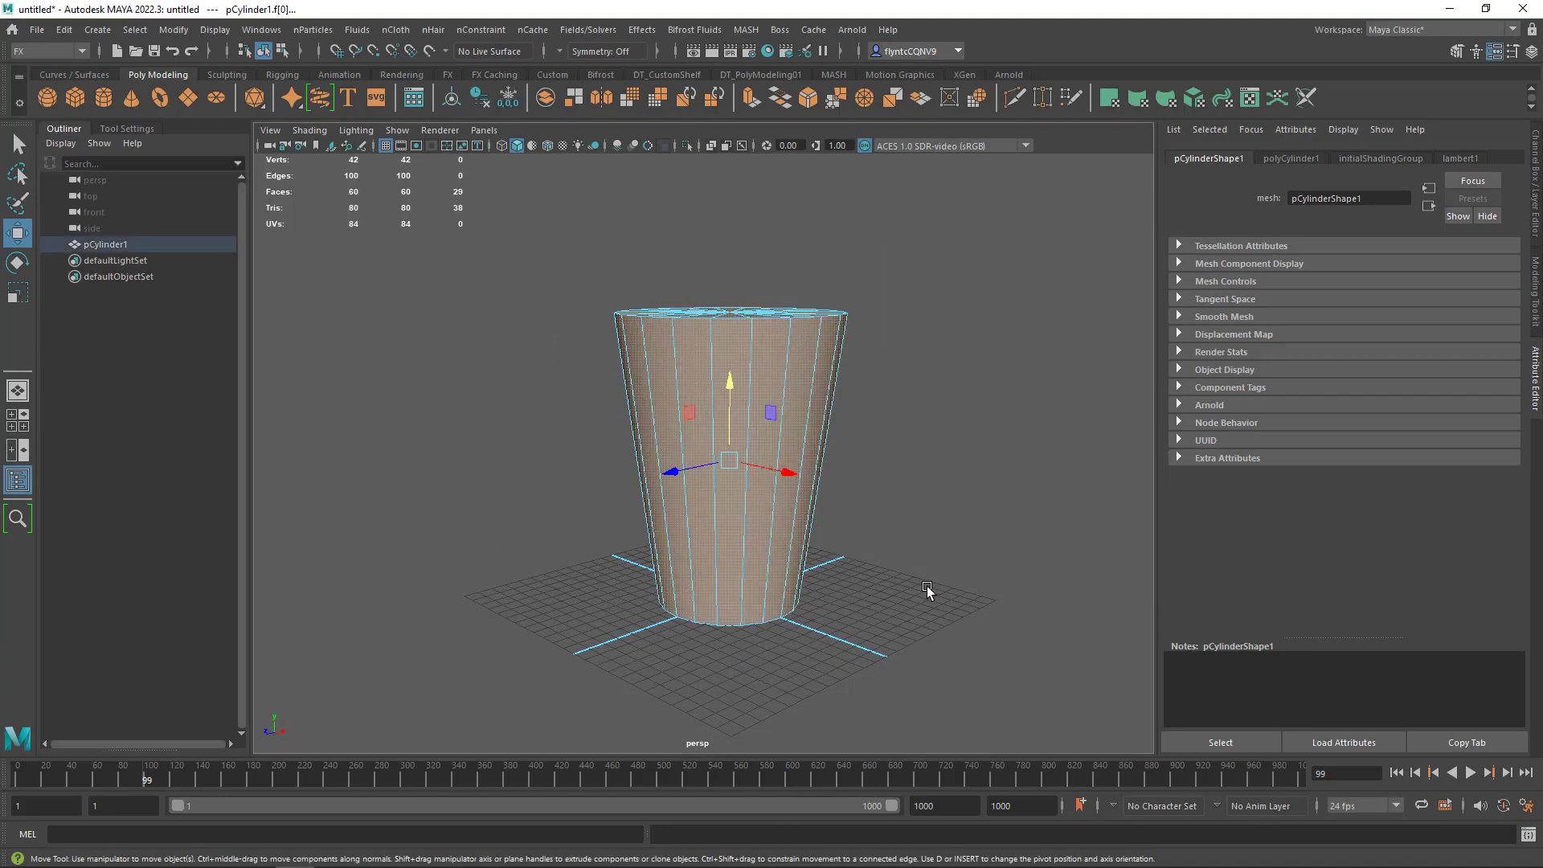
pyautogui.moveTo(939, 729); pyautogui.dragTo(424, 426)
pyautogui.moveTo(979, 411)
pyautogui.keyDown('alt'); pyautogui.mouseDown()
pyautogui.moveTo(871, 451)
pyautogui.moveTo(520, 417)
pyautogui.moveTo(968, 430)
pyautogui.mouseUp(); pyautogui.keyUp('alt')
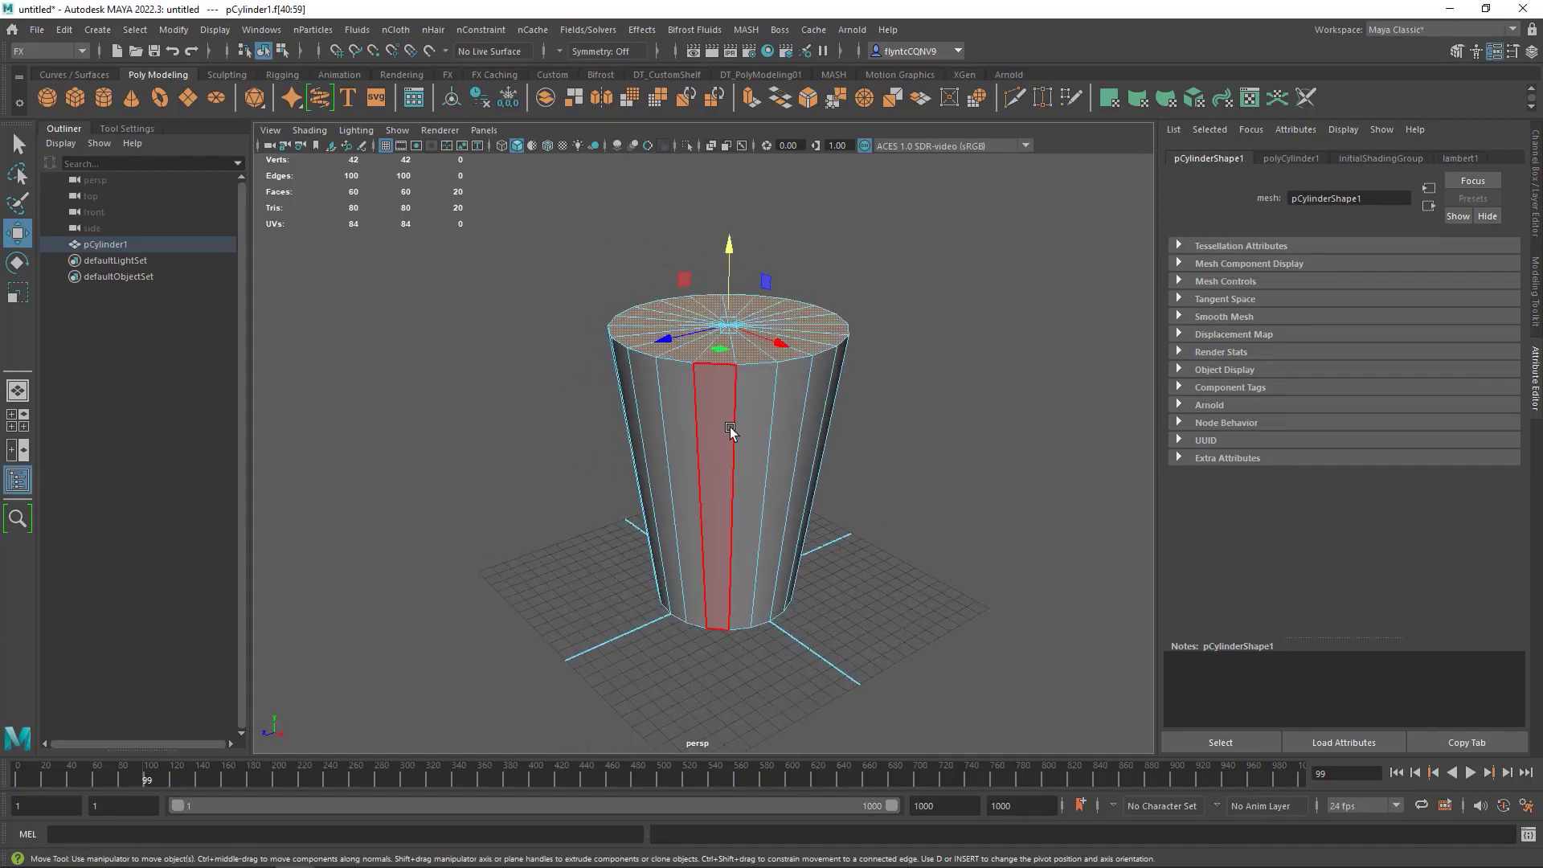
pyautogui.press('r')
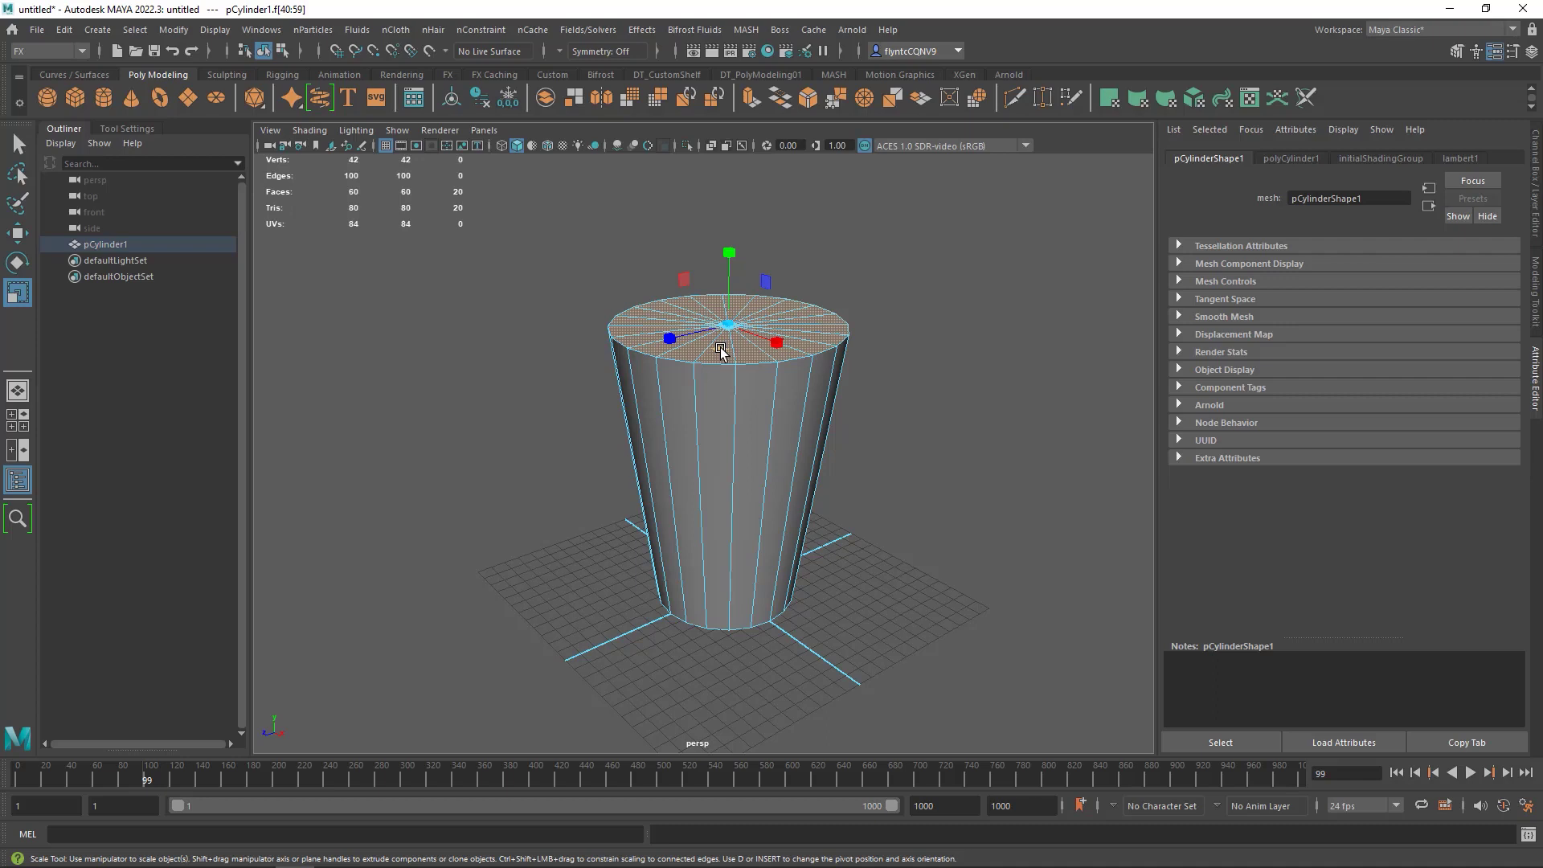
pyautogui.keyDown('shift'); pyautogui.moveTo(721, 352); pyautogui.dragTo(731, 351); pyautogui.keyUp('shift')
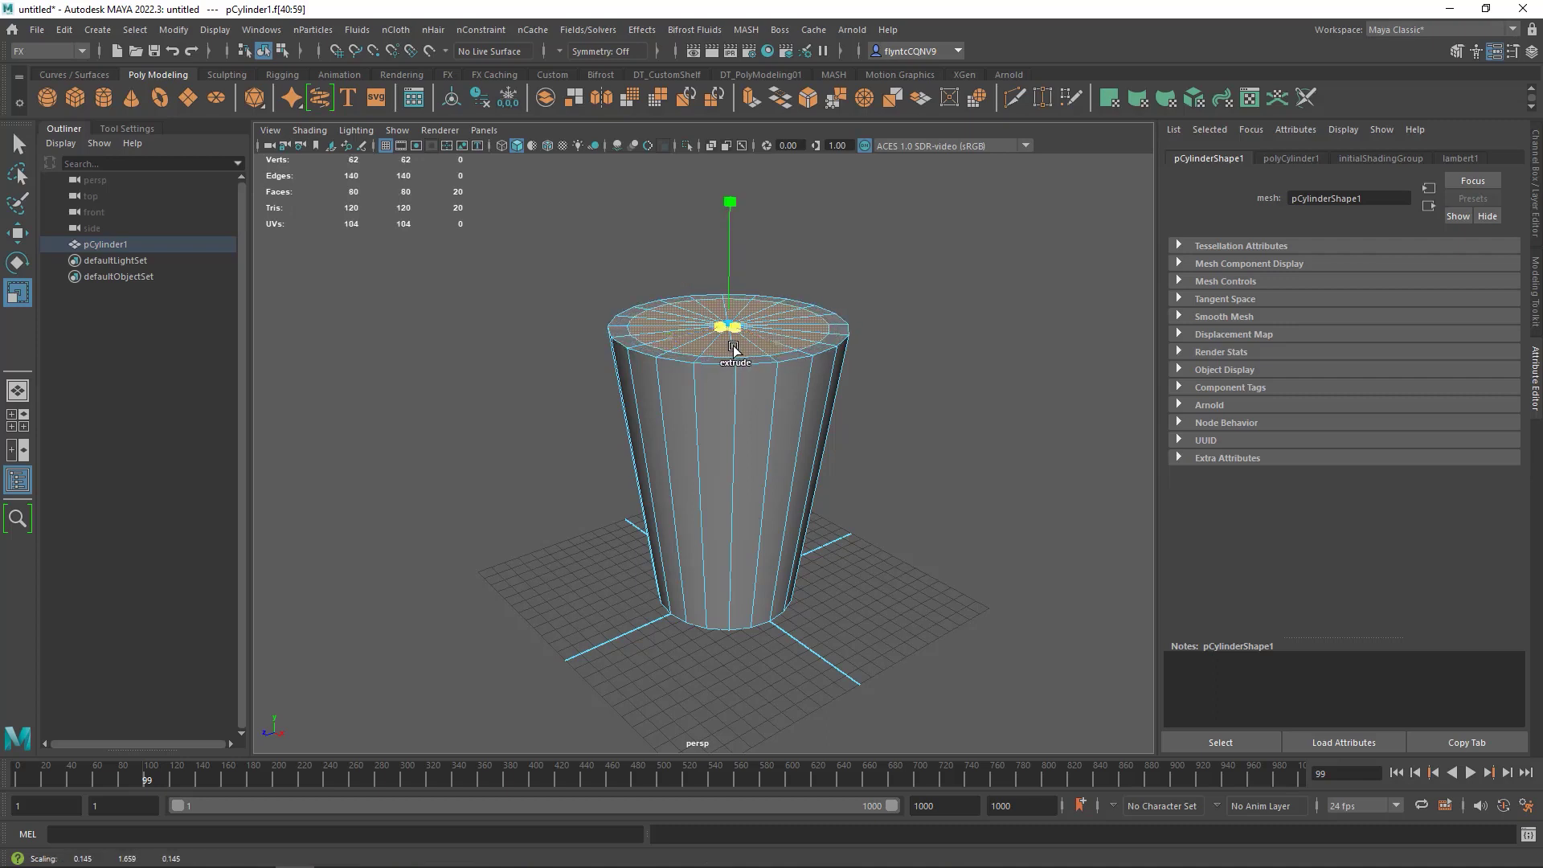
pyautogui.moveTo(728, 348); pyautogui.dragTo(730, 347)
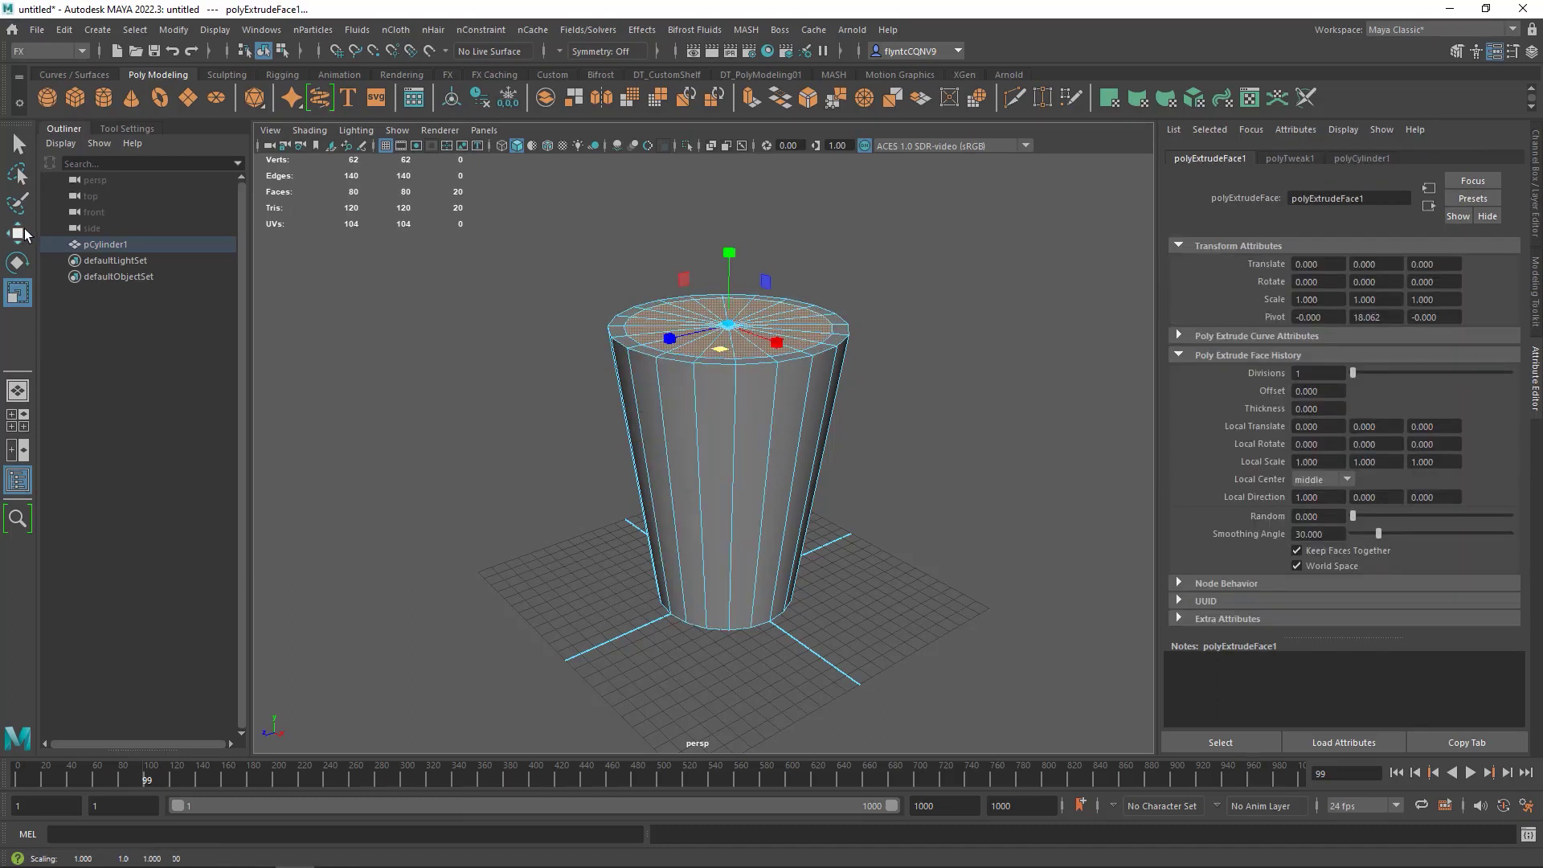
# Extrude the inner top faces straight down to just above the base to hollow out the cup.
pyautogui.press('w')
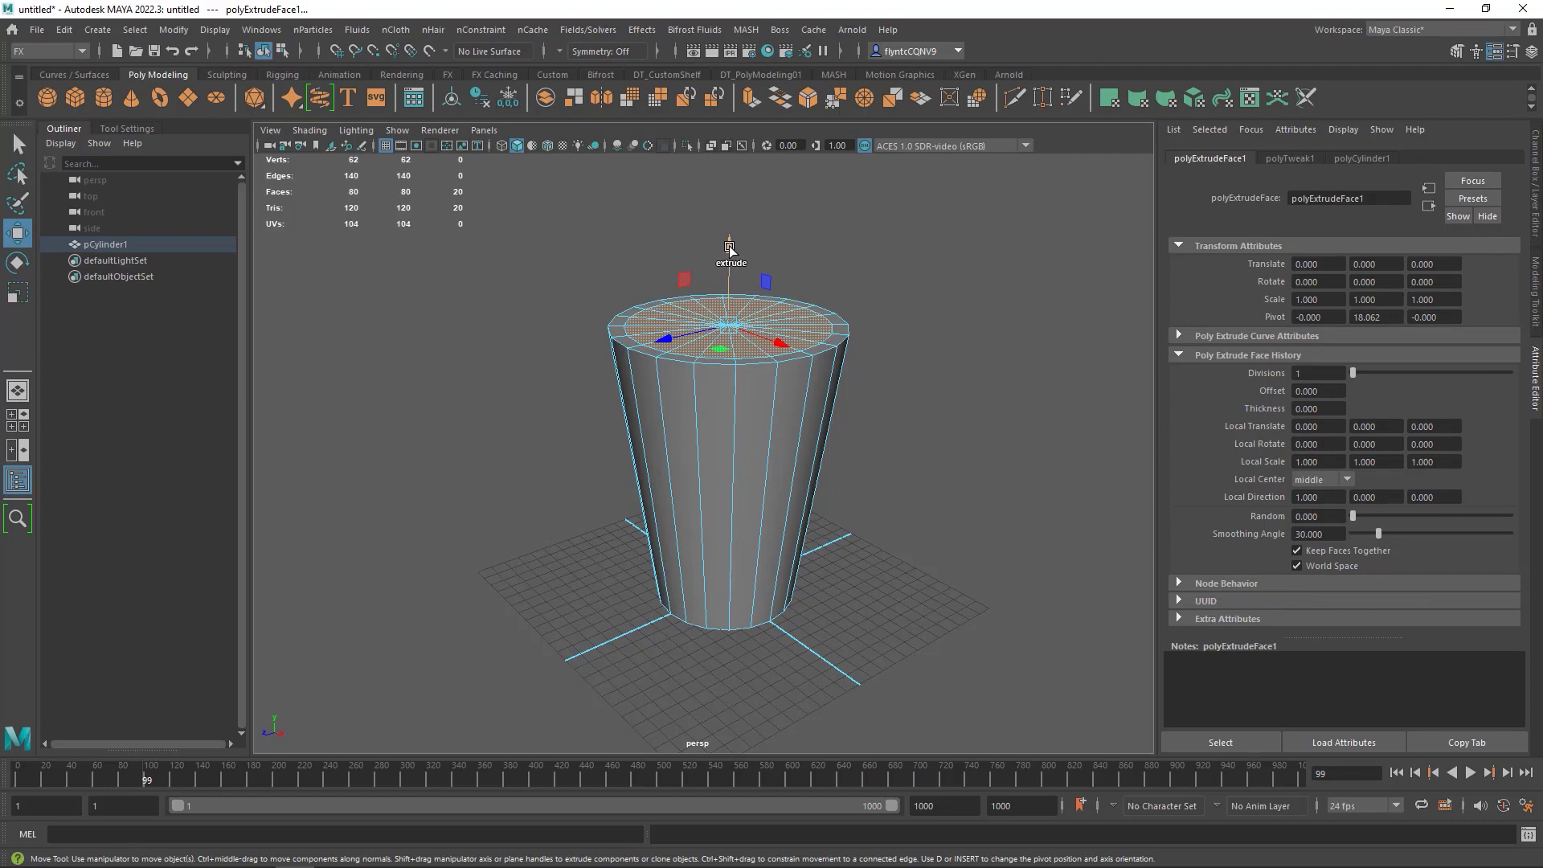
pyautogui.keyDown('shift'); pyautogui.moveTo(729, 247); pyautogui.dragTo(746, 514); pyautogui.keyUp('shift')
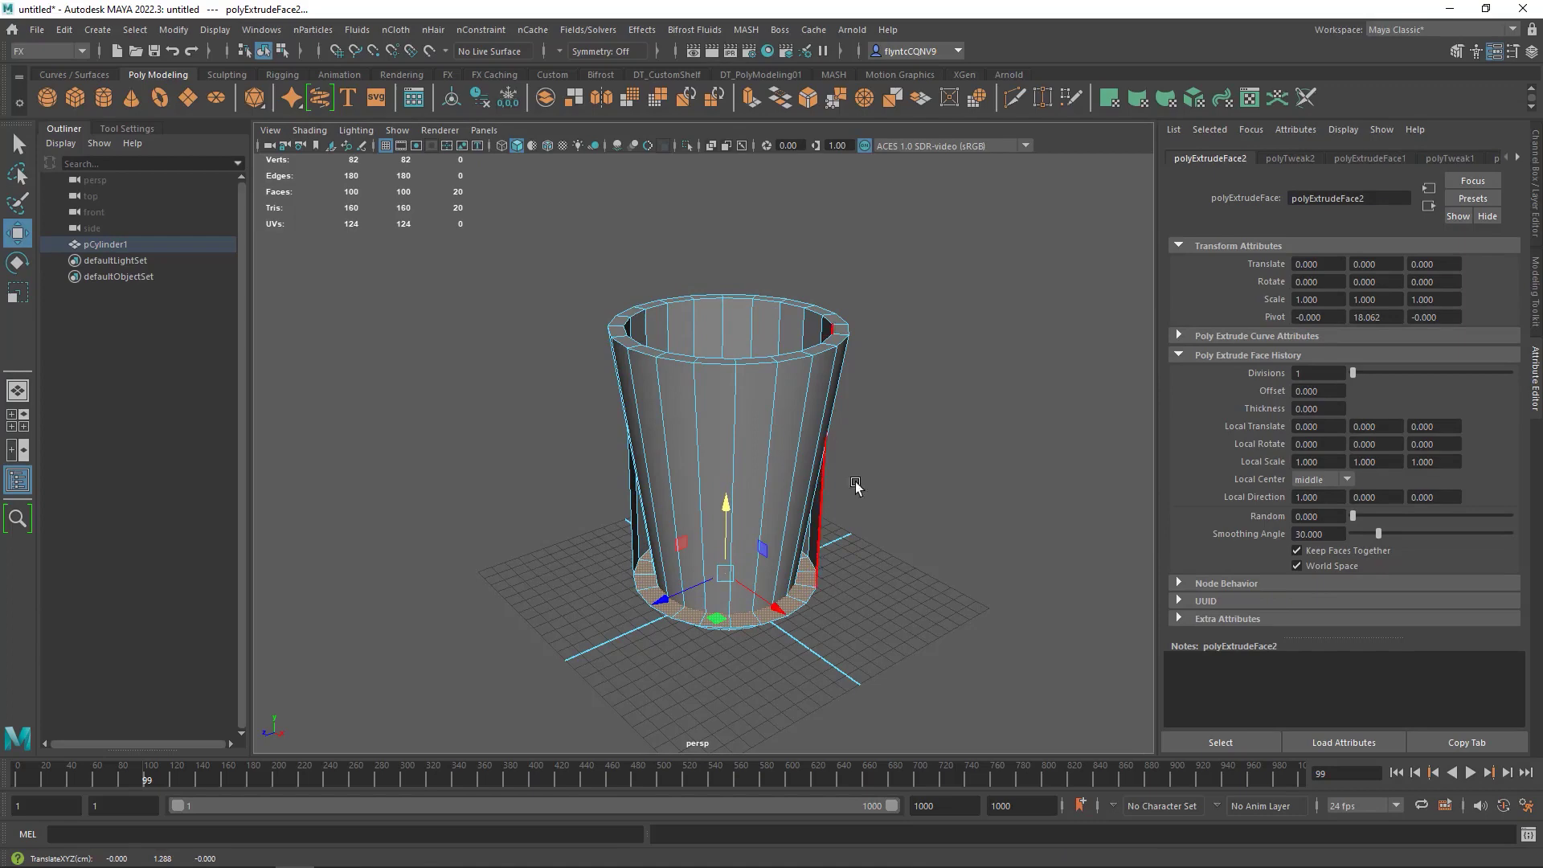
pyautogui.keyDown('alt'); pyautogui.moveTo(895, 488); pyautogui.dragTo(927, 468); pyautogui.keyUp('alt')
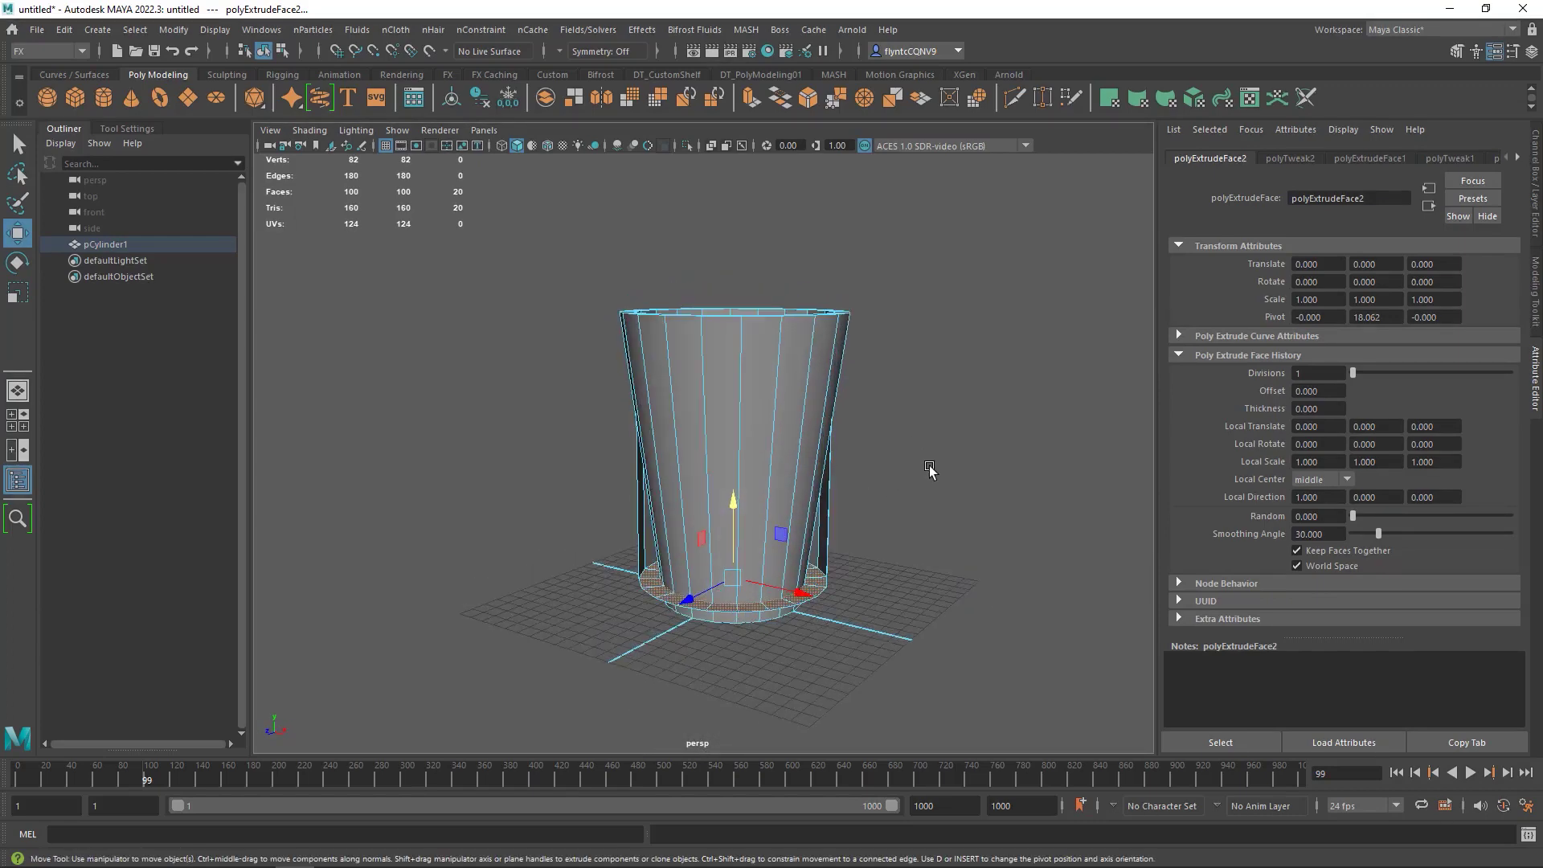
# Scale the cup's inner floor faces inward horizontally until they fit inside the outer wall, using wireframe display to match the wall thickness.
pyautogui.click(16, 292)
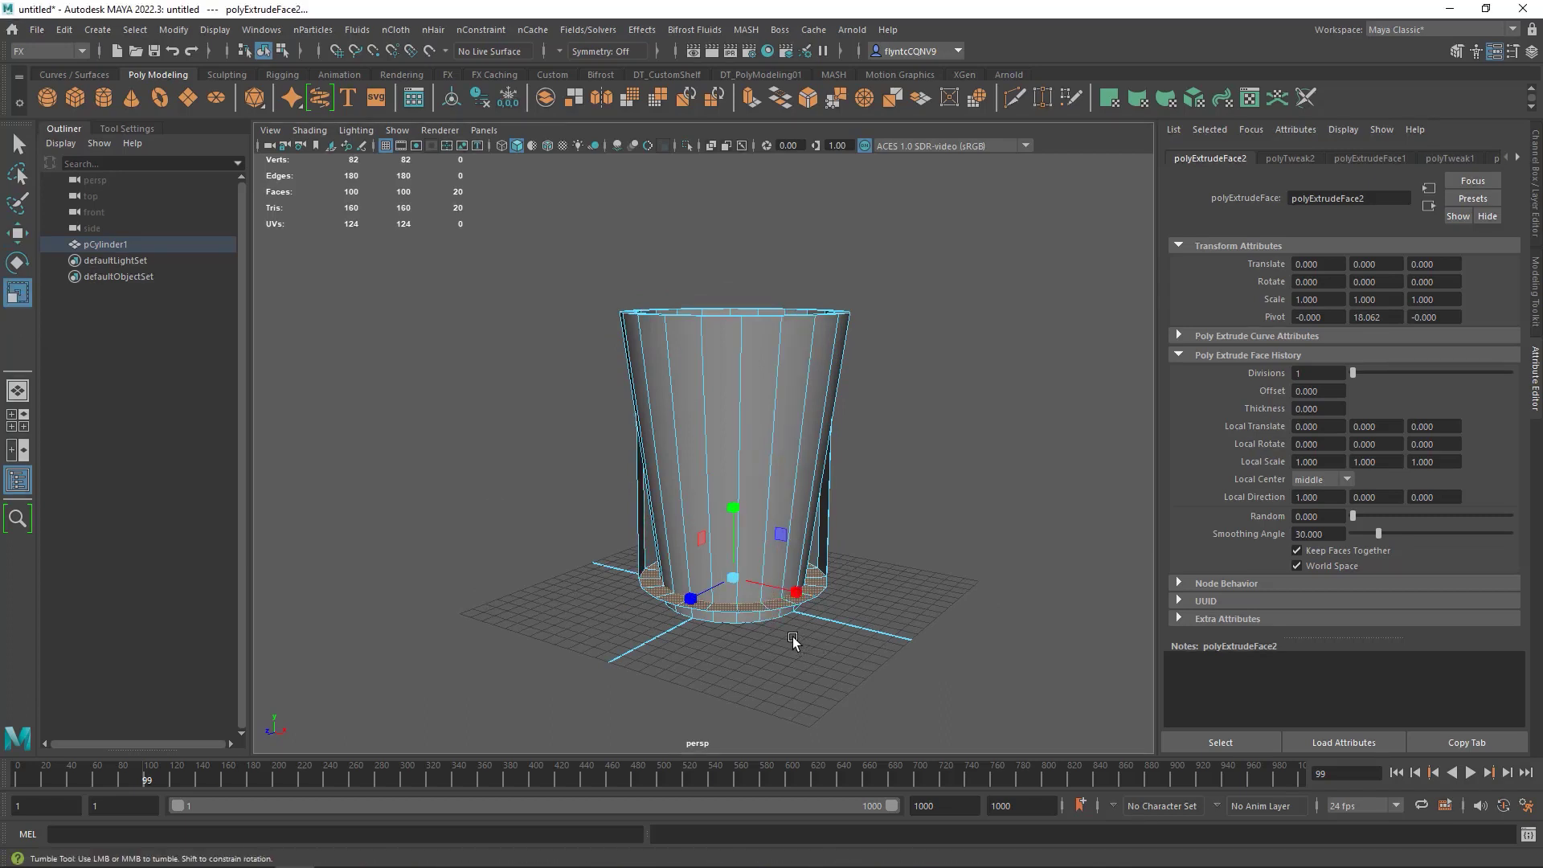
pyautogui.keyDown('alt'); pyautogui.moveTo(796, 641); pyautogui.dragTo(750, 594); pyautogui.keyUp('alt')
pyautogui.click(744, 614)
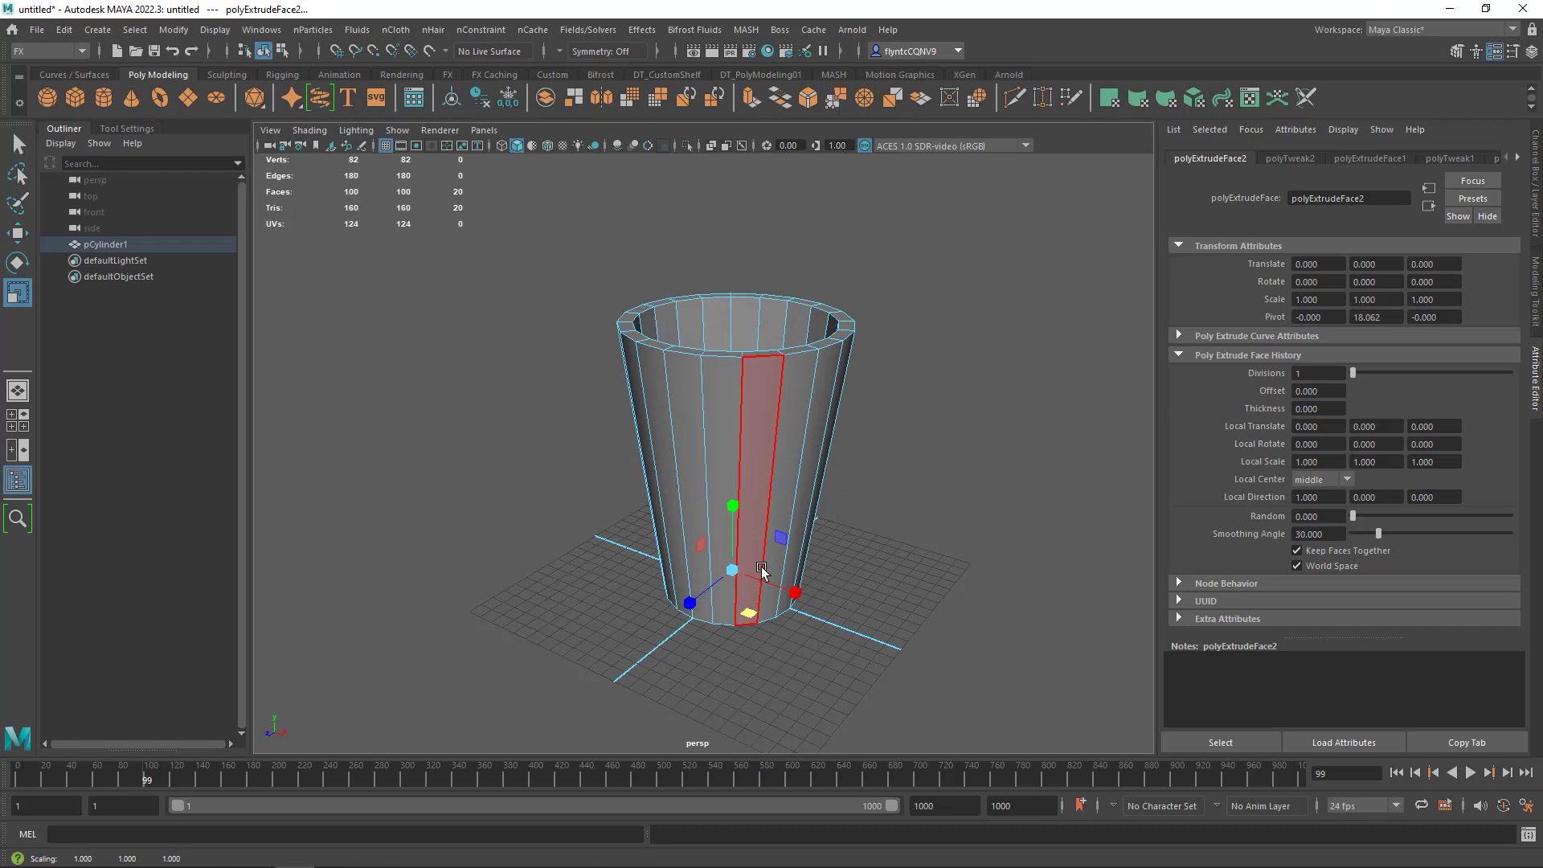
pyautogui.click(500, 145)
pyautogui.scroll(-2, 728, 643)
pyautogui.scroll(4, 744, 626)
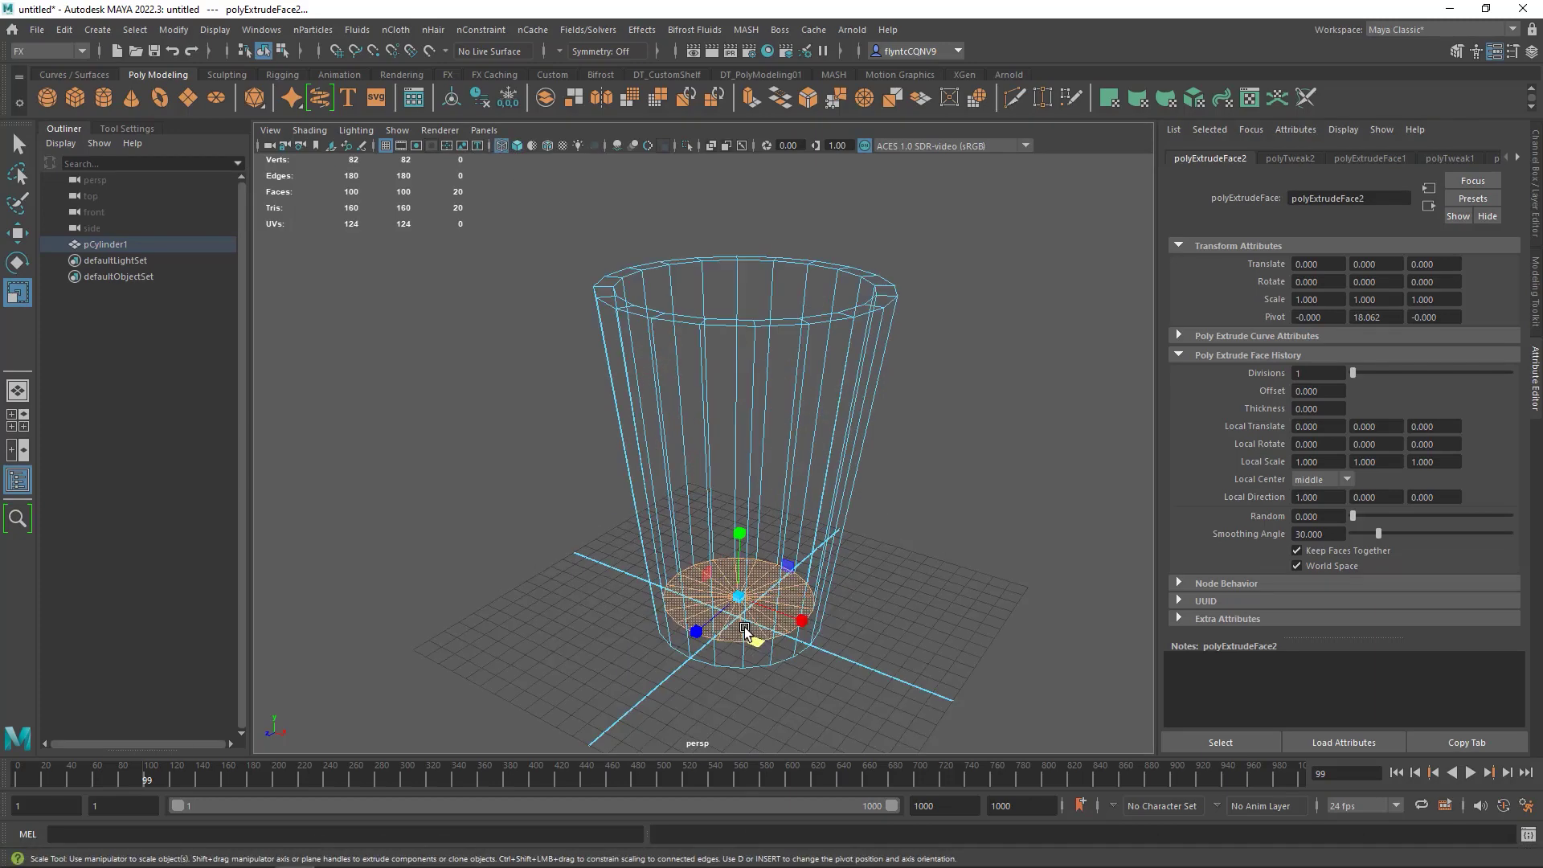
pyautogui.keyDown('alt'); pyautogui.moveTo(744, 627); pyautogui.dragTo(730, 431); pyautogui.keyUp('alt')
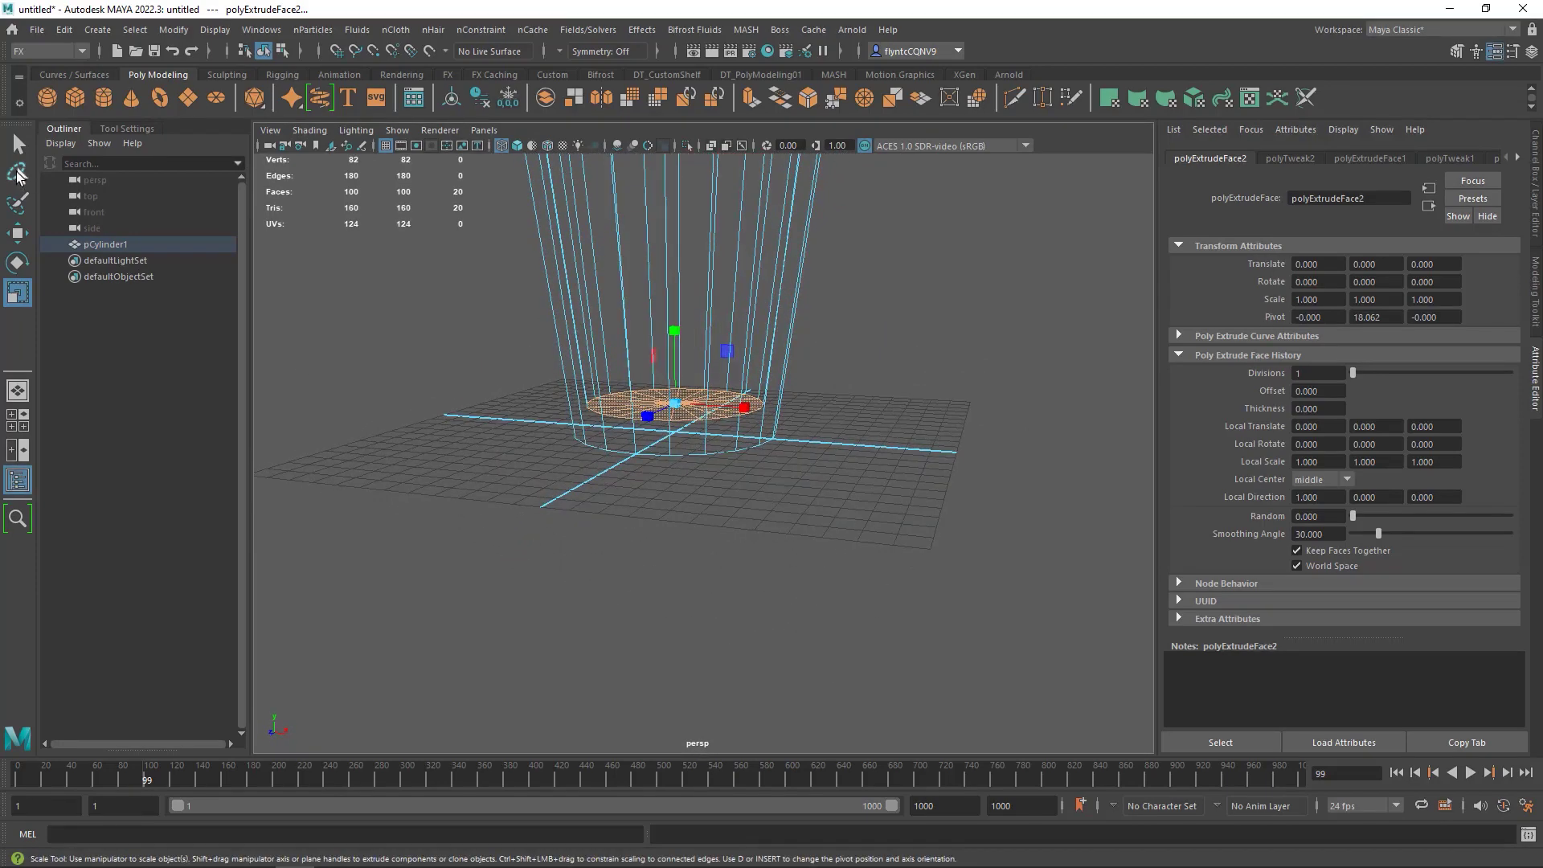
# Lower the inner floor faces slightly toward the base to thin the cup's bottom, and return to shaded display.
pyautogui.click(20, 238)
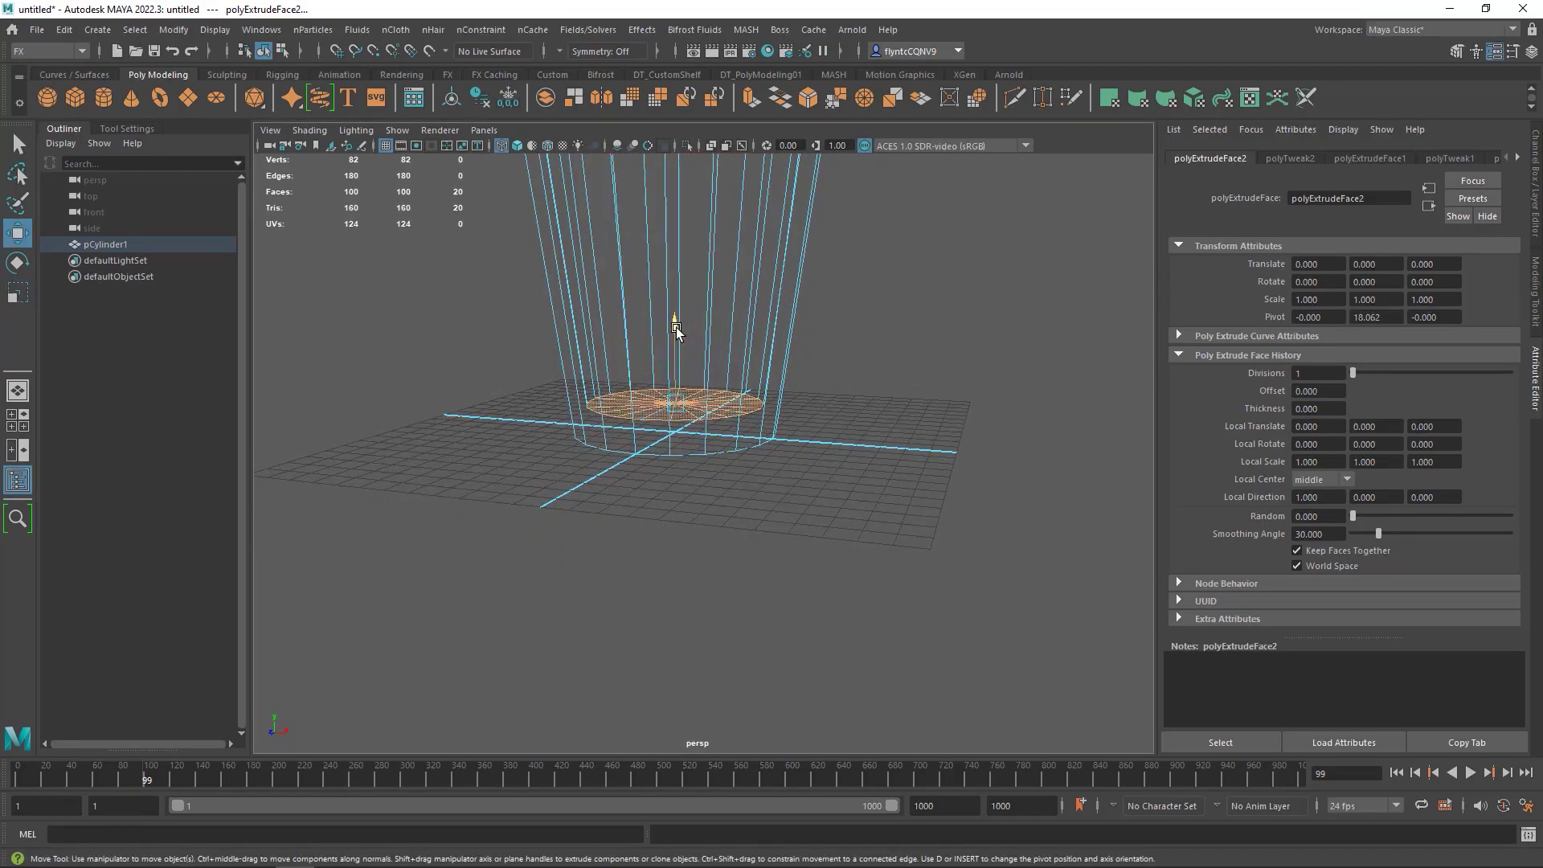
pyautogui.moveTo(677, 326); pyautogui.dragTo(679, 347)
pyautogui.scroll(-10, 719, 435)
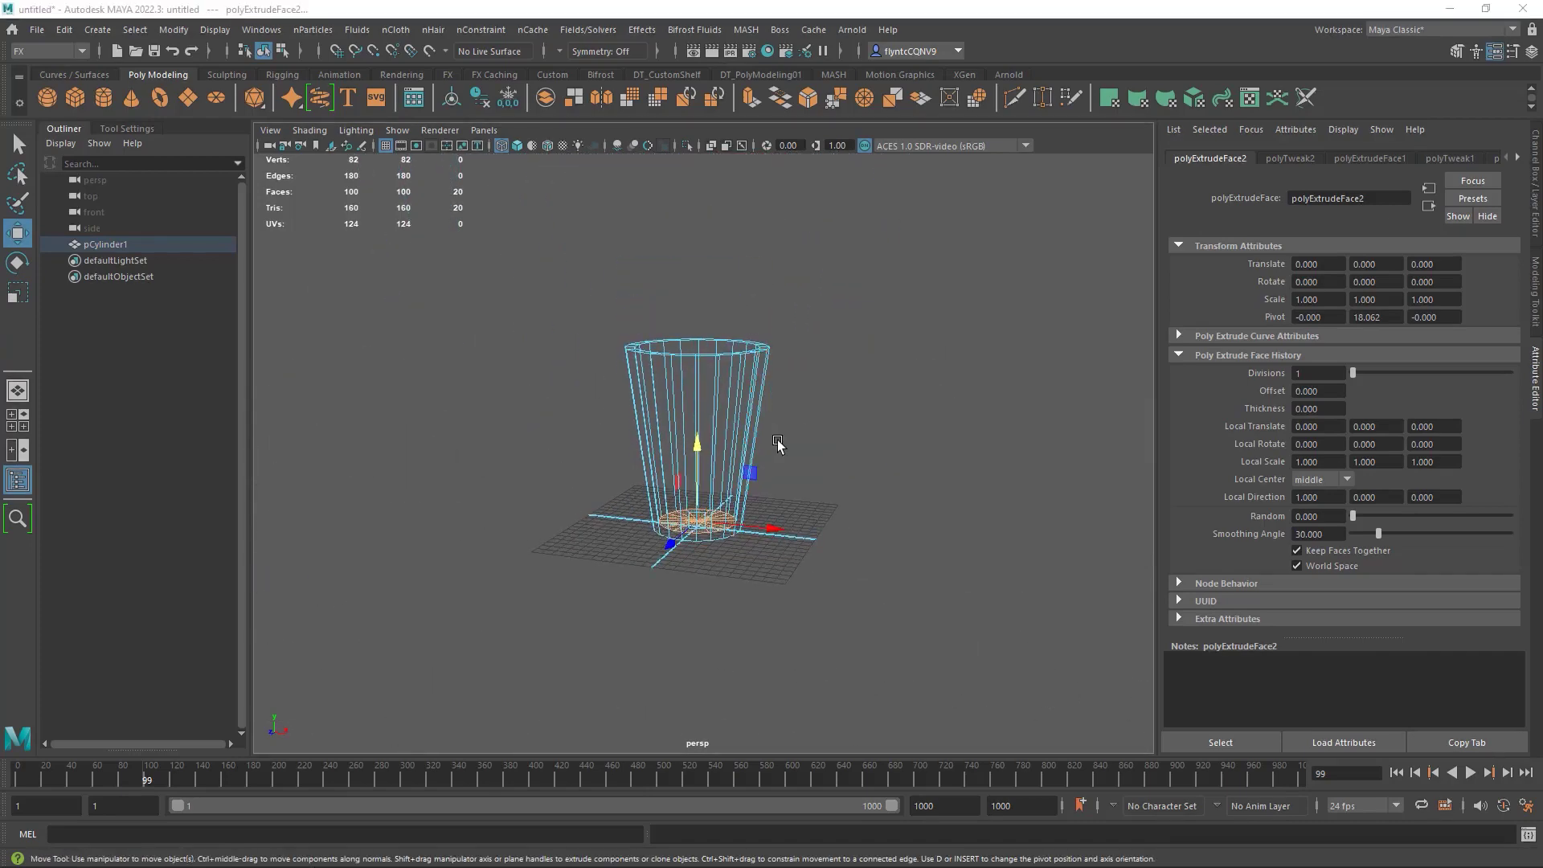
pyautogui.keyDown('alt'); pyautogui.moveTo(776, 442); pyautogui.dragTo(747, 438); pyautogui.keyUp('alt')
pyautogui.click(515, 146)
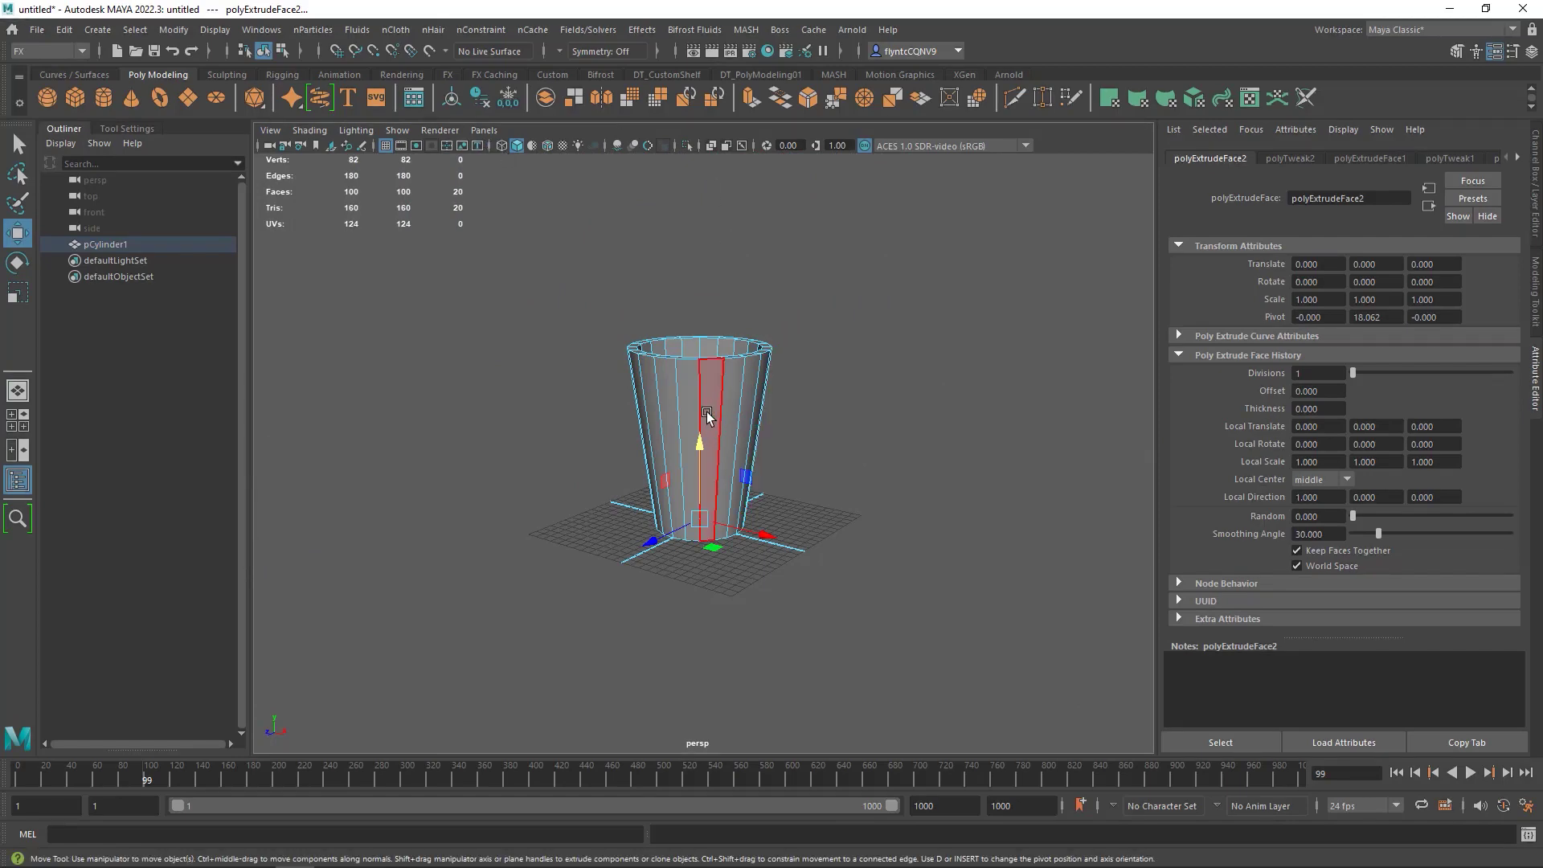
# Turn on the smooth mesh preview with its control cage for the cup.
pyautogui.scroll(3, 702, 524)
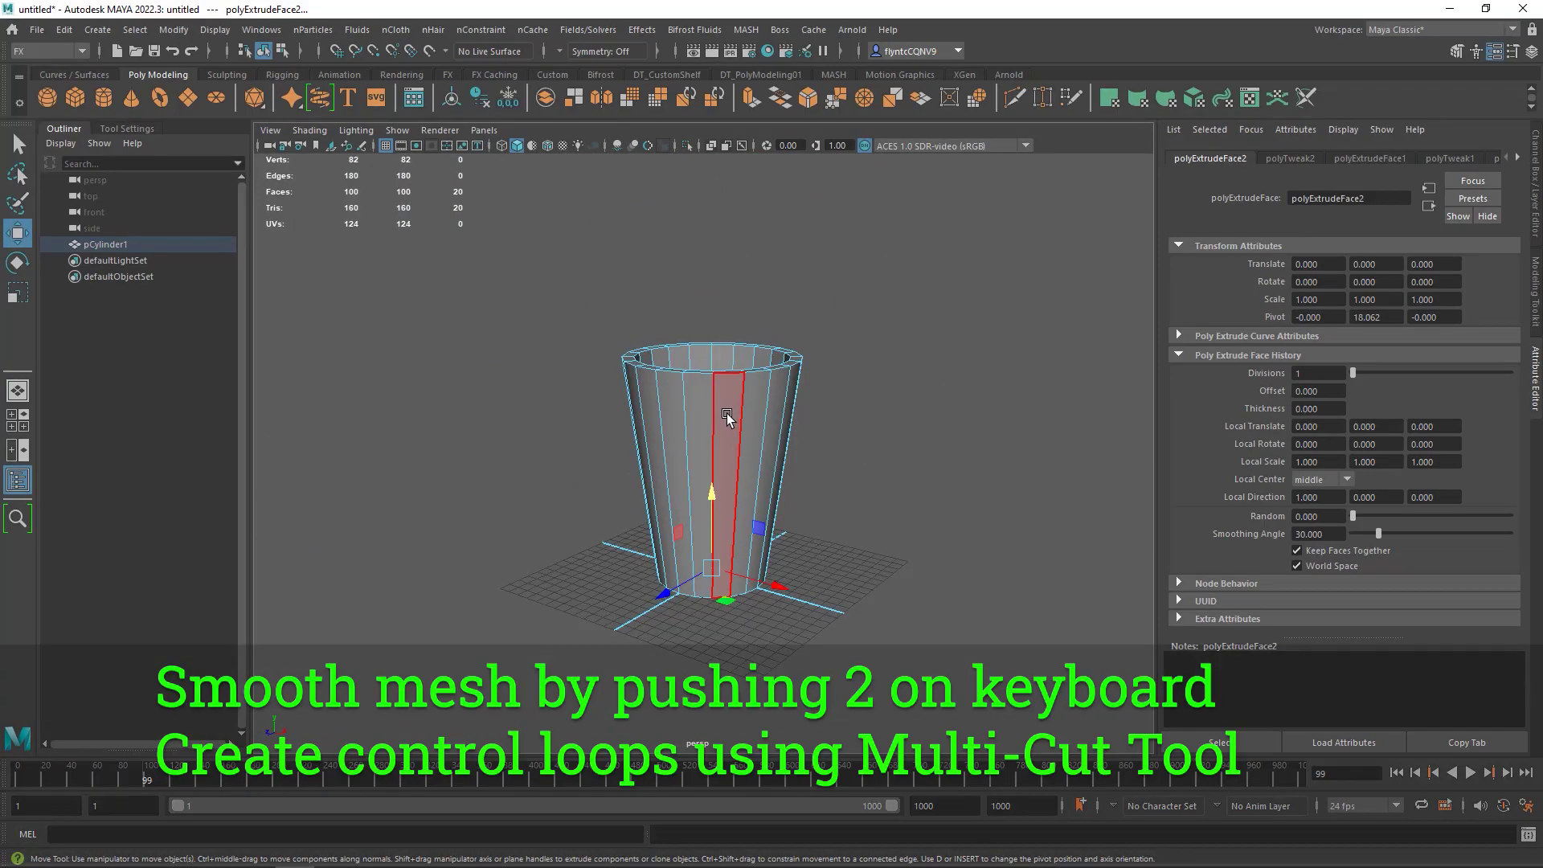
pyautogui.press('2')
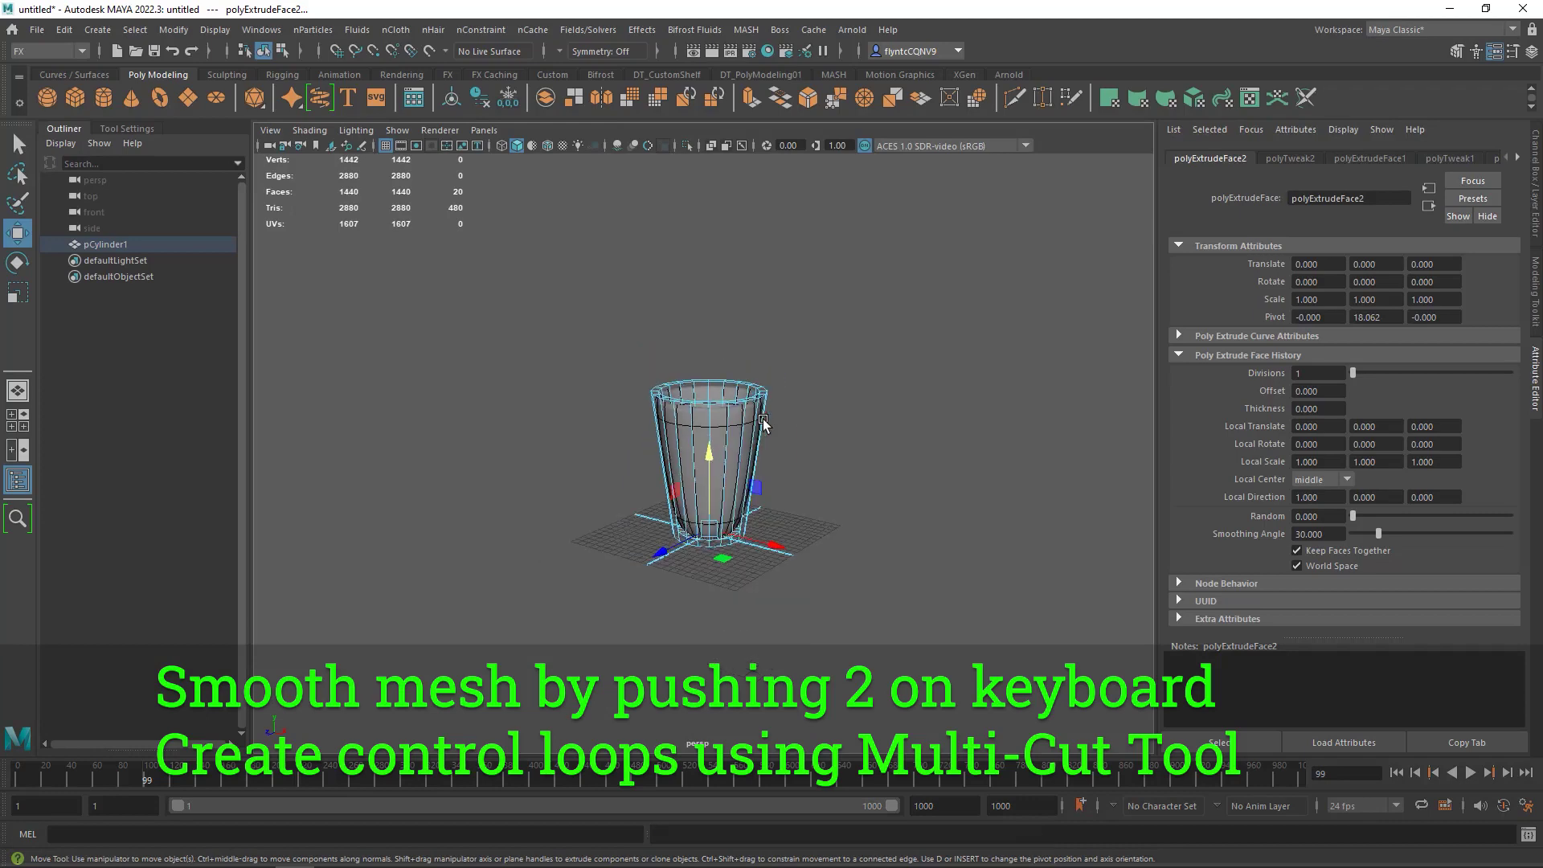
pyautogui.scroll(2, 764, 420)
pyautogui.scroll(3, 760, 398)
pyautogui.keyDown('alt'); pyautogui.moveTo(755, 331); pyautogui.dragTo(753, 407, button='middle'); pyautogui.keyUp('alt')
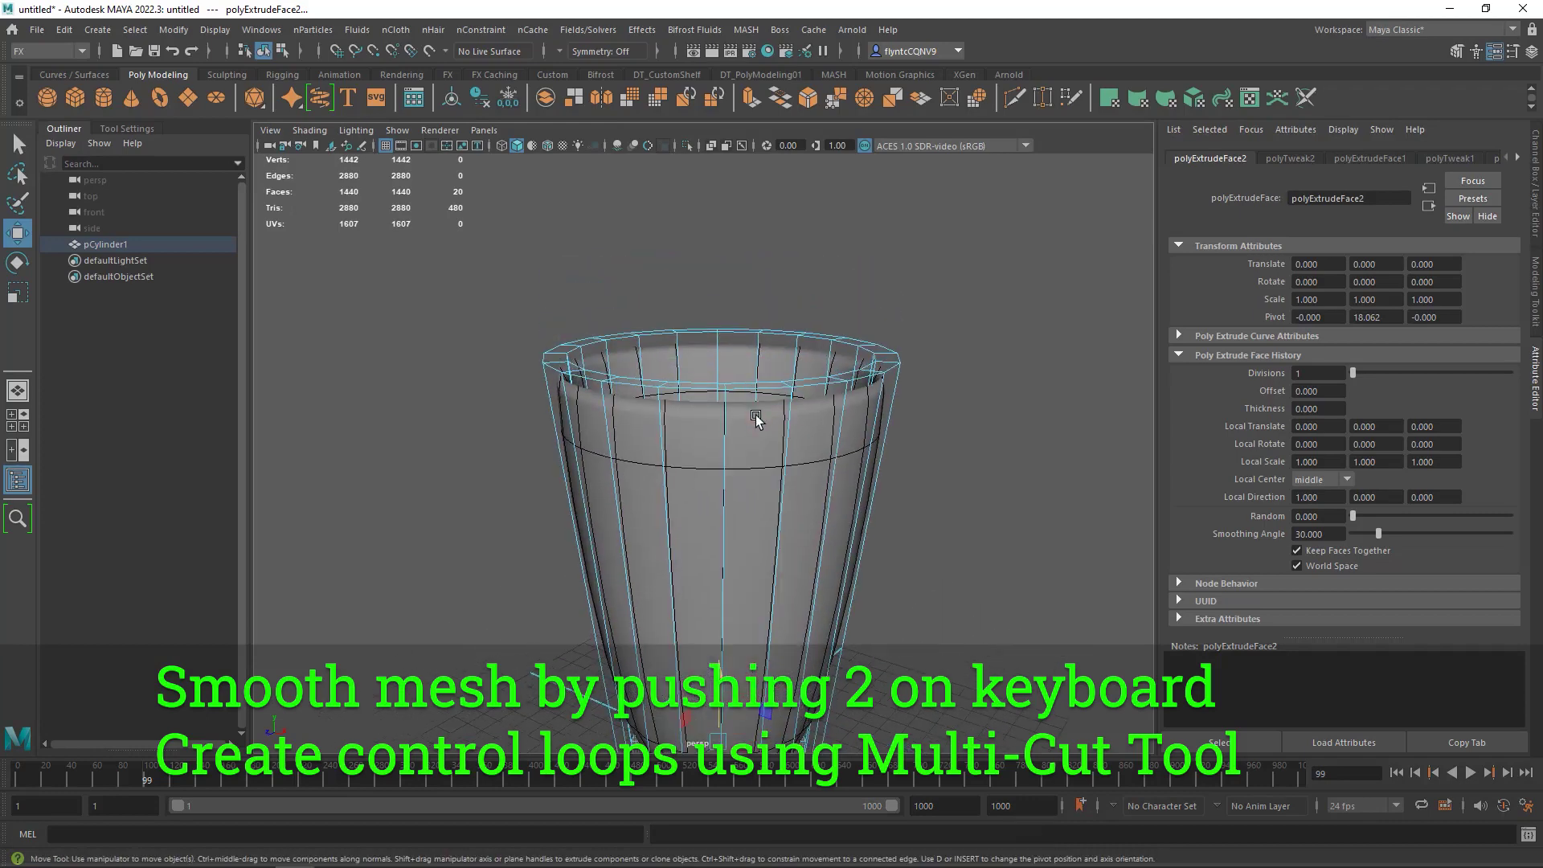
pyautogui.keyDown('alt'); pyautogui.moveTo(757, 418); pyautogui.dragTo(708, 407); pyautogui.keyUp('alt')
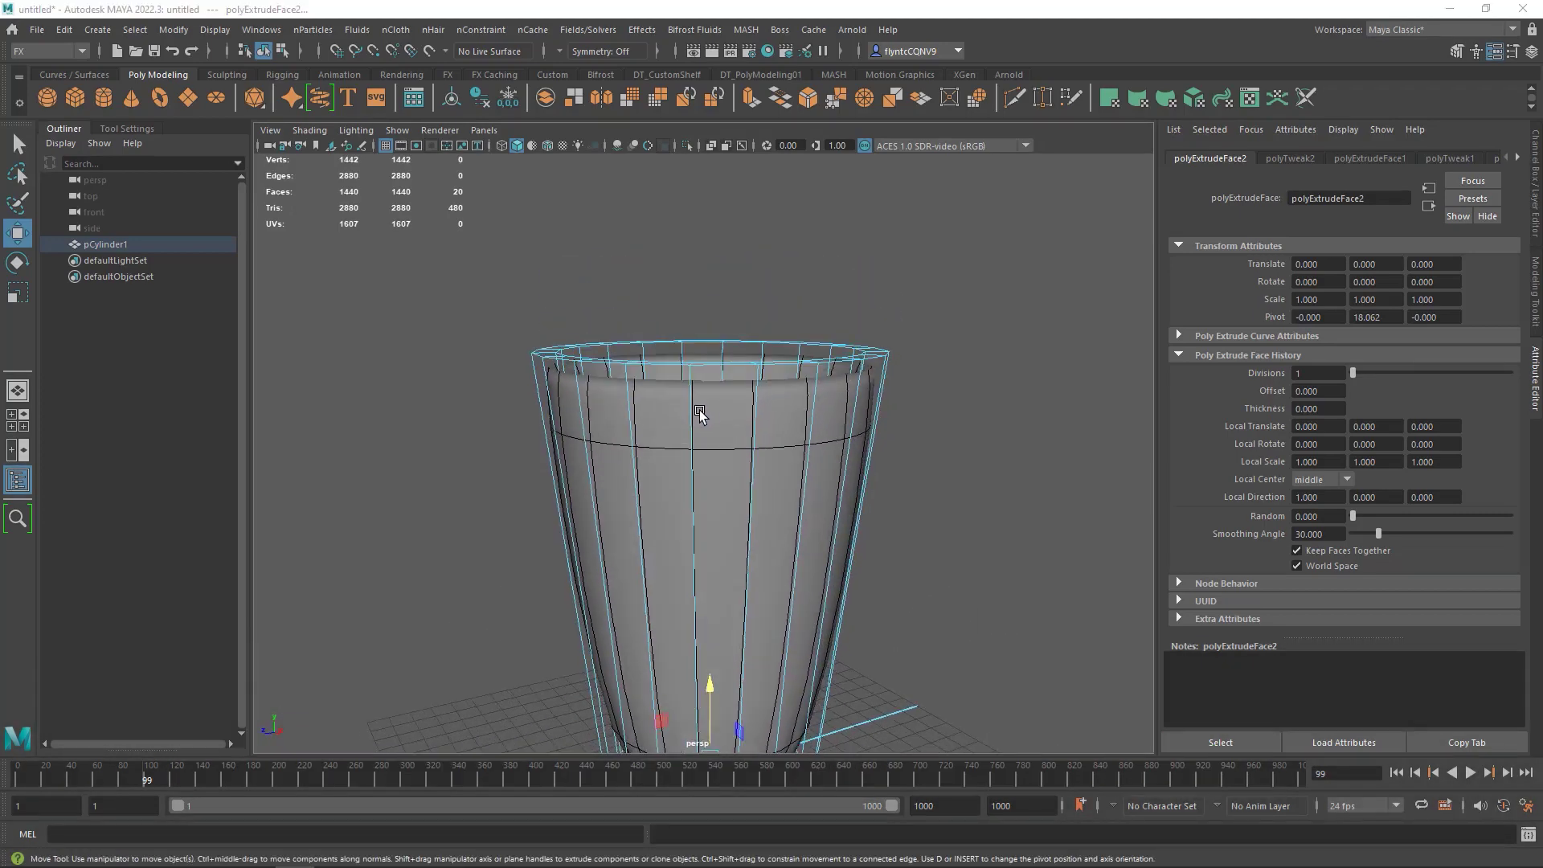
# Insert control edge loops around the cup's rim with the Multi-Cut tool to keep the lip crisp when smoothed.
pyautogui.click(1011, 97)
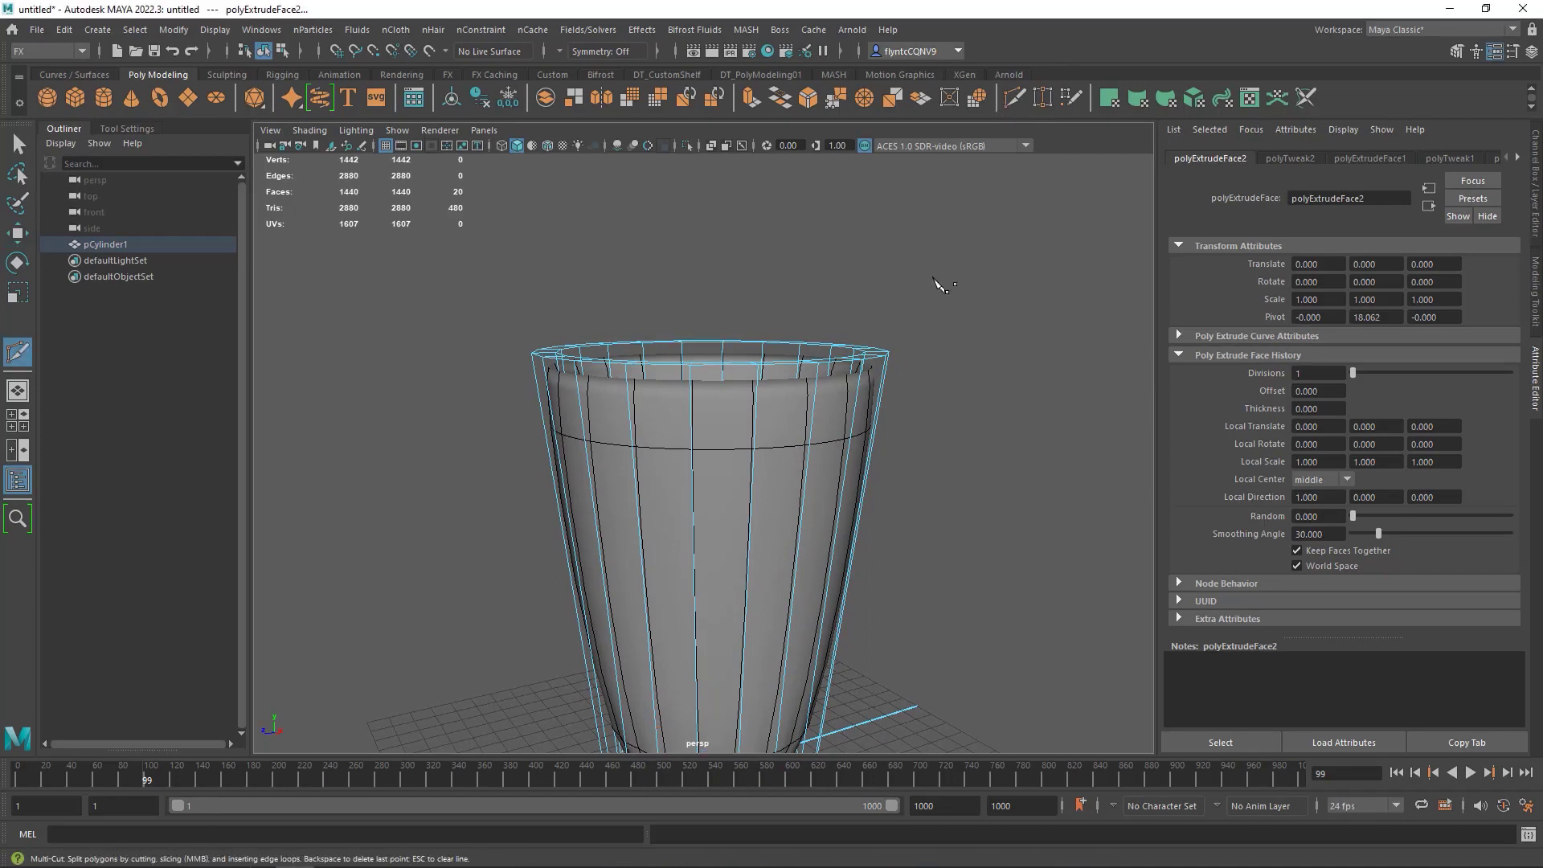
pyautogui.keyDown('ctrl'); pyautogui.click(691, 369); pyautogui.keyUp('ctrl')
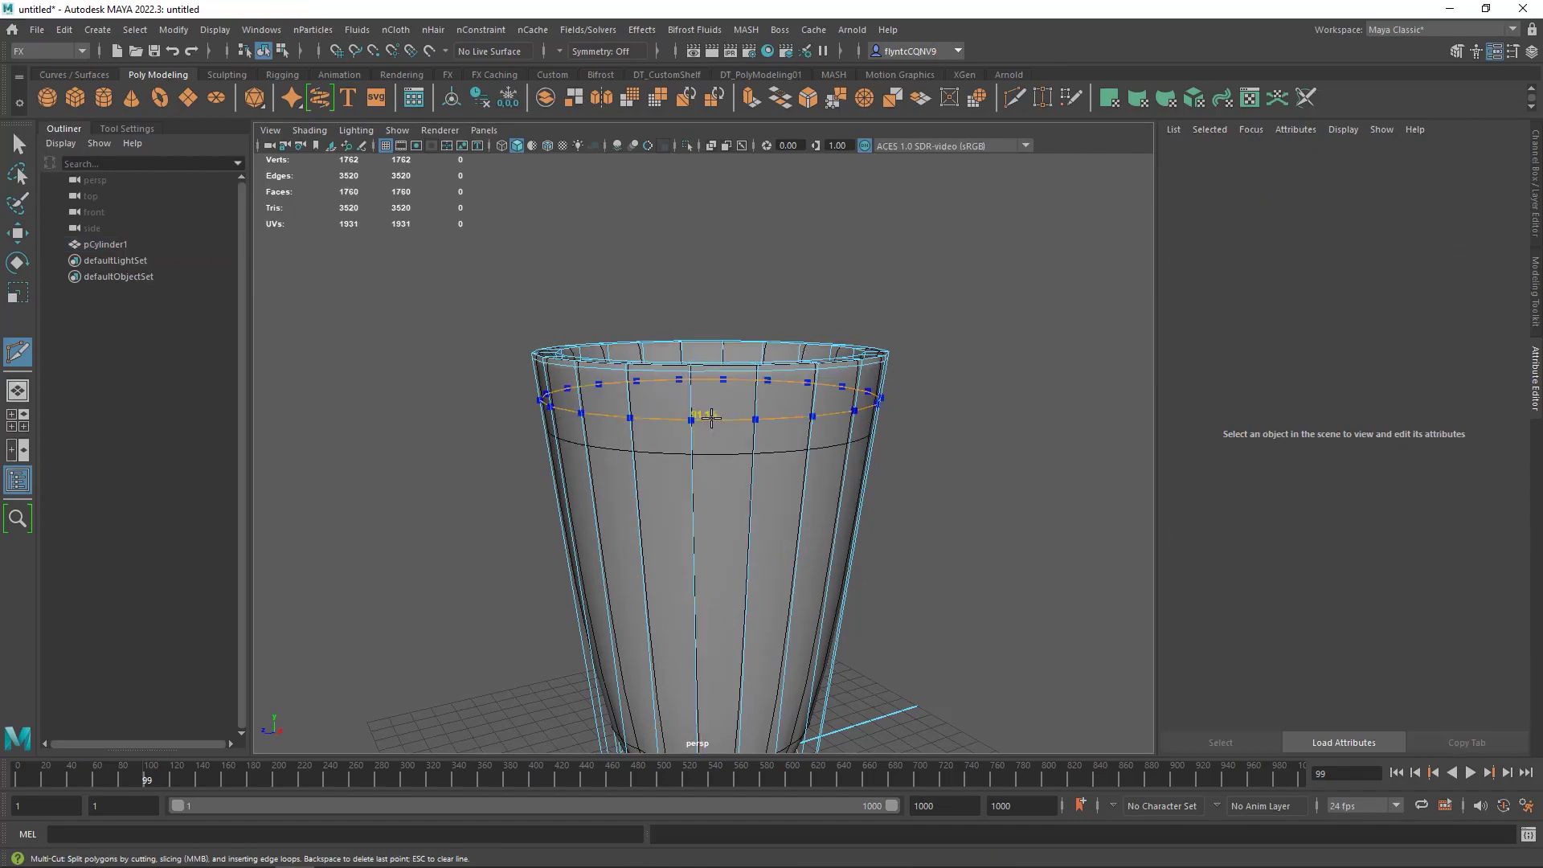
pyautogui.keyDown('alt'); pyautogui.moveTo(709, 417); pyautogui.dragTo(716, 441); pyautogui.keyUp('alt')
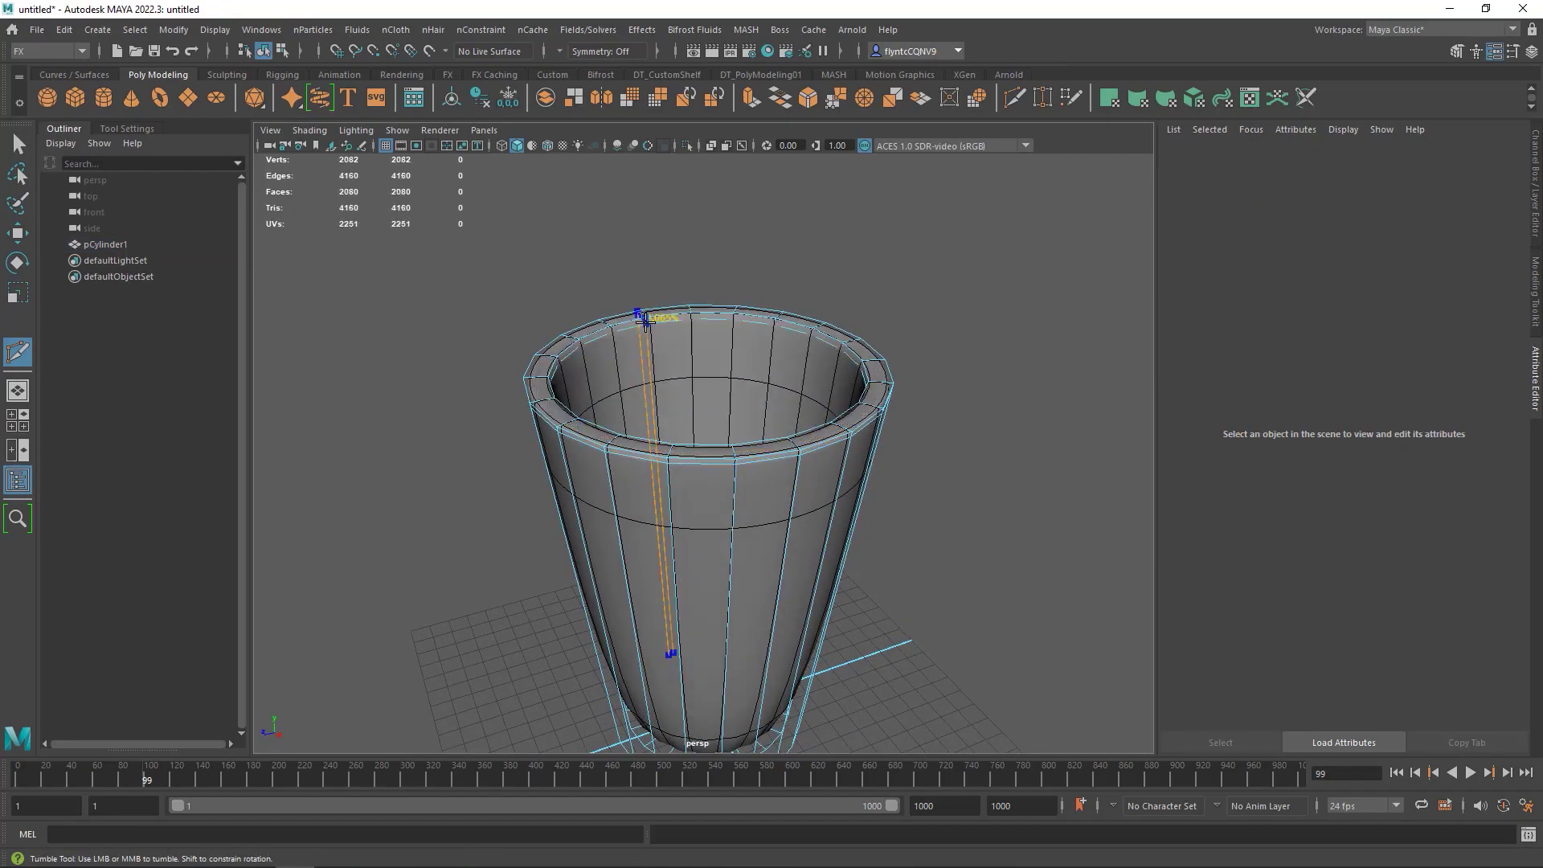
pyautogui.keyDown('ctrl'); pyautogui.click(643, 322); pyautogui.keyUp('ctrl')
pyautogui.moveTo(681, 421)
pyautogui.keyDown('alt'); pyautogui.mouseDown()
pyautogui.moveTo(740, 430)
pyautogui.moveTo(711, 422)
pyautogui.mouseUp(); pyautogui.keyUp('alt')
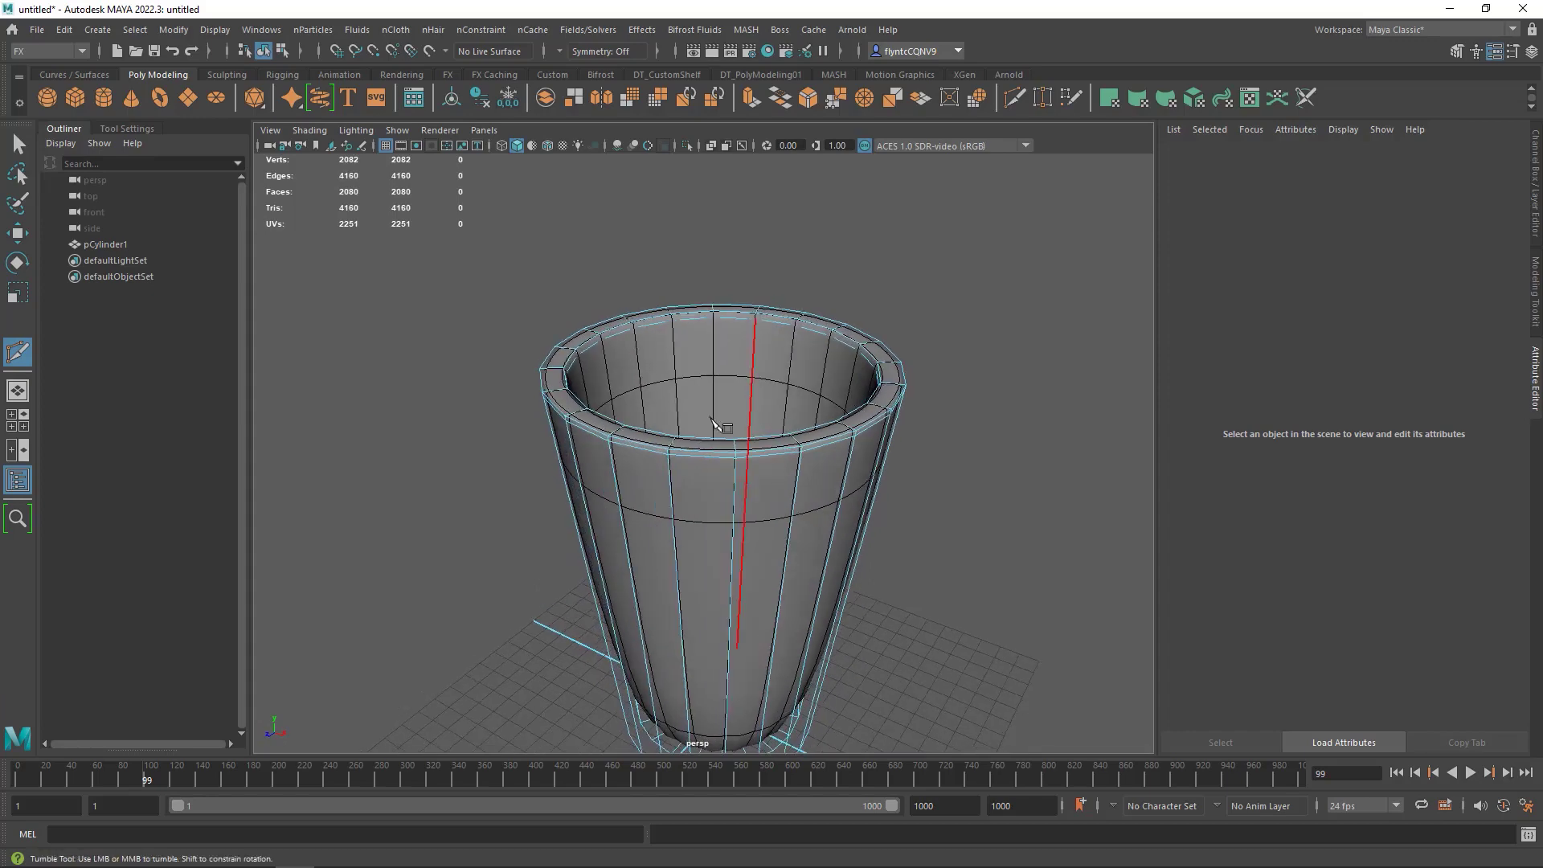
pyautogui.keyDown('ctrl'); pyautogui.click(569, 406); pyautogui.keyUp('ctrl')
# Insert control edge loops with Multi-Cut on the cup's rim and close to the bottom edge of the outer wall.
pyautogui.keyDown('alt'); pyautogui.moveTo(795, 470); pyautogui.dragTo(806, 402); pyautogui.keyUp('alt')
pyautogui.keyDown('alt'); pyautogui.moveTo(777, 468); pyautogui.dragTo(772, 234, button='middle'); pyautogui.keyUp('alt')
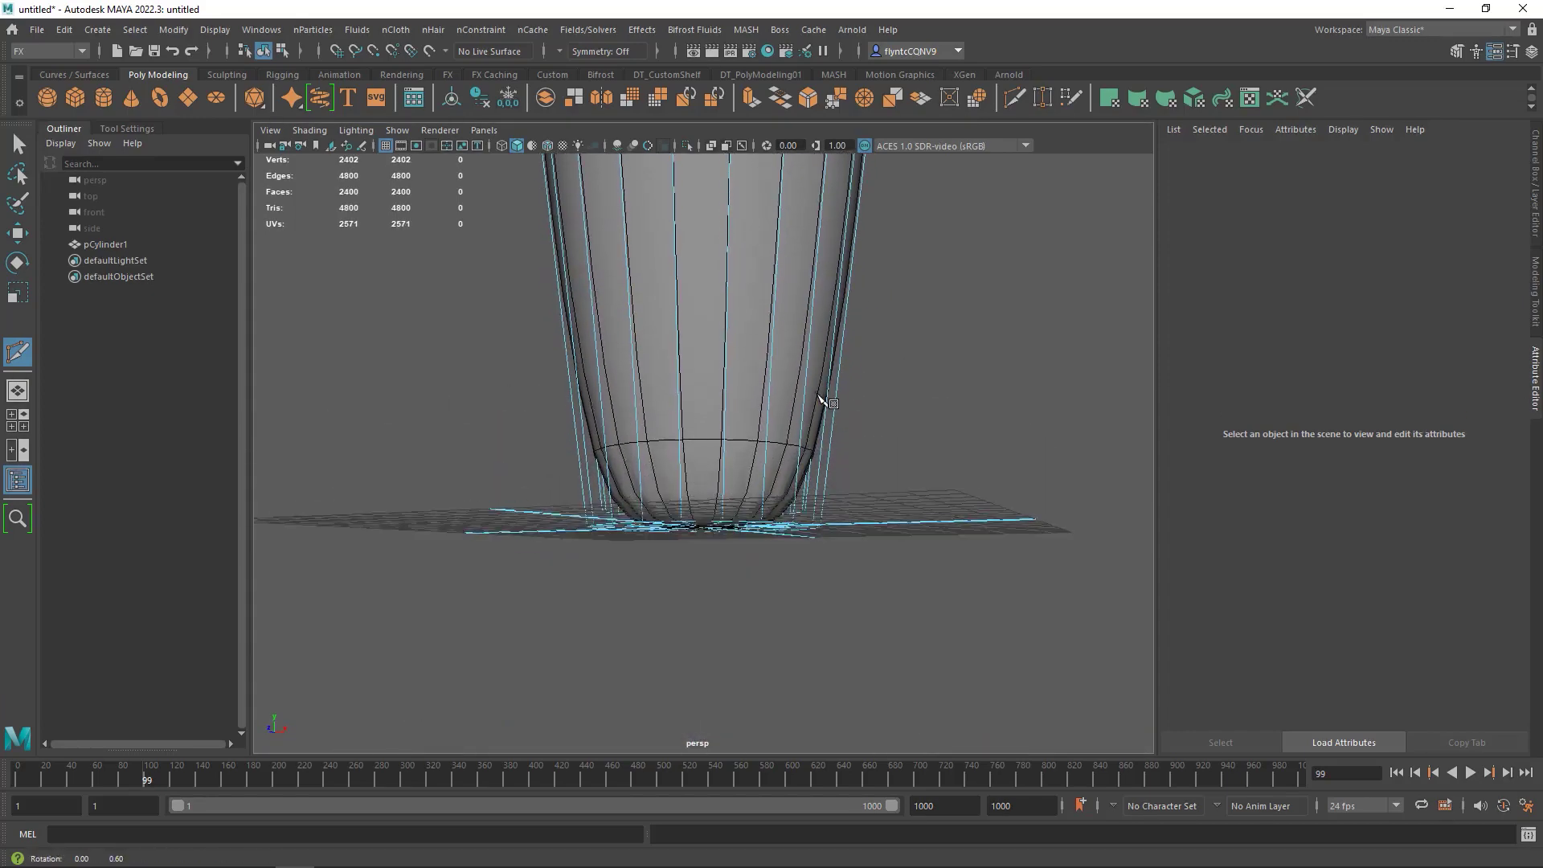
pyautogui.keyDown('alt'); pyautogui.moveTo(823, 400); pyautogui.dragTo(817, 424); pyautogui.keyUp('alt')
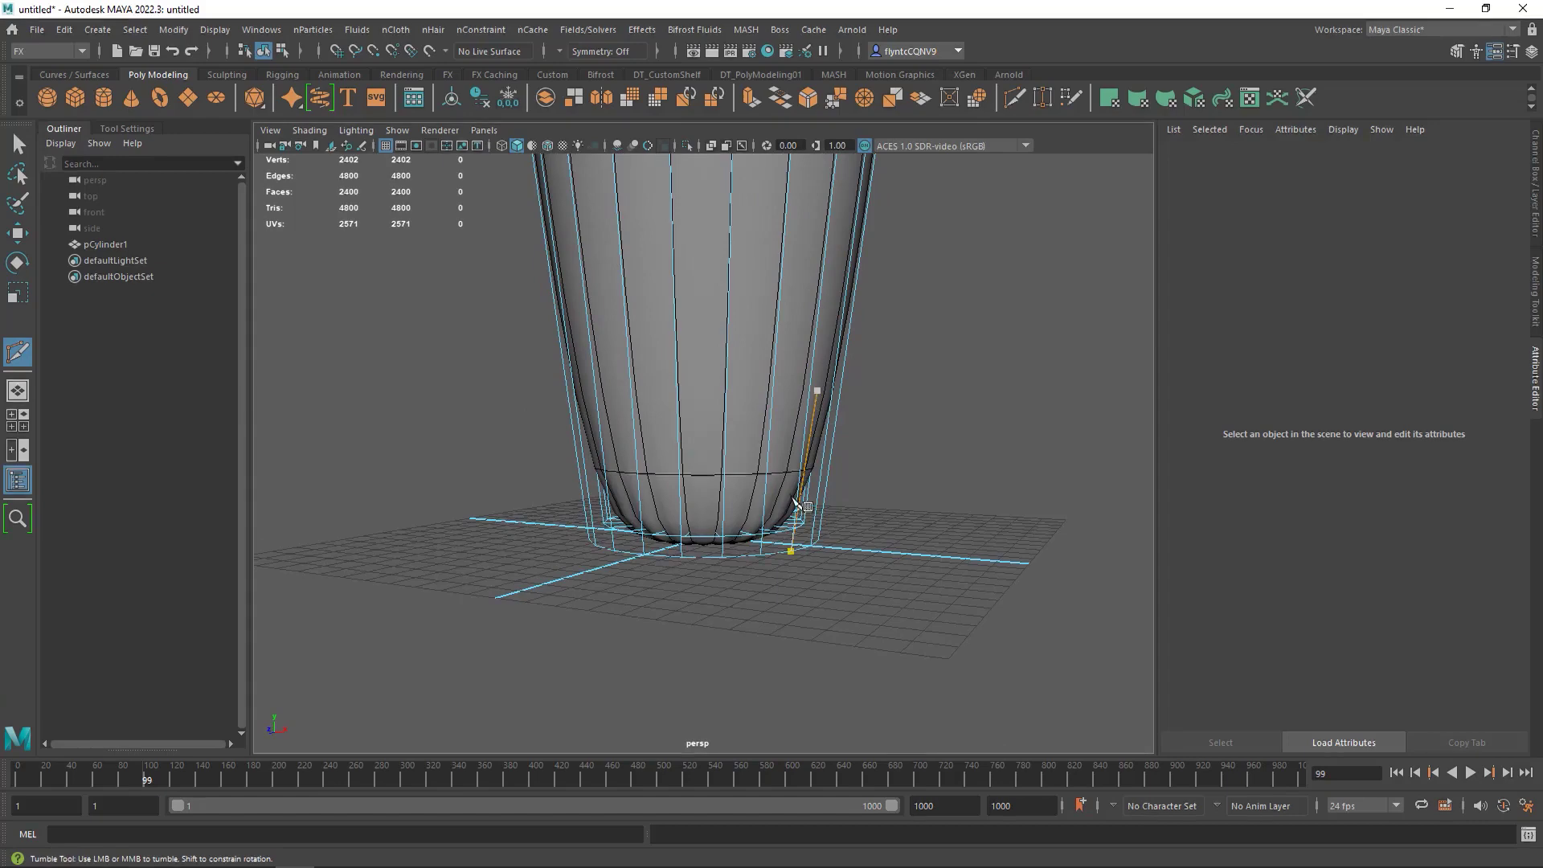
pyautogui.keyDown('ctrl'); pyautogui.click(679, 549); pyautogui.keyUp('ctrl')
# Insert a control edge loop inside the cup where the inner wall meets the floor.
pyautogui.keyDown('alt'); pyautogui.moveTo(678, 541); pyautogui.dragTo(723, 412); pyautogui.keyUp('alt')
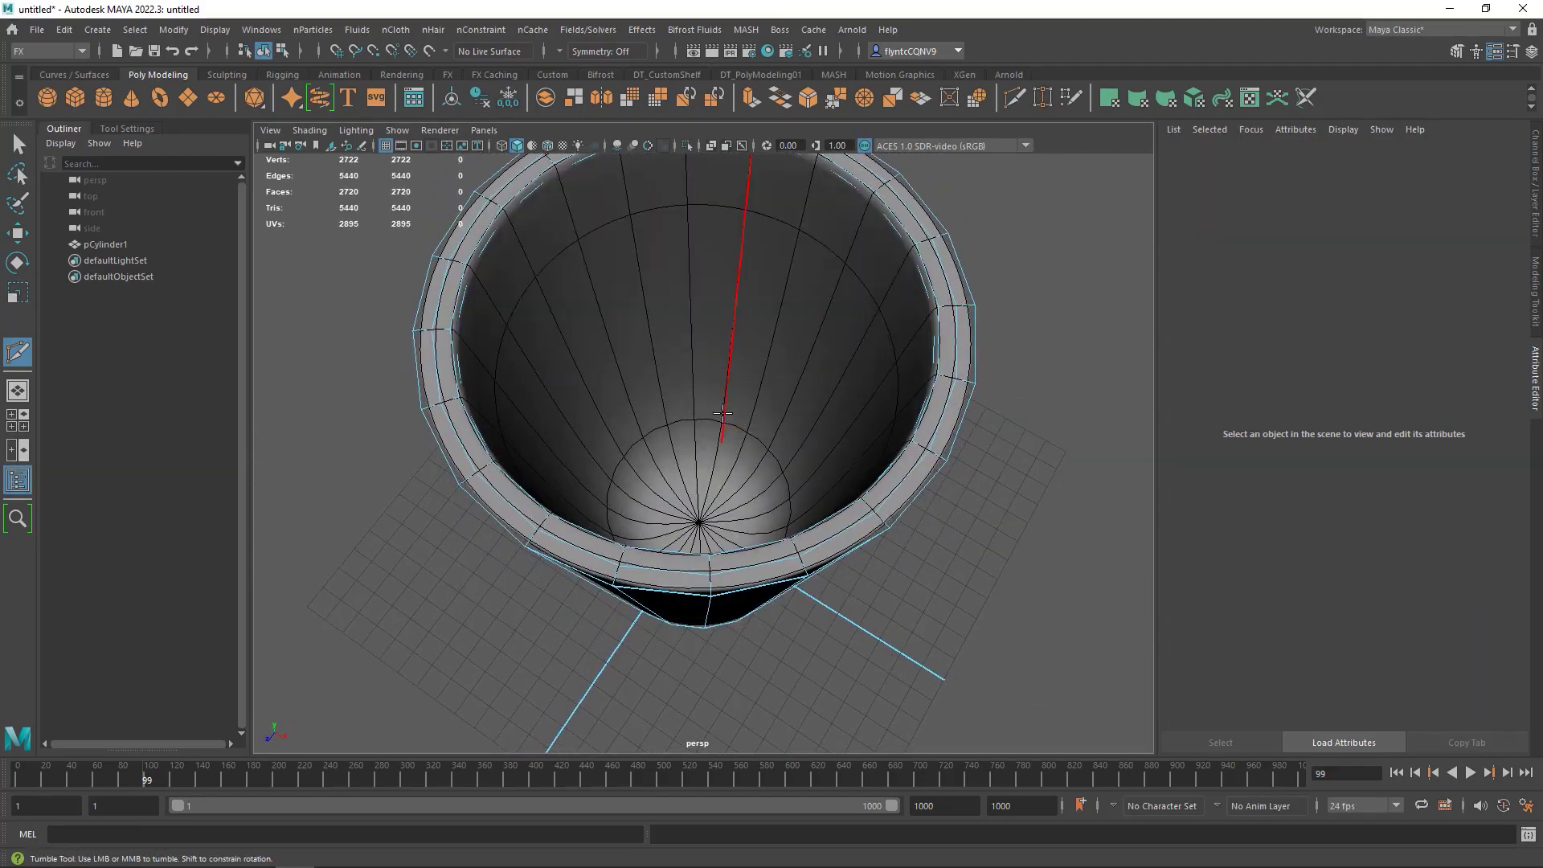
pyautogui.keyDown('alt'); pyautogui.moveTo(722, 465); pyautogui.dragTo(726, 450); pyautogui.keyUp('alt')
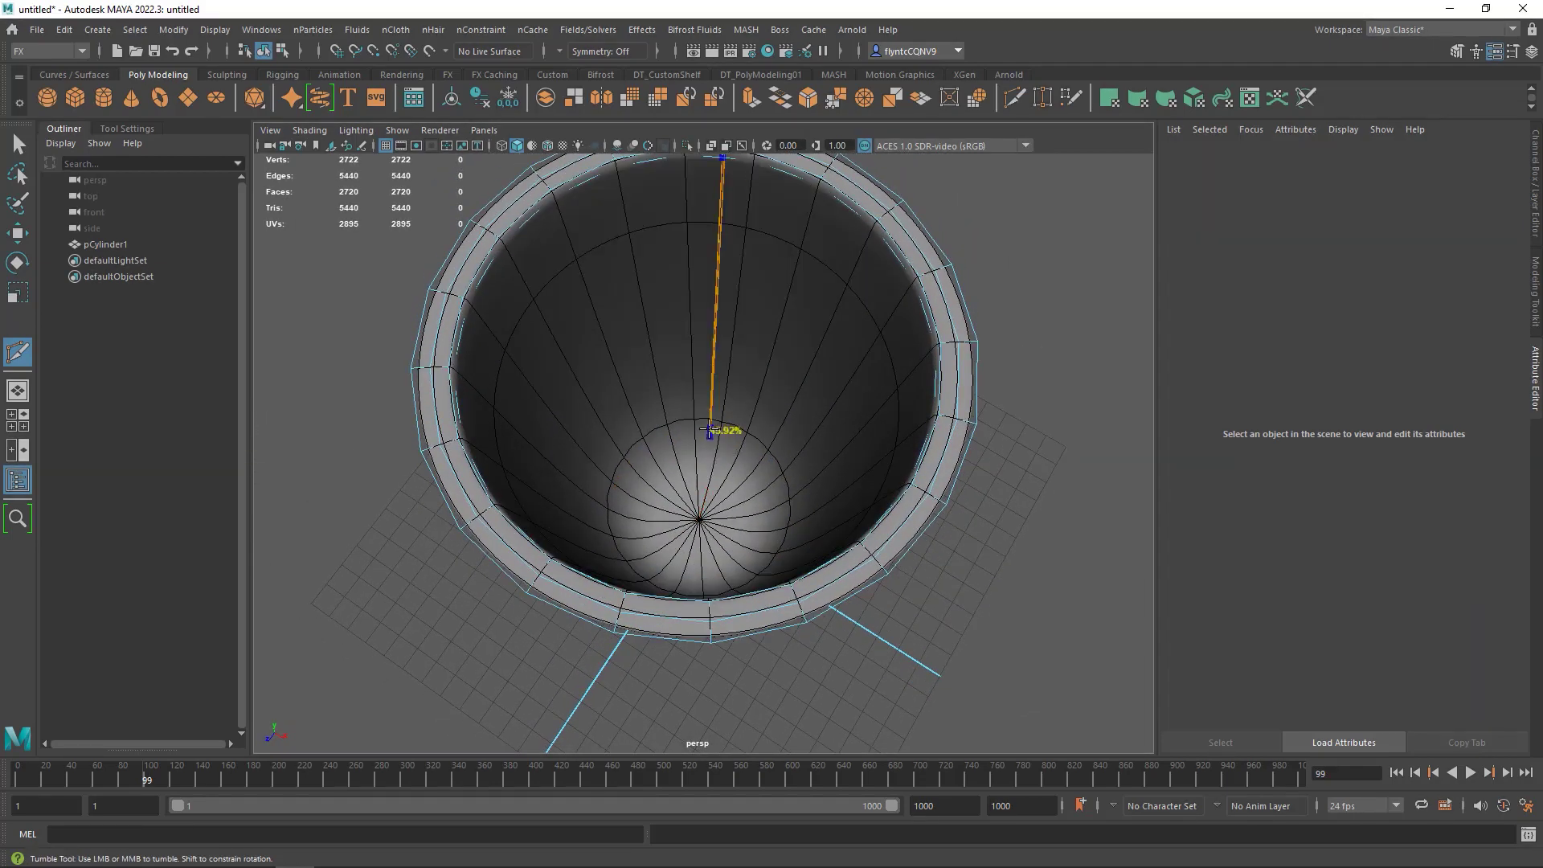
pyautogui.keyDown('ctrl'); pyautogui.click(751, 441); pyautogui.keyUp('ctrl')
pyautogui.keyDown('alt'); pyautogui.moveTo(751, 440); pyautogui.dragTo(842, 388); pyautogui.keyUp('alt')
# Check the smoothed cup from all sides, leave the Multi-Cut tool and select the whole cup.
pyautogui.scroll(1, 842, 387)
pyautogui.keyDown('alt'); pyautogui.moveTo(843, 387); pyautogui.dragTo(808, 546, button='middle'); pyautogui.keyUp('alt')
pyautogui.moveTo(809, 549)
pyautogui.keyDown('alt'); pyautogui.mouseDown(button='right')
pyautogui.moveTo(798, 471)
pyautogui.moveTo(827, 544)
pyautogui.mouseUp(button='right'); pyautogui.keyUp('alt')
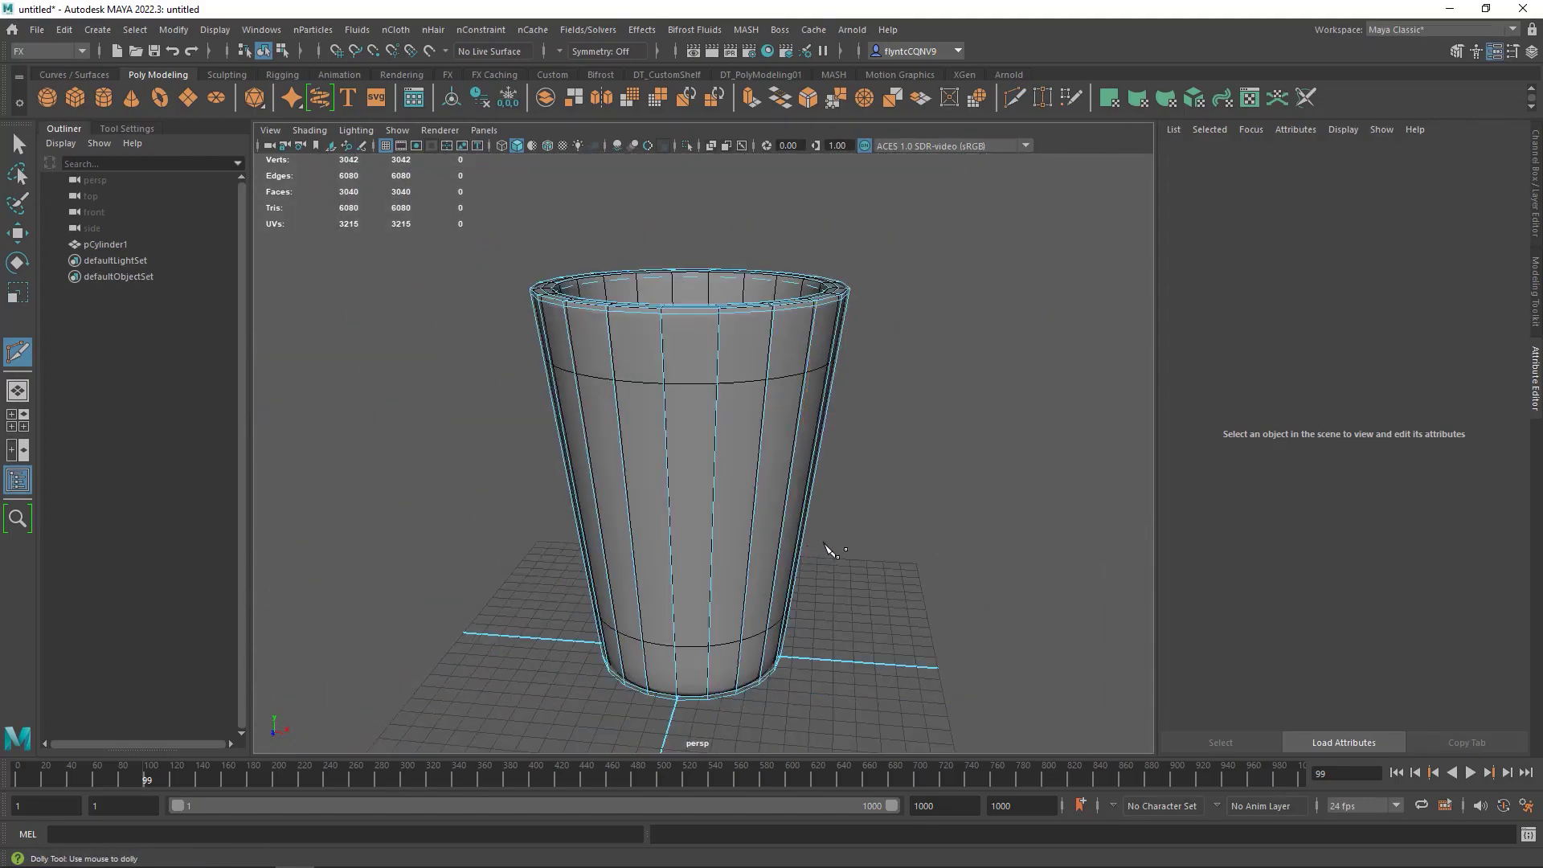
pyautogui.keyDown('alt'); pyautogui.moveTo(826, 544); pyautogui.dragTo(799, 534); pyautogui.keyUp('alt')
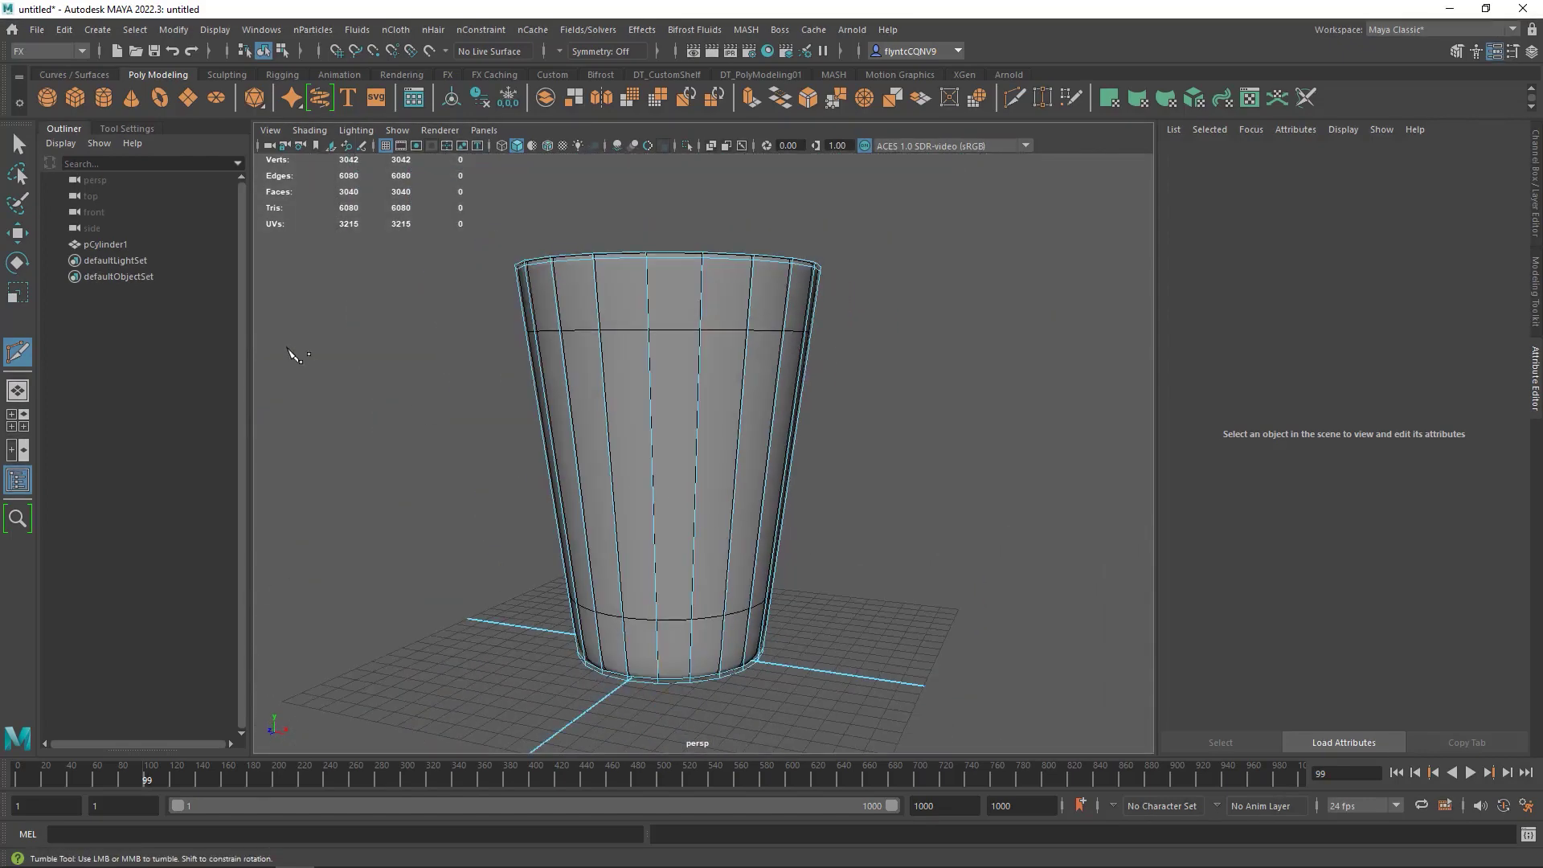
pyautogui.click(18, 143)
pyautogui.keyDown('alt'); pyautogui.moveTo(790, 389); pyautogui.dragTo(816, 394); pyautogui.keyUp('alt')
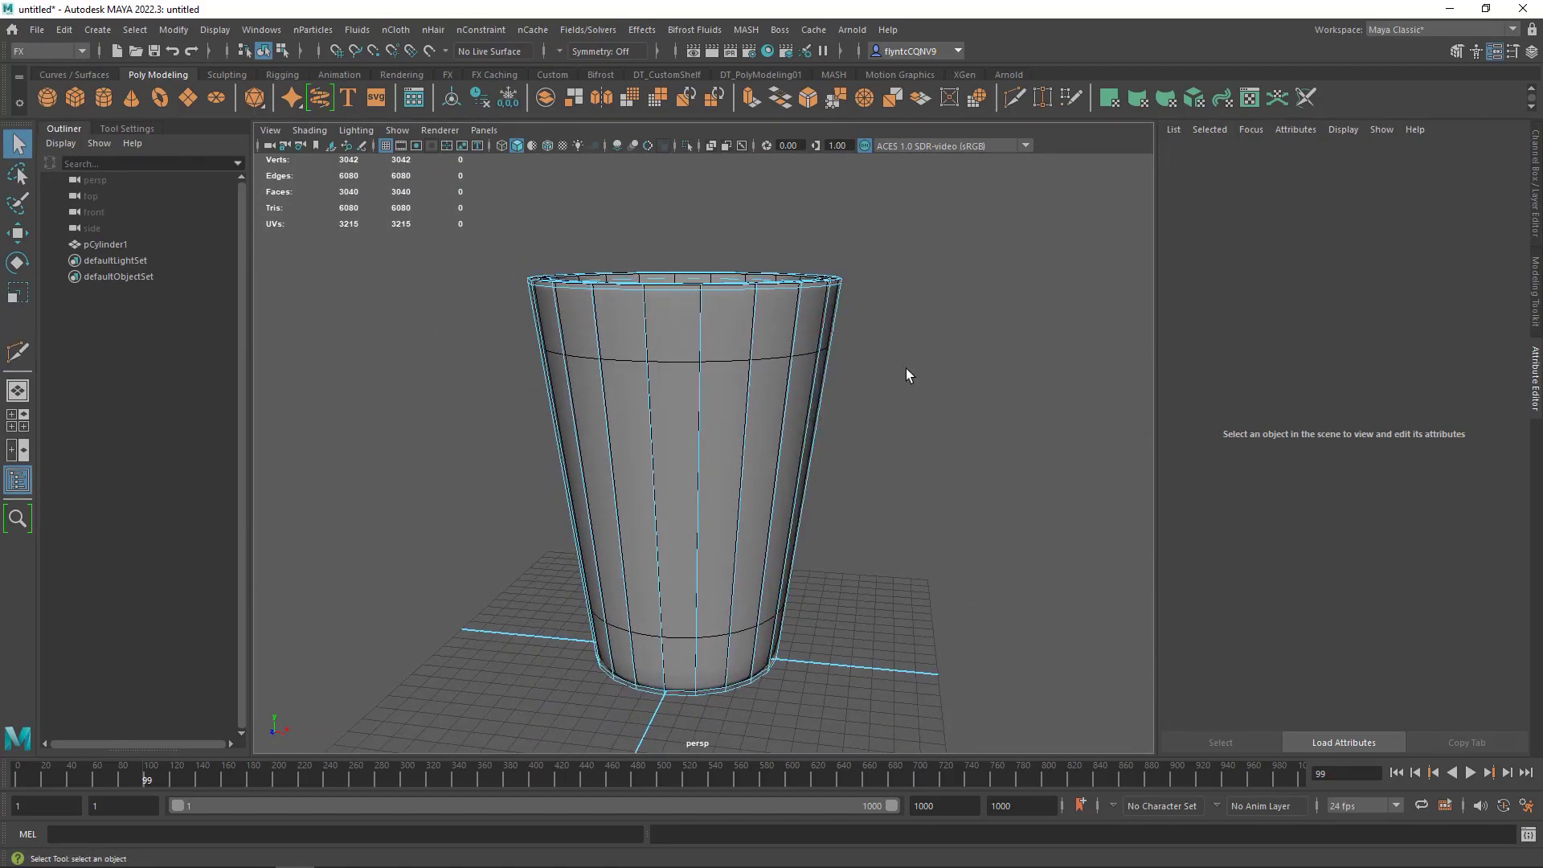
pyautogui.moveTo(905, 369); pyautogui.dragTo(966, 329, button='right')
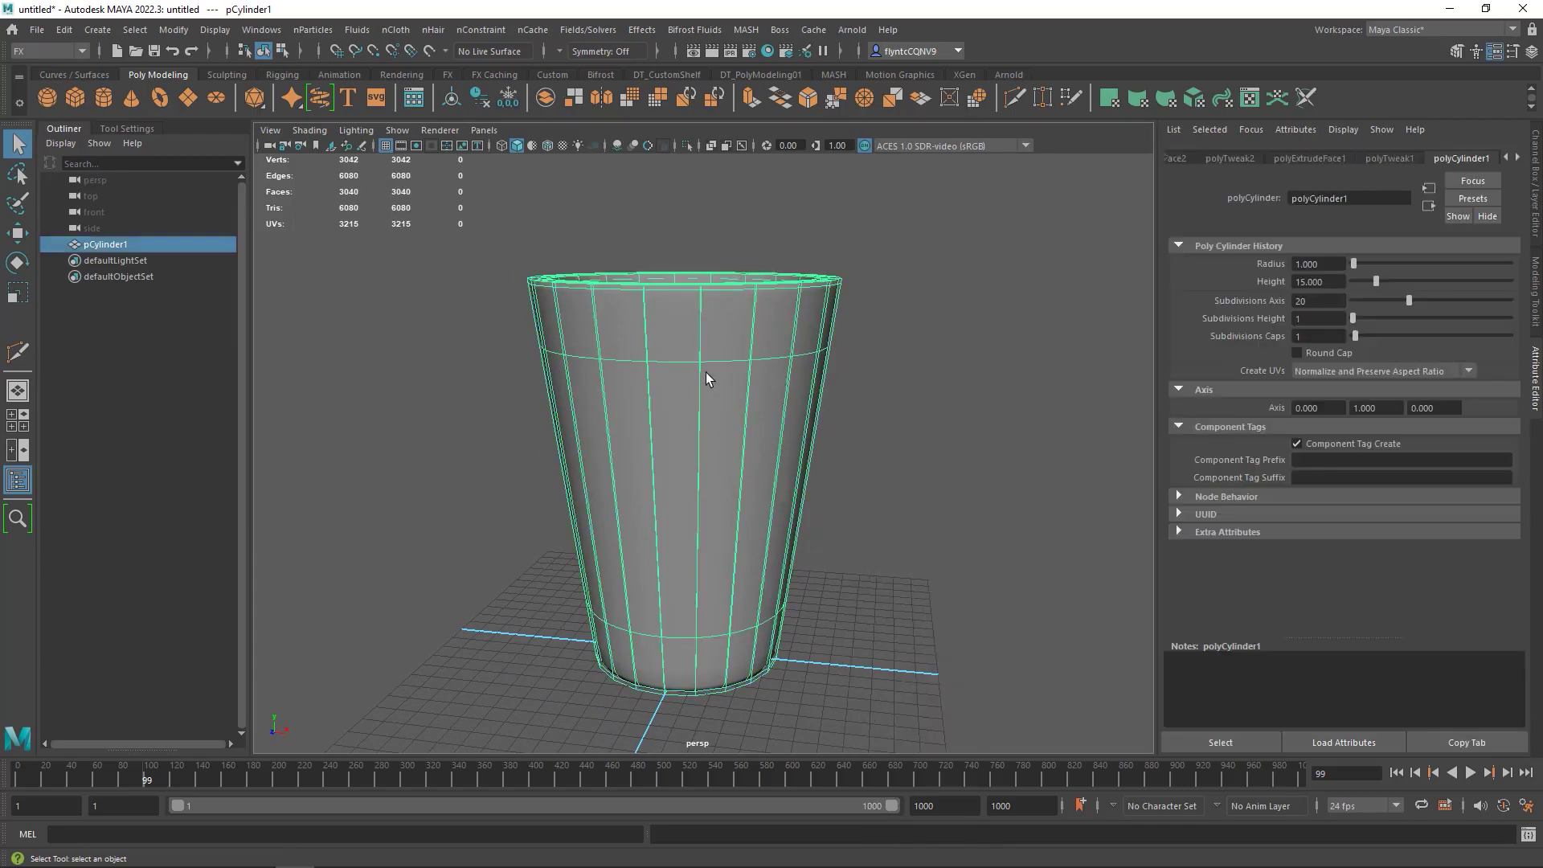
# Create a polygon plane under the cup and scale it up into a large ground surface.
pyautogui.scroll(5, 715, 388)
pyautogui.scroll(-10, 715, 388)
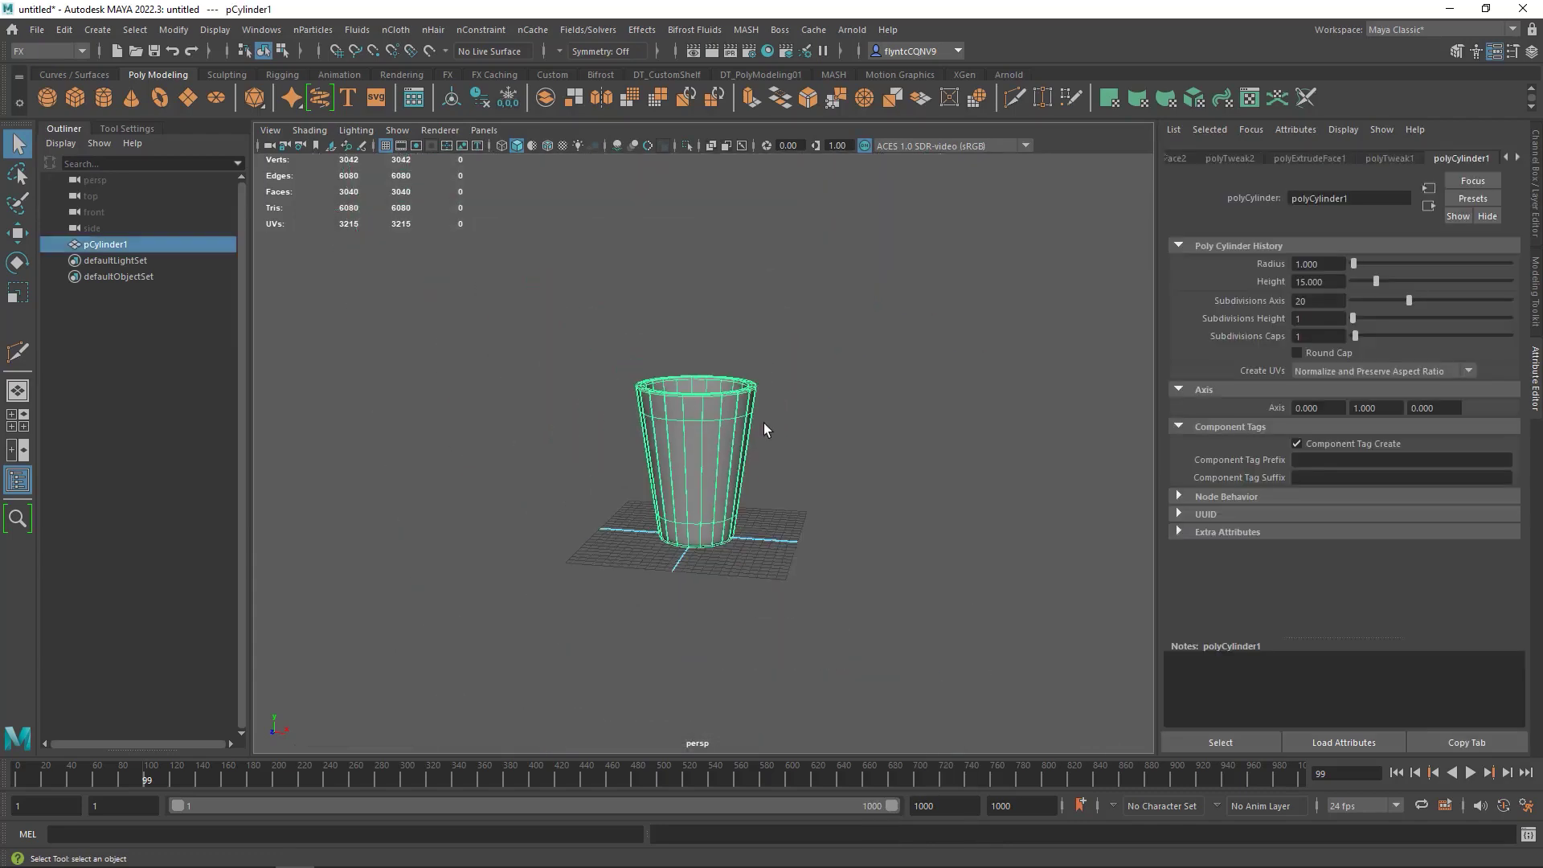
pyautogui.keyDown('alt'); pyautogui.moveTo(764, 423); pyautogui.dragTo(679, 419); pyautogui.keyUp('alt')
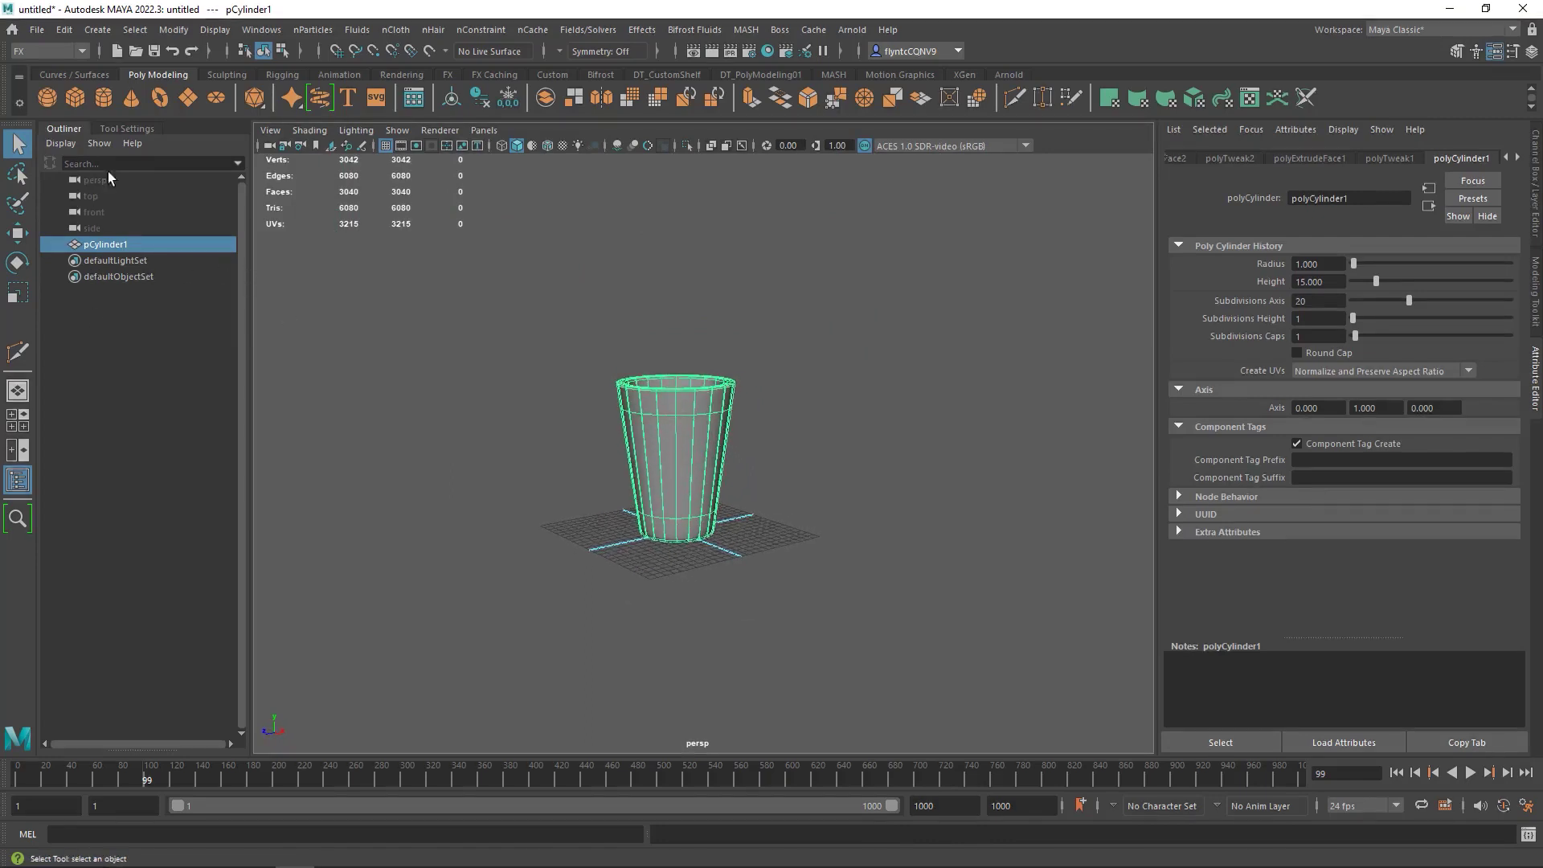
pyautogui.click(188, 97)
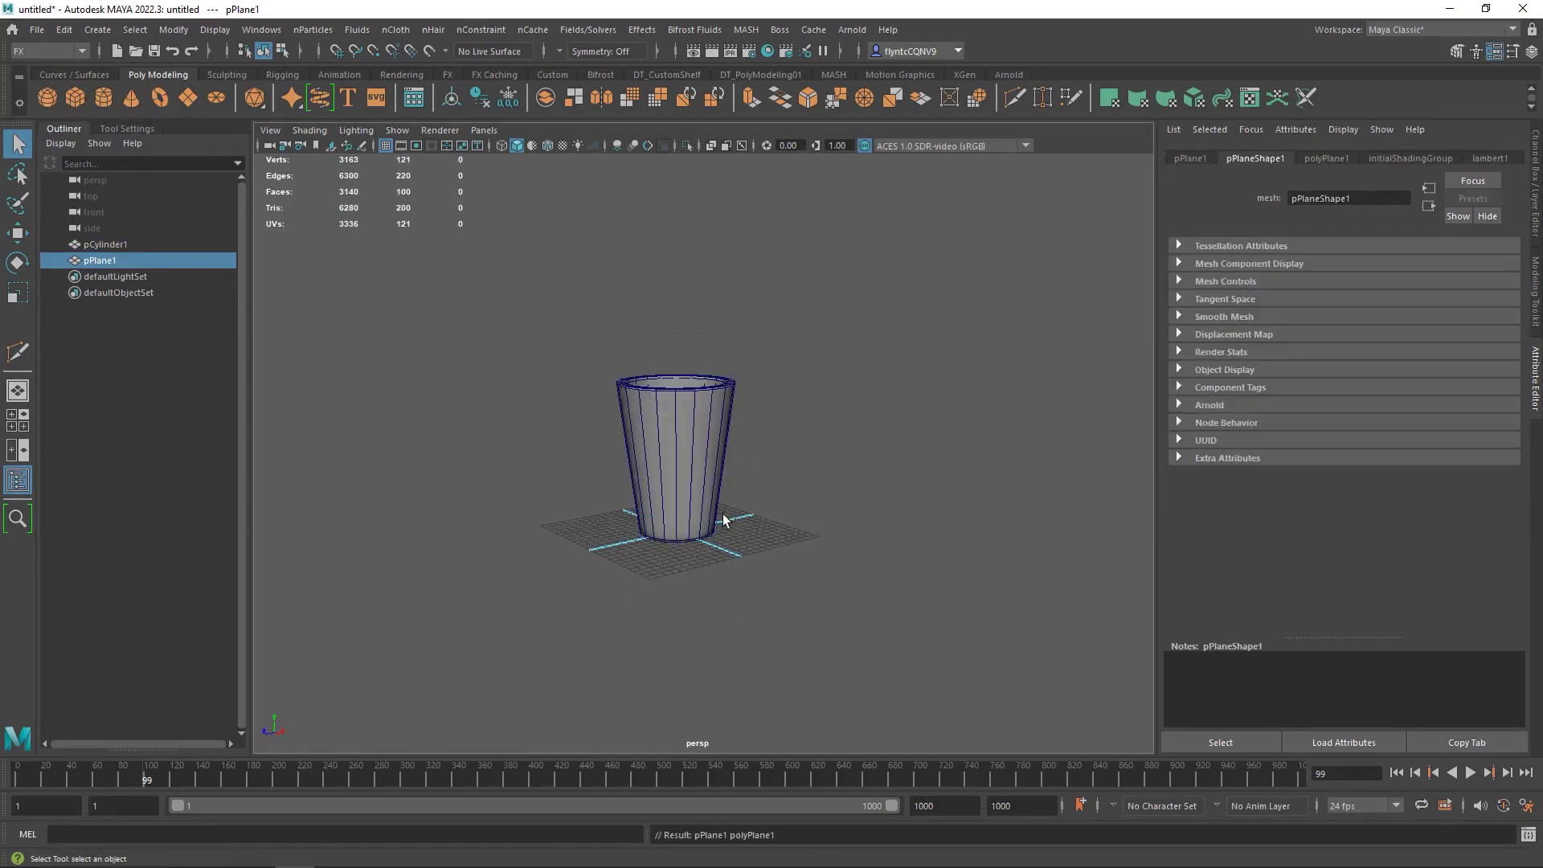
pyautogui.keyDown('alt'); pyautogui.moveTo(720, 540); pyautogui.dragTo(933, 679); pyautogui.keyUp('alt')
pyautogui.click(16, 293)
pyautogui.moveTo(632, 552); pyautogui.dragTo(1519, 483)
pyautogui.keyDown('alt'); pyautogui.moveTo(696, 513); pyautogui.dragTo(595, 565); pyautogui.keyUp('alt')
pyautogui.moveTo(716, 551); pyautogui.dragTo(713, 655)
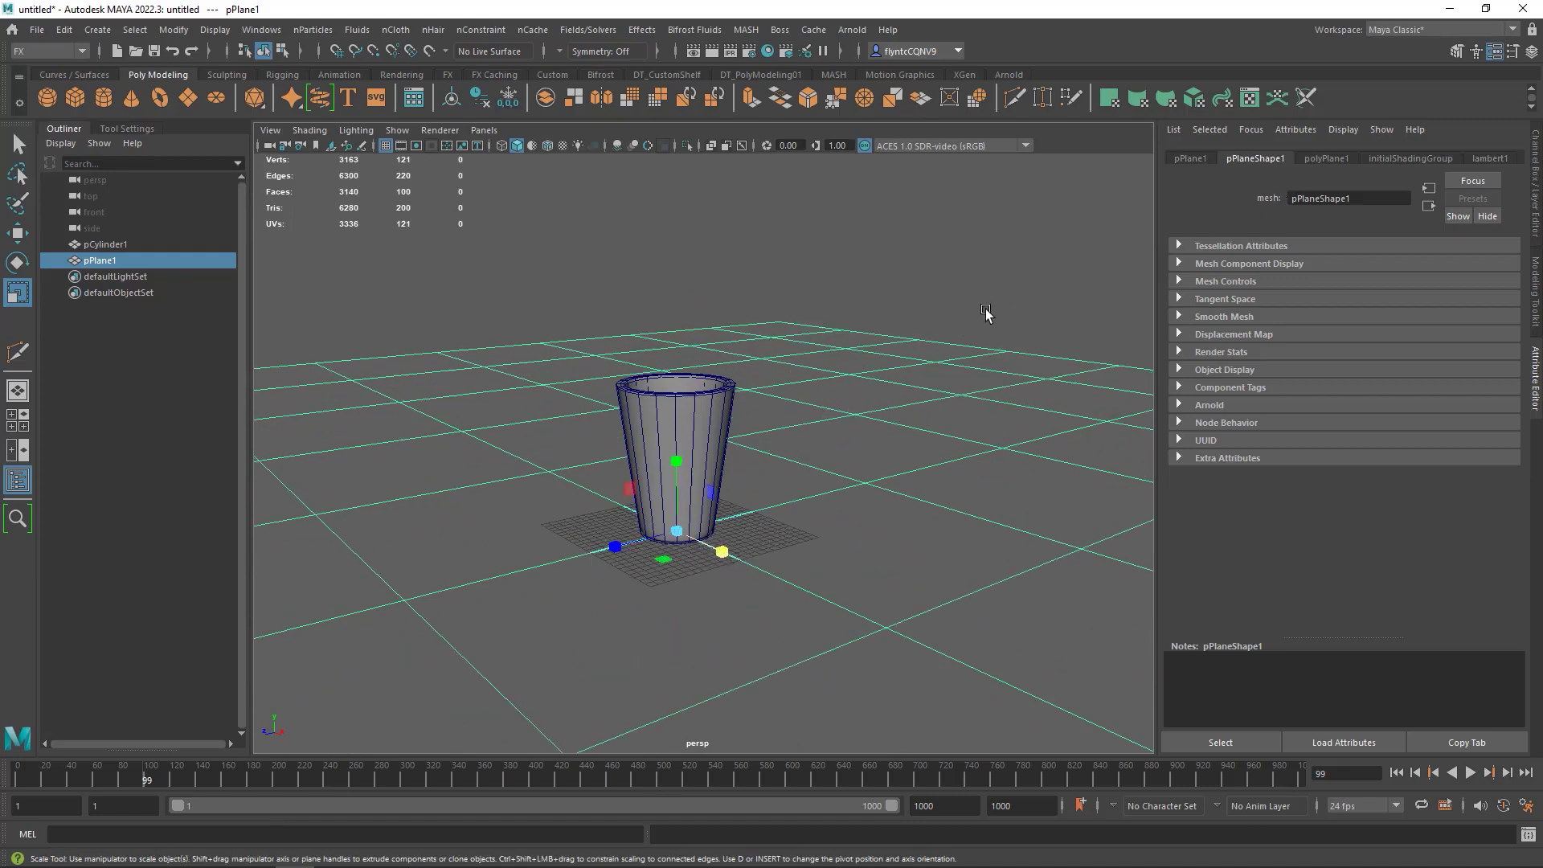
# Set the ground plane's Subdivisions Width and Subdivisions Height to 1.
pyautogui.click(1328, 159)
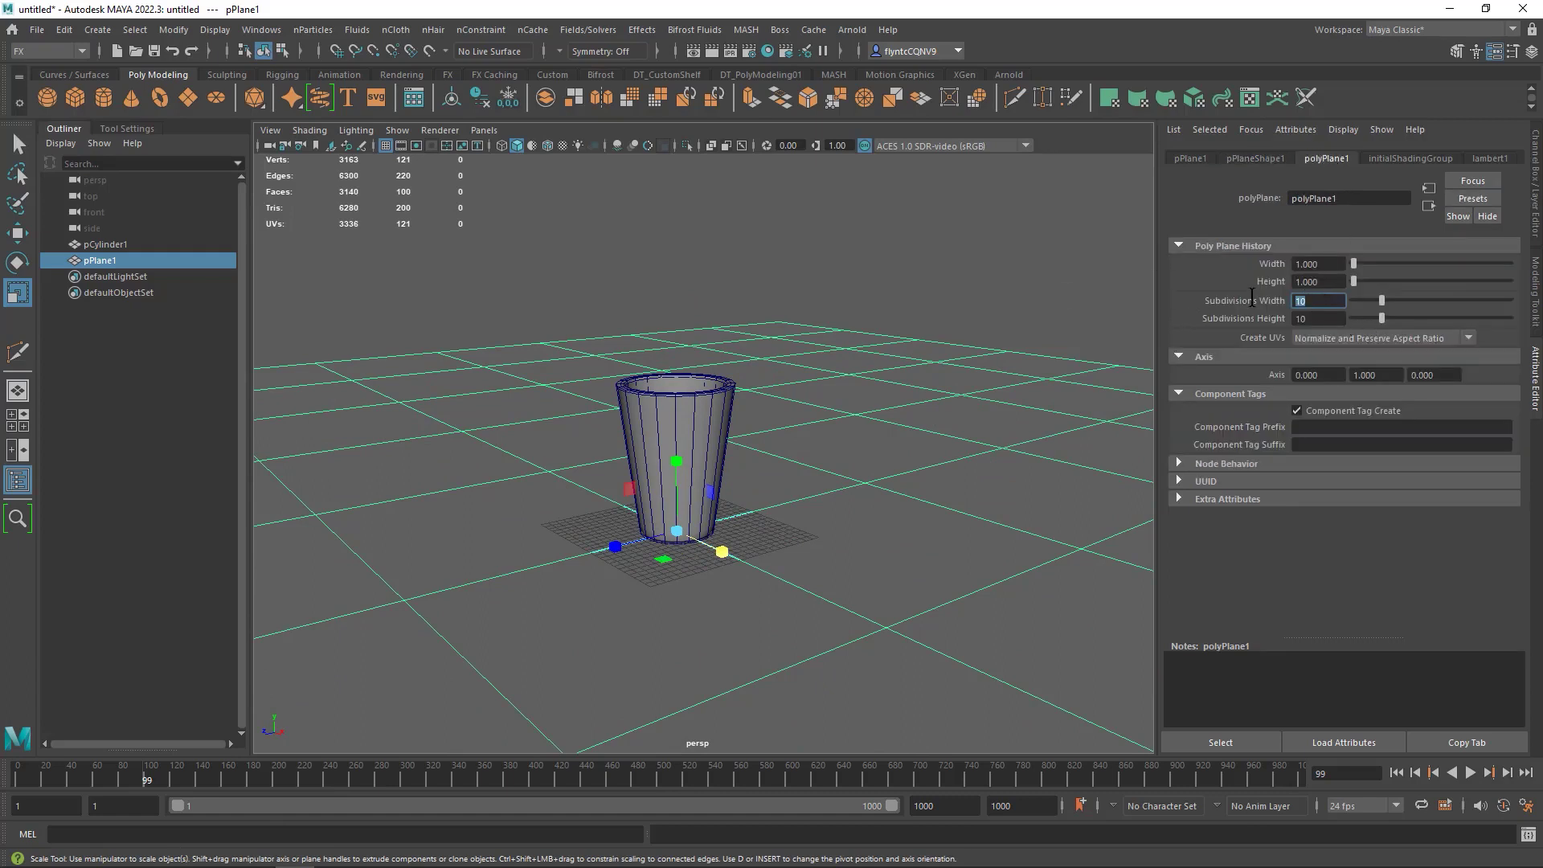
pyautogui.write('1')
pyautogui.press('Tab')
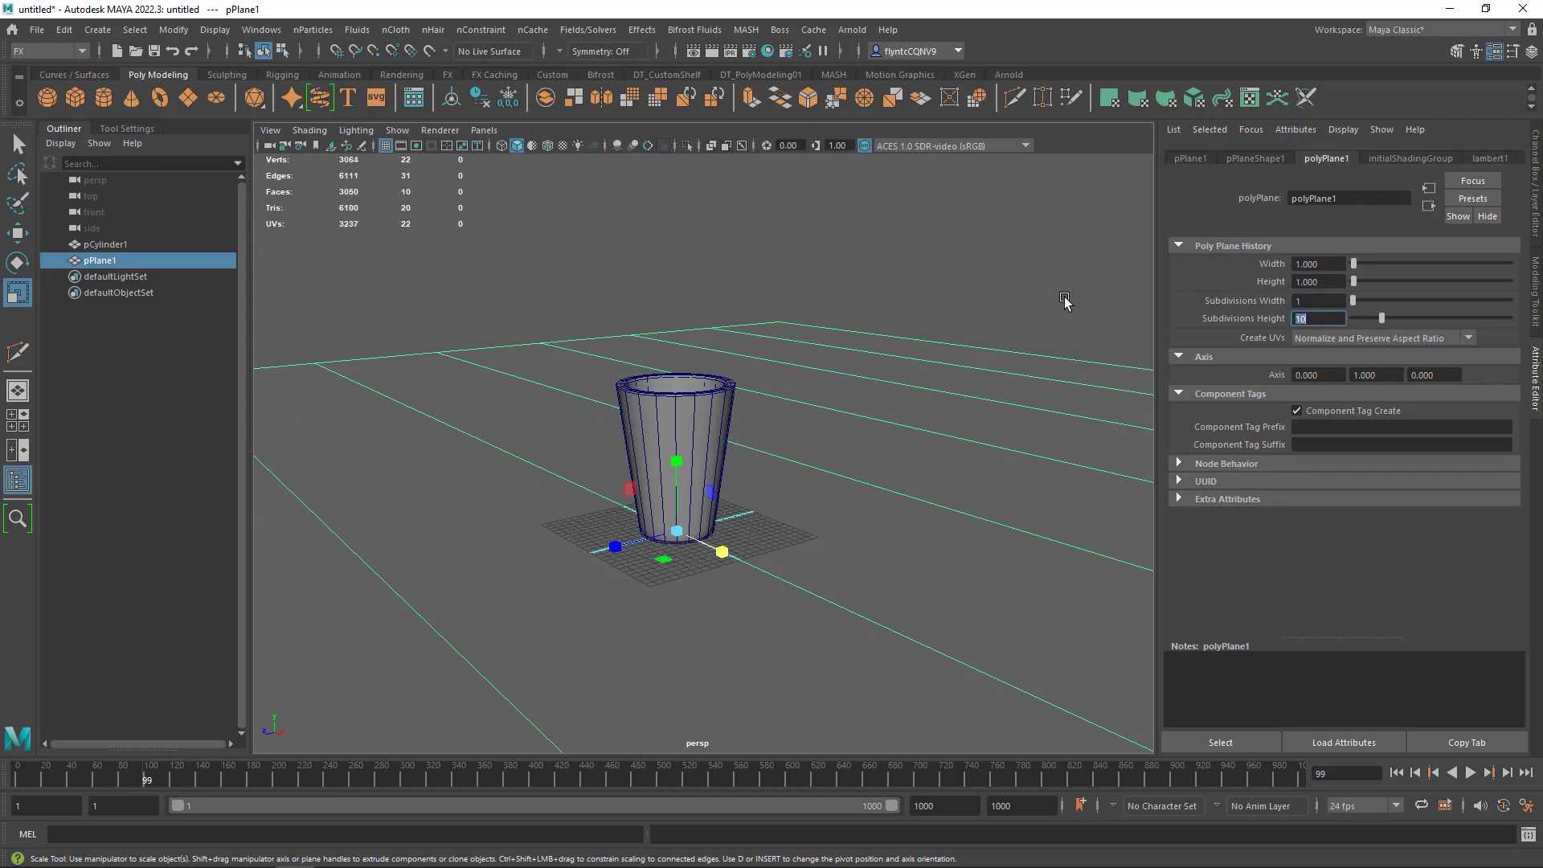
pyautogui.write('1')
pyautogui.press('Tab')
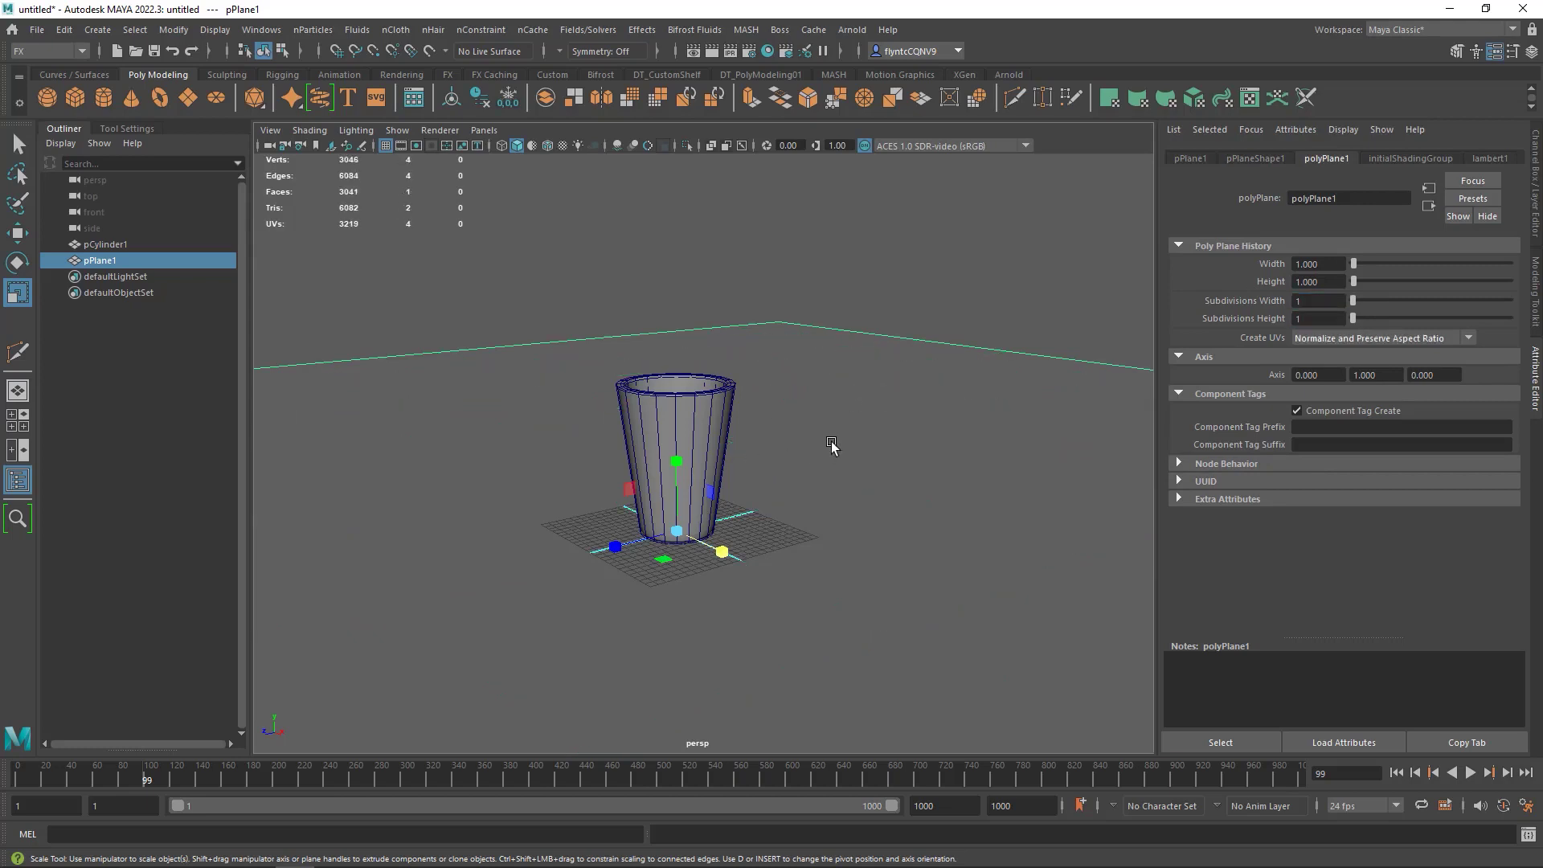
# Duplicate the cup and move the copy above and beside the original, to about Translate Y 31.9 and Translate Z 24.5.
pyautogui.keyDown('alt'); pyautogui.moveTo(830, 441); pyautogui.dragTo(723, 450); pyautogui.keyUp('alt')
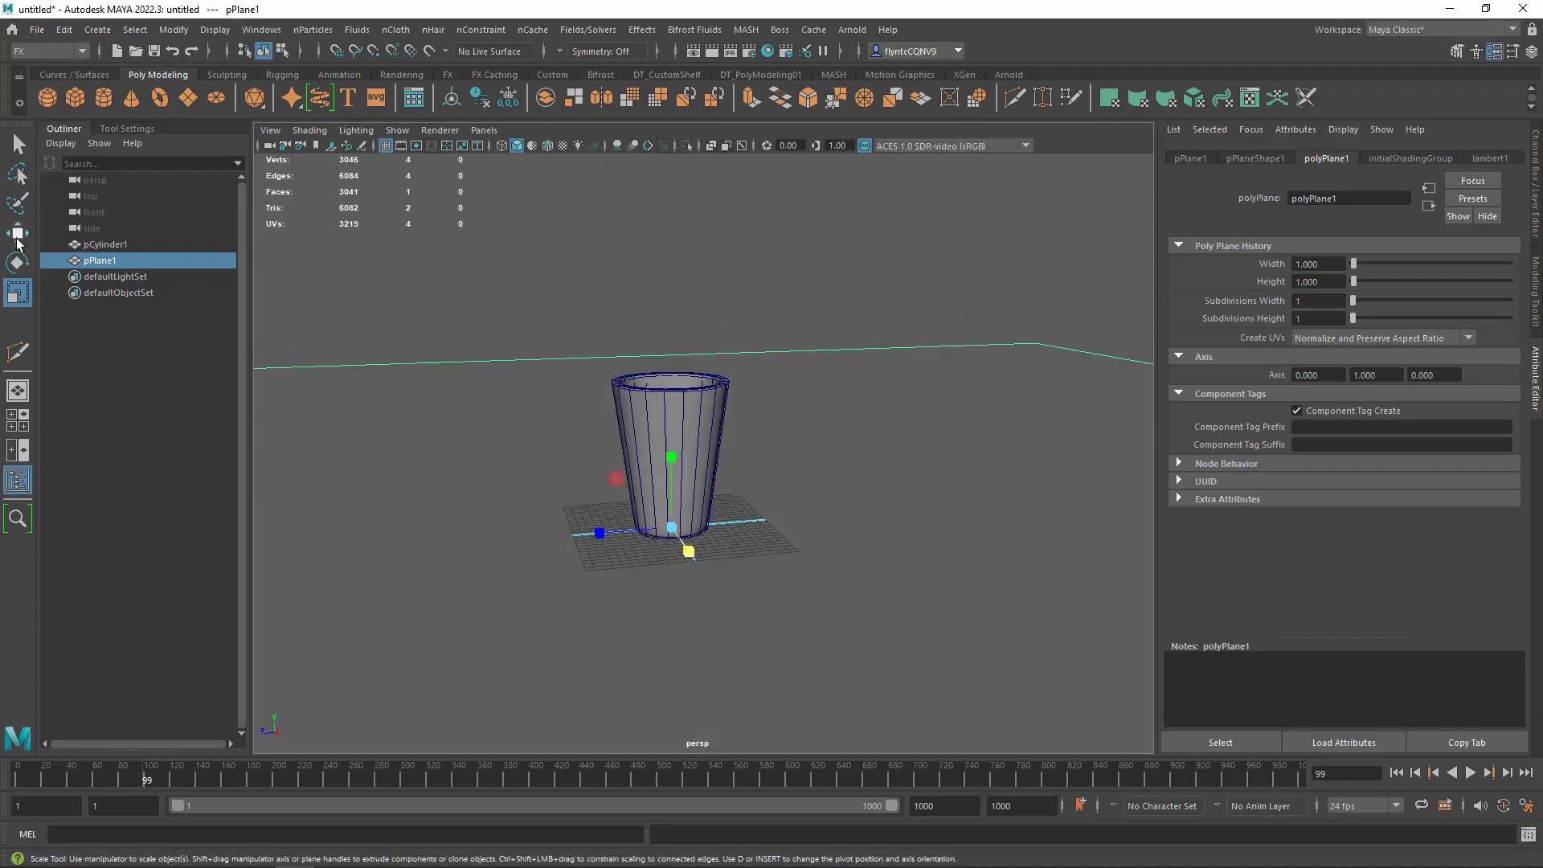
pyautogui.click(18, 233)
pyautogui.keyDown('alt'); pyautogui.moveTo(555, 462); pyautogui.dragTo(699, 517); pyautogui.keyUp('alt')
pyautogui.scroll(1, 707, 502)
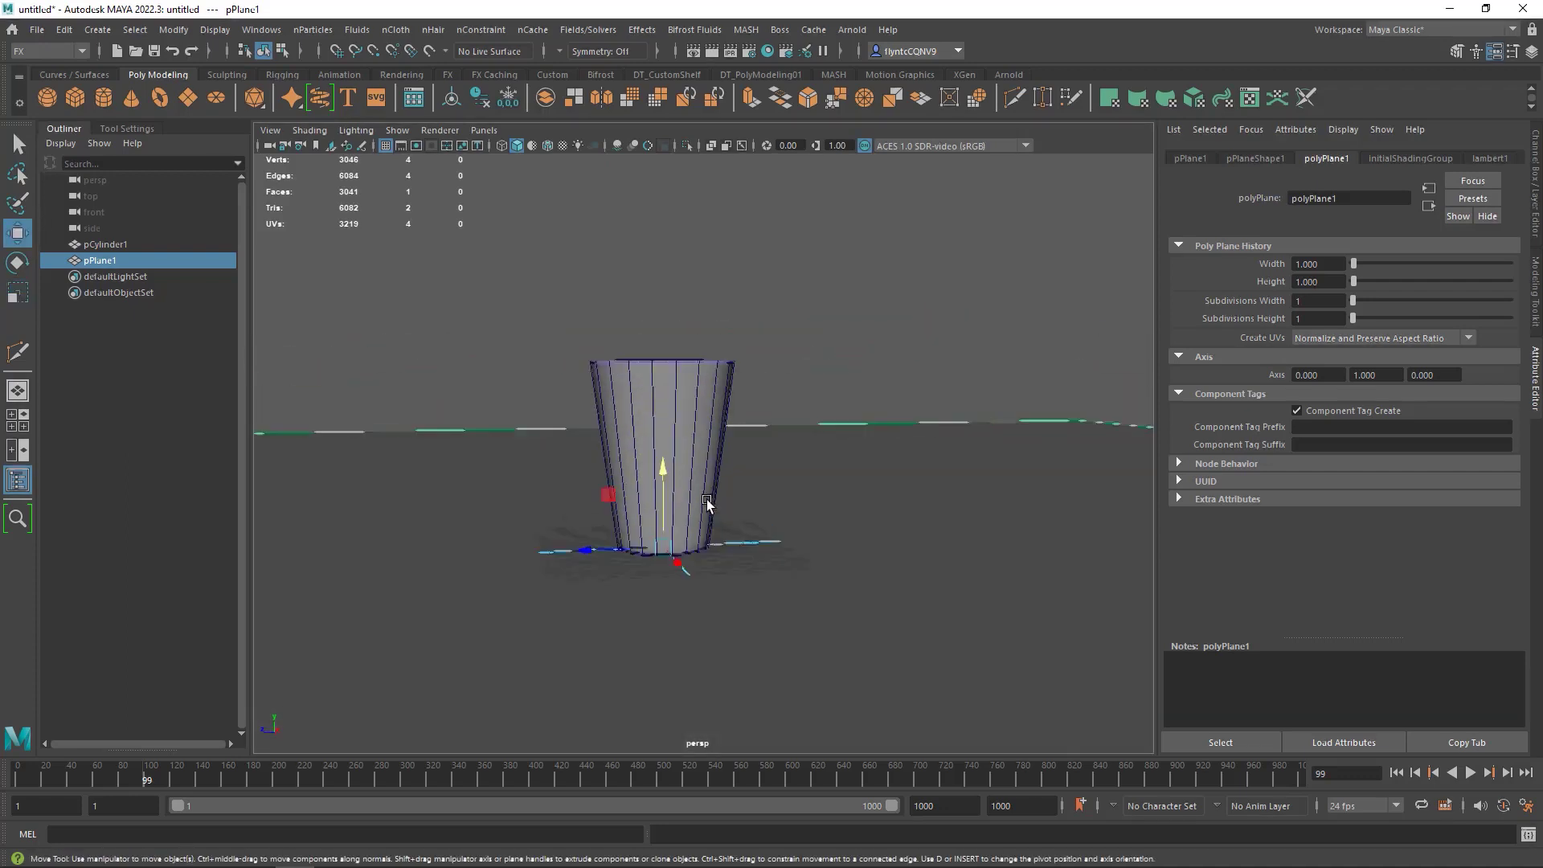
pyautogui.click(677, 407)
pyautogui.scroll(-2, 626, 468)
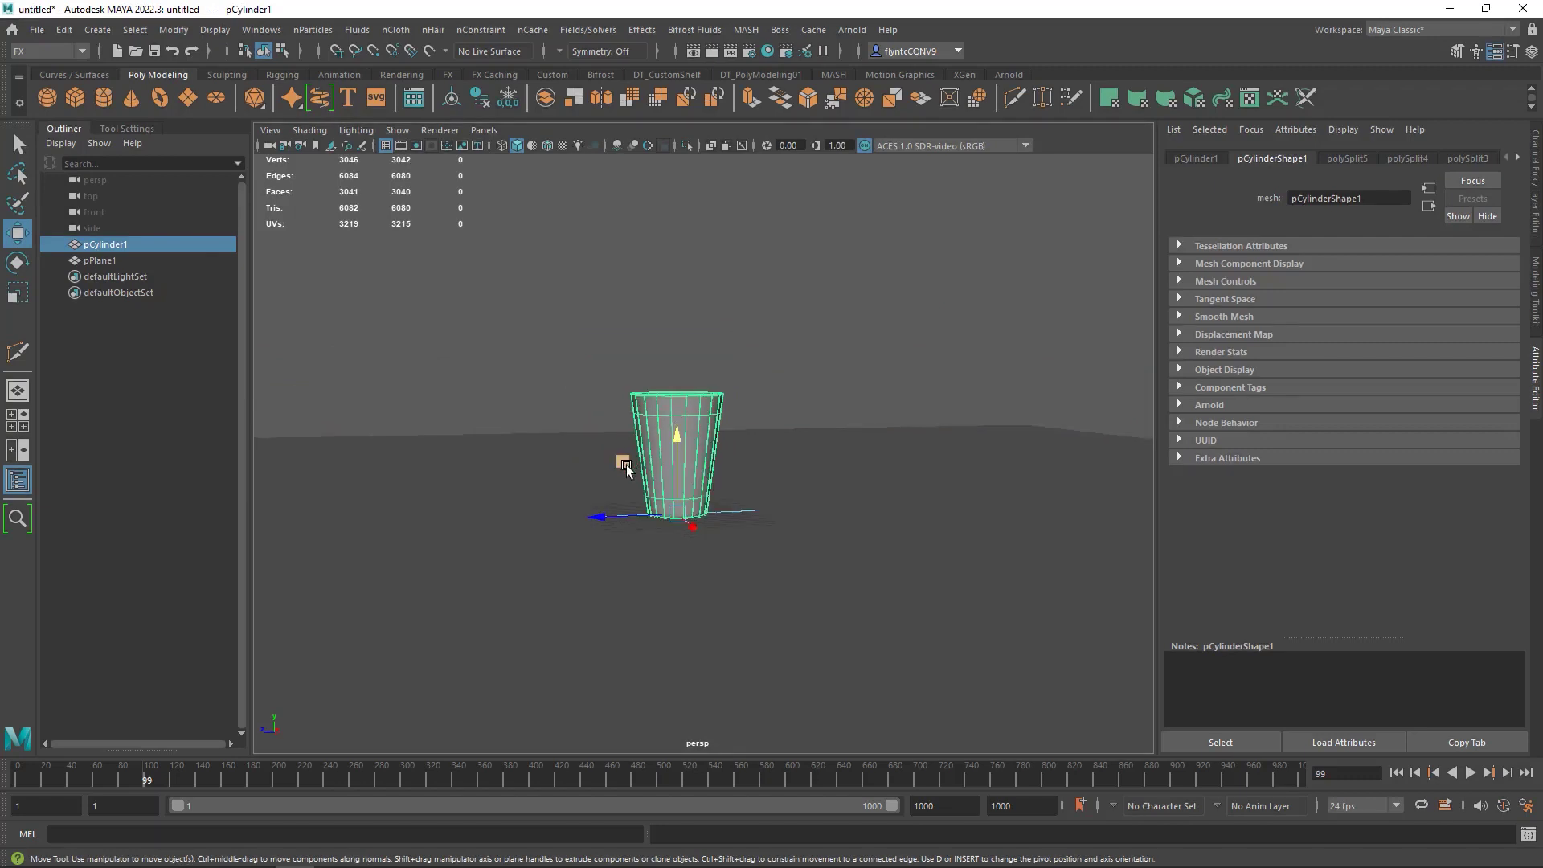
pyautogui.moveTo(623, 466)
pyautogui.keyDown('shift'); pyautogui.mouseDown()
pyautogui.moveTo(536, 358)
pyautogui.moveTo(451, 305)
pyautogui.mouseUp(); pyautogui.keyUp('shift')
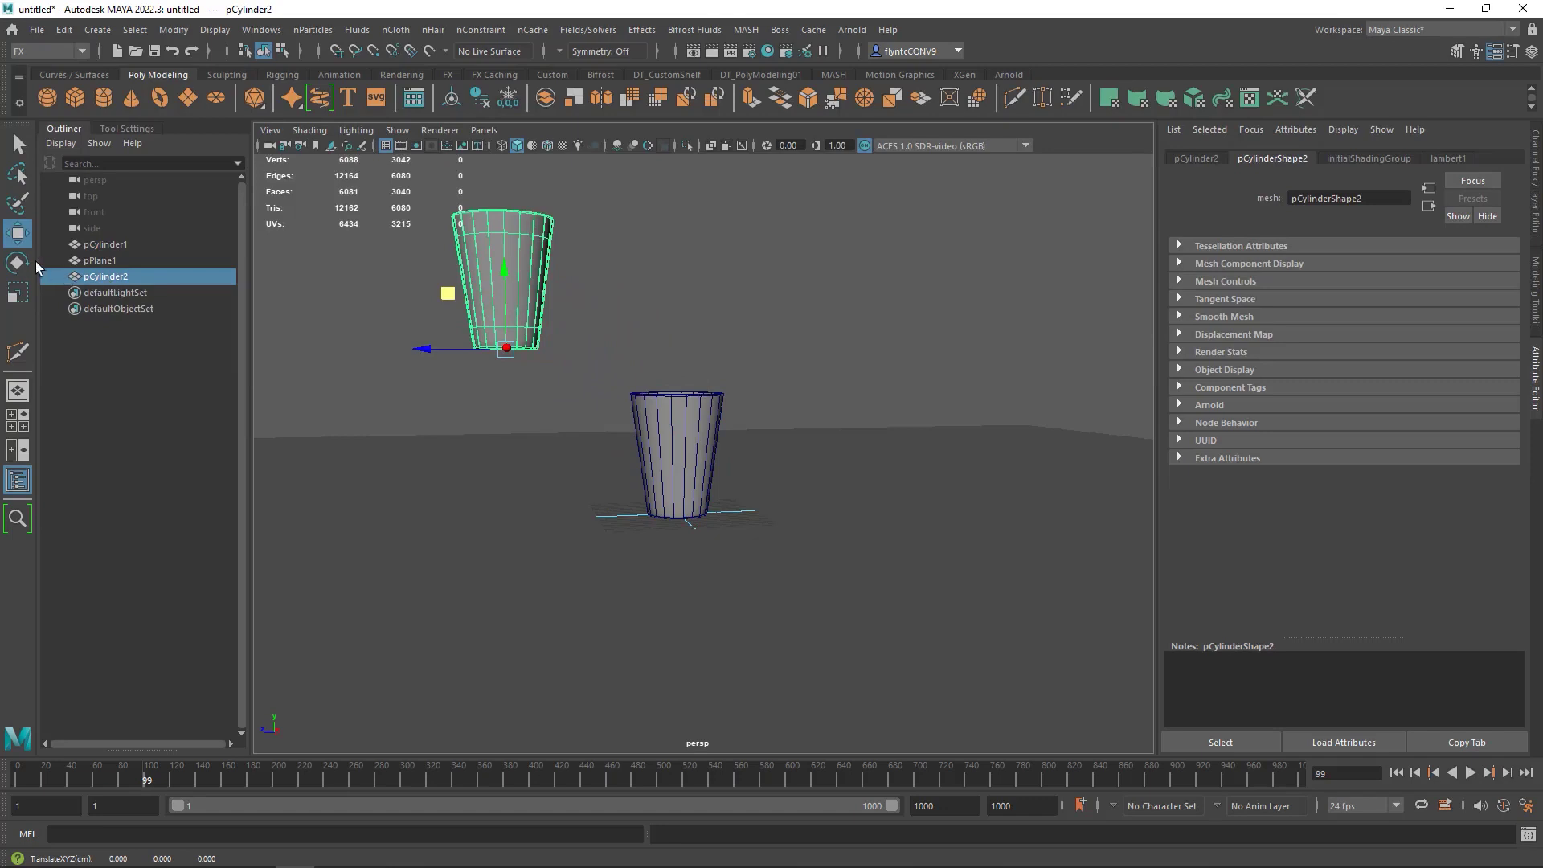
# Return the timeline to frame 1 and show the duplicate cup's transform channels.
pyautogui.click(16, 264)
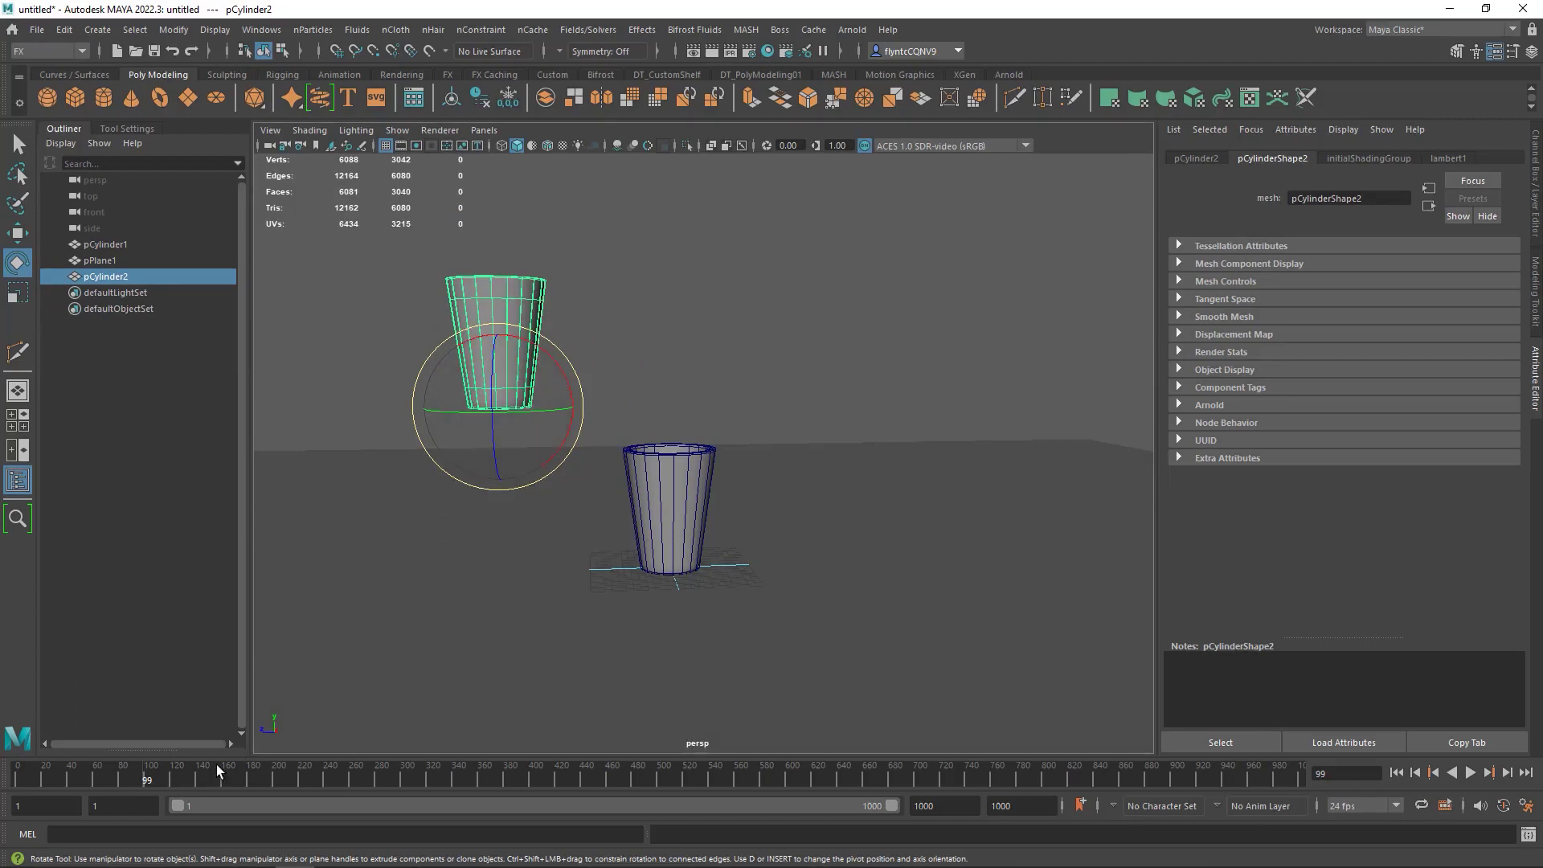
pyautogui.moveTo(159, 779); pyautogui.dragTo(120, 781)
pyautogui.moveTo(21, 792); pyautogui.dragTo(10, 780)
pyautogui.hotkey('alt', 'v')
pyautogui.click(21, 784)
pyautogui.click(1534, 182)
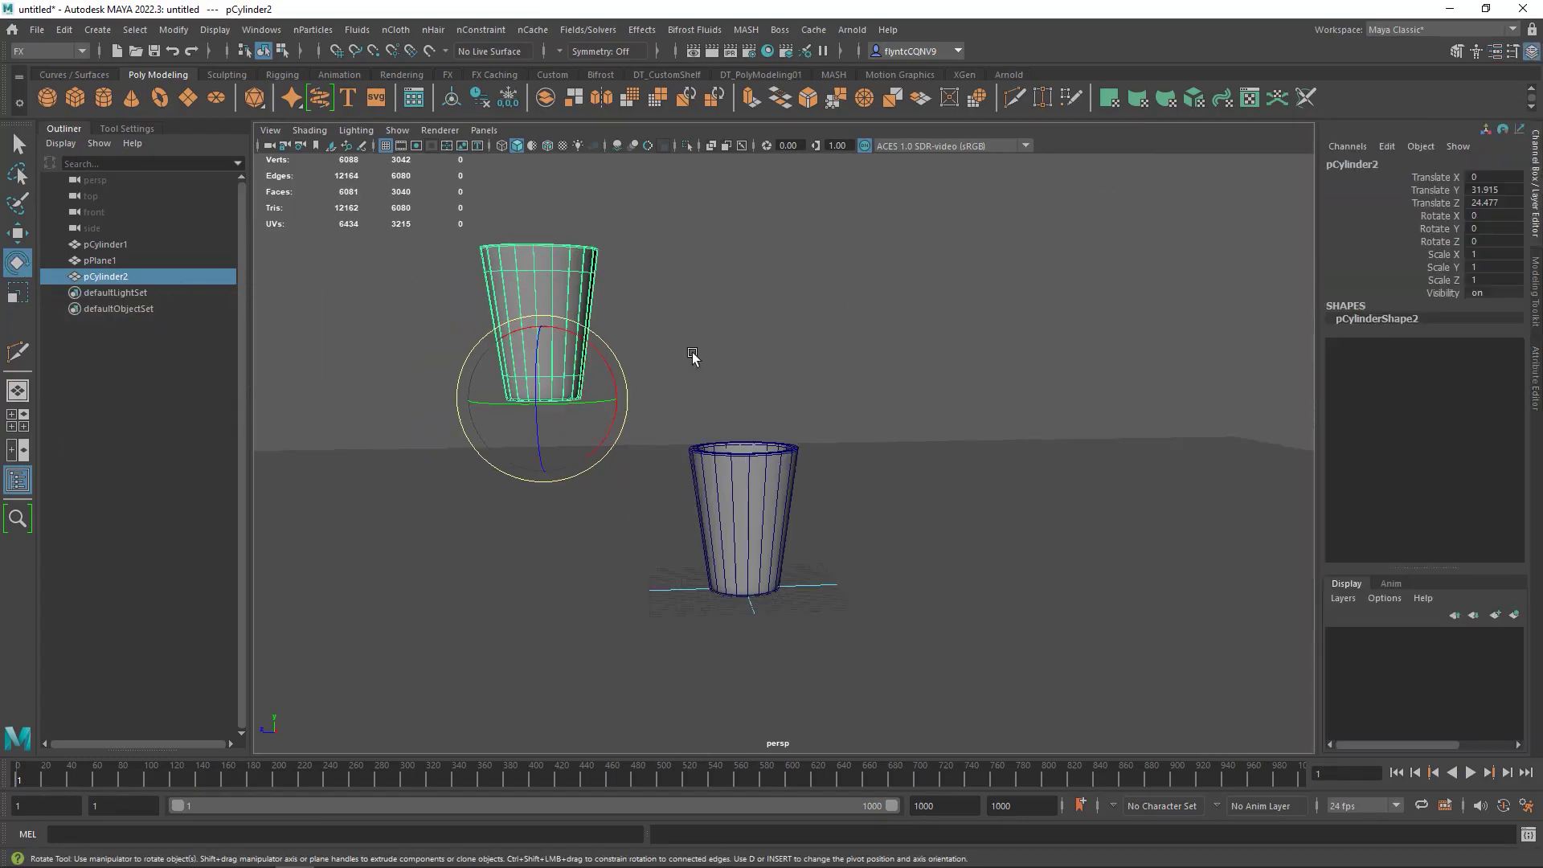
# Tilt the duplicate cup to Rotate X -75 as a pouring test and move it to Translate Y 39.646, Translate Z 29.864.
pyautogui.click(653, 379)
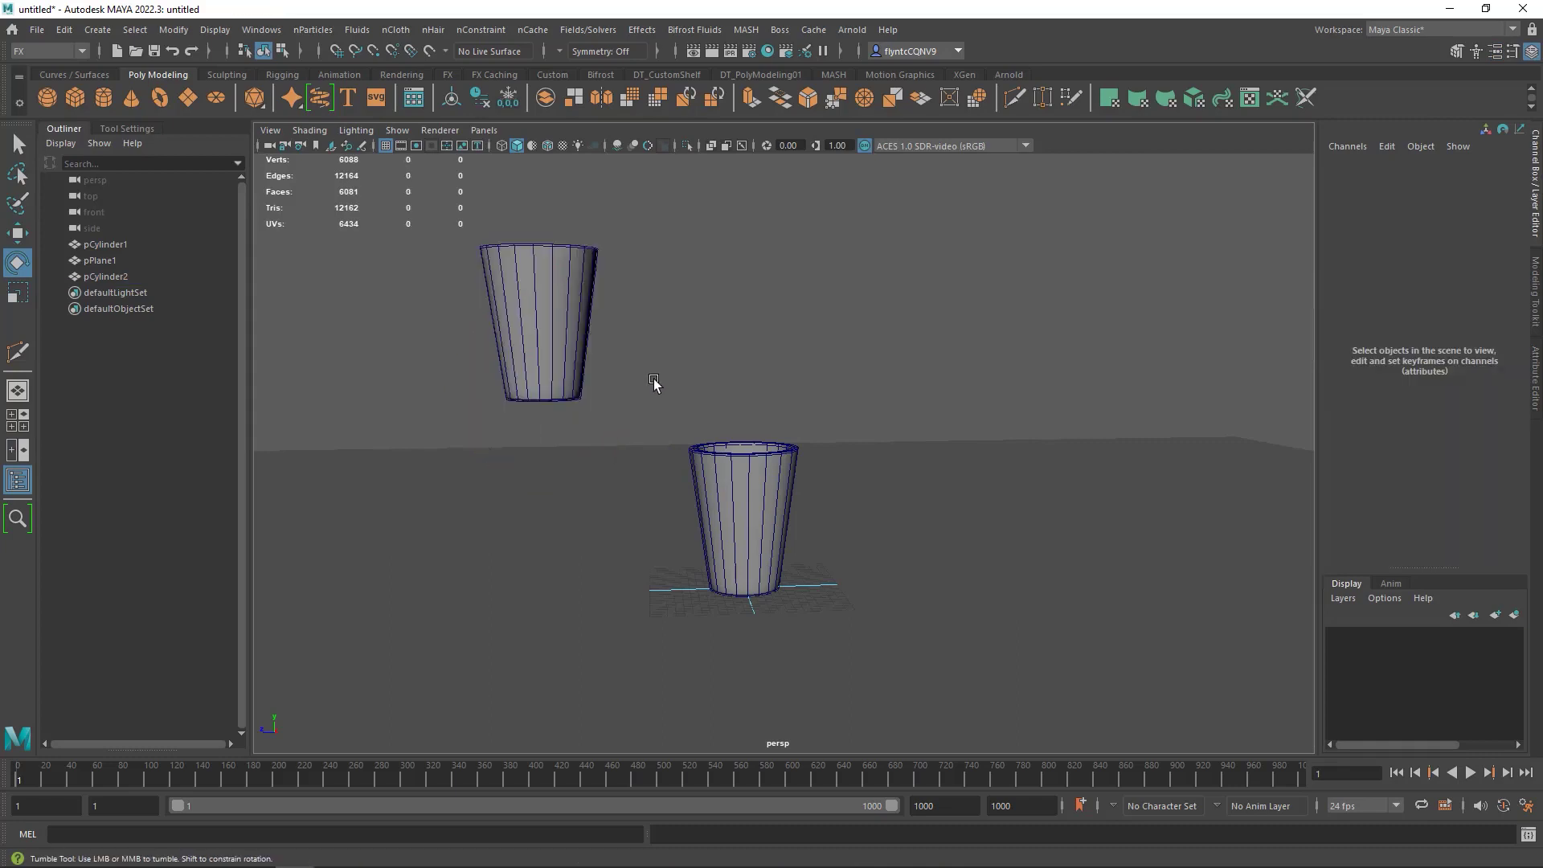
pyautogui.click(572, 340)
pyautogui.moveTo(604, 353); pyautogui.dragTo(651, 438)
pyautogui.click(18, 233)
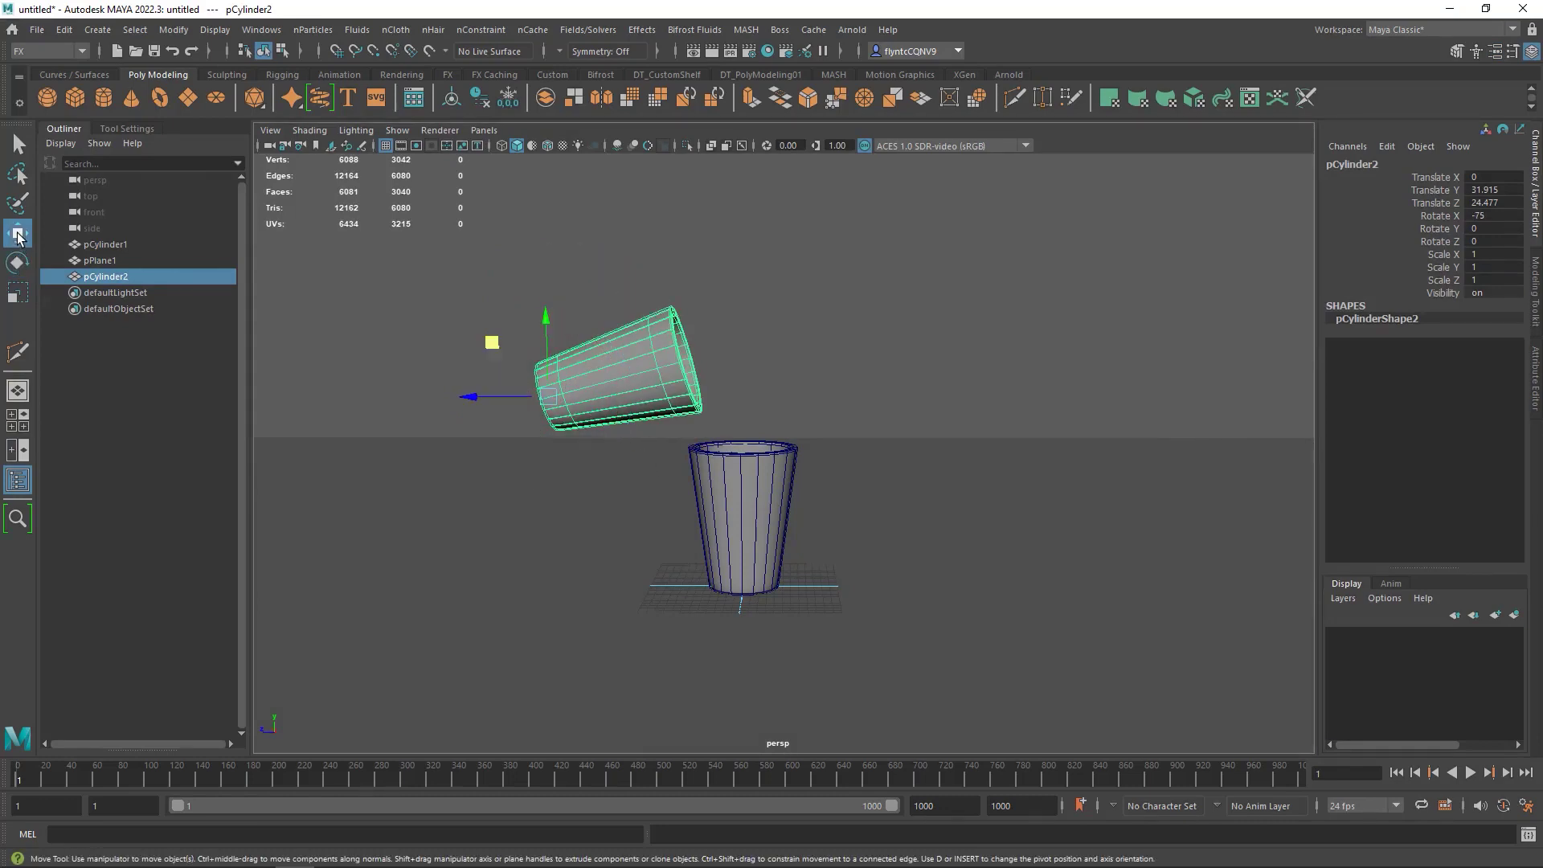
pyautogui.moveTo(487, 340); pyautogui.dragTo(450, 282, button='middle')
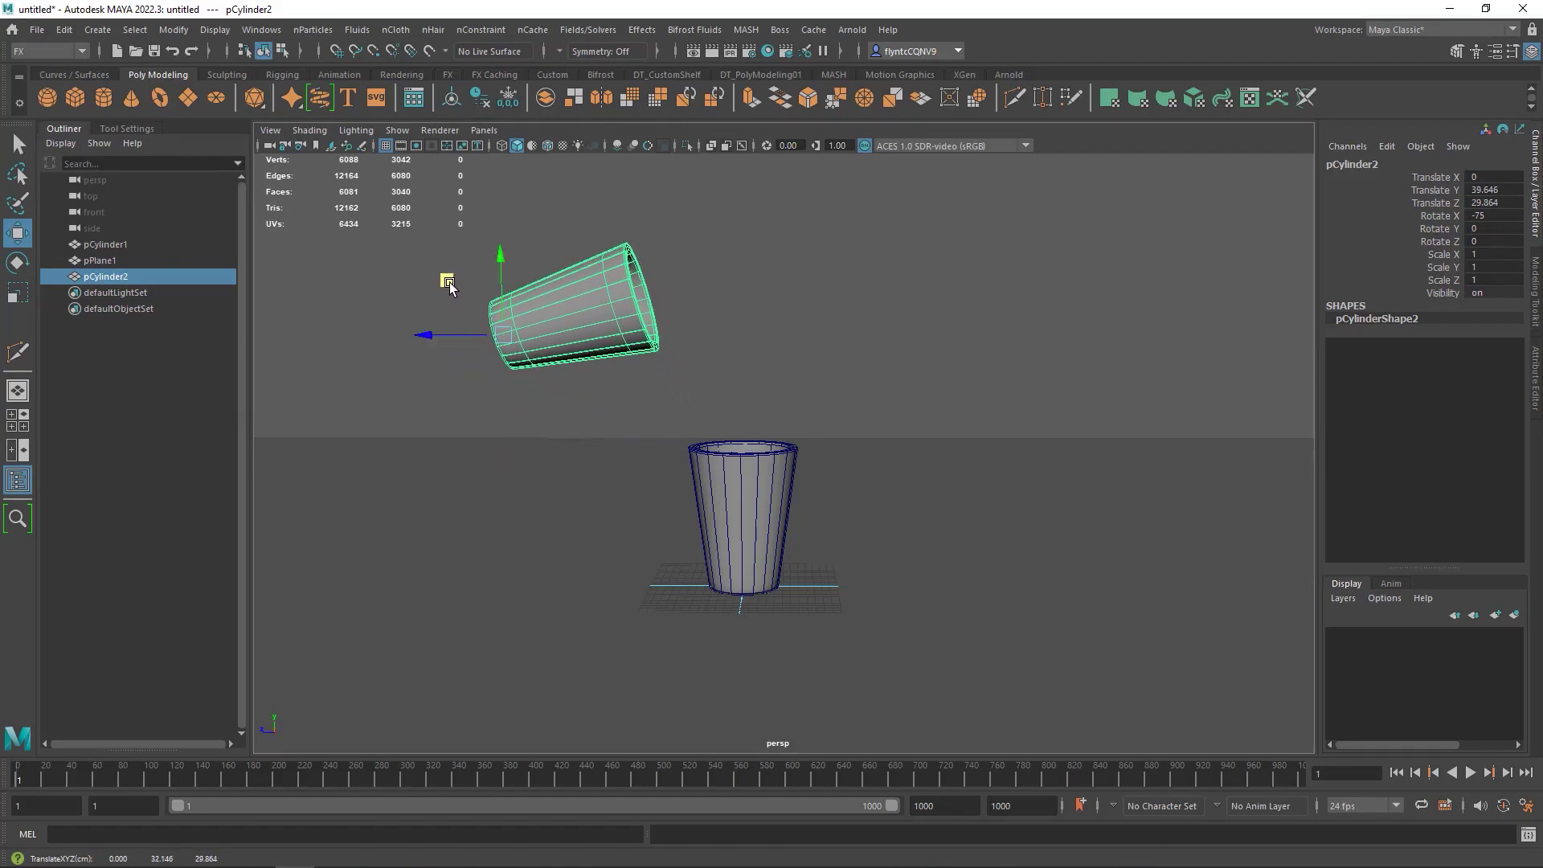
# Test the pouring tilt, rotate the upper cup back to Rotate X 0 and key Rotate X at frame 1.
pyautogui.click(18, 262)
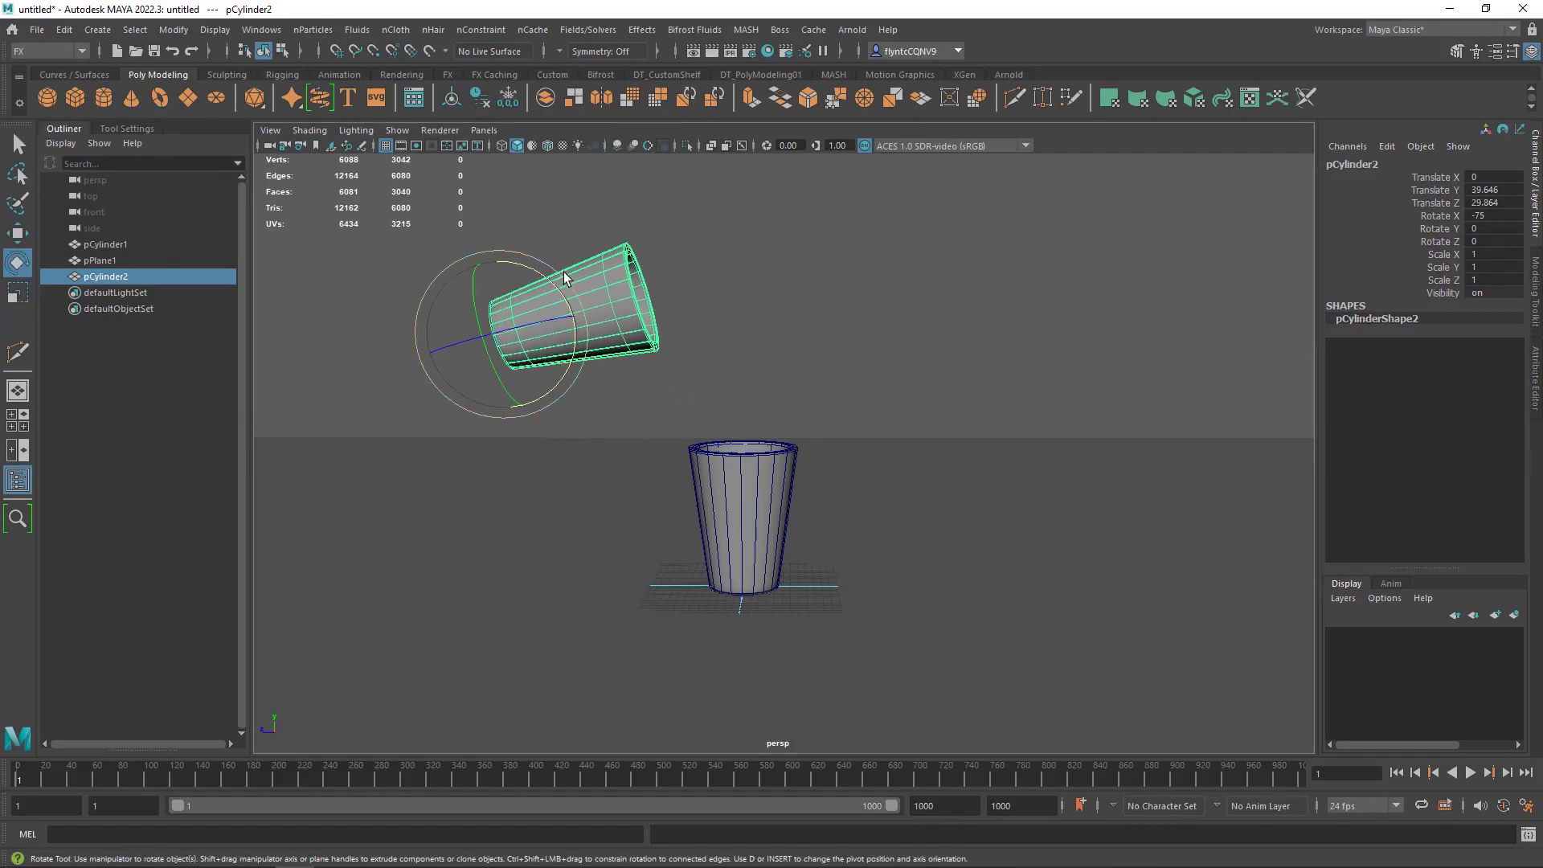
pyautogui.moveTo(551, 282); pyautogui.dragTo(476, 238)
pyautogui.moveTo(548, 282)
pyautogui.mouseDown()
pyautogui.moveTo(561, 331)
pyautogui.moveTo(547, 296)
pyautogui.mouseUp()
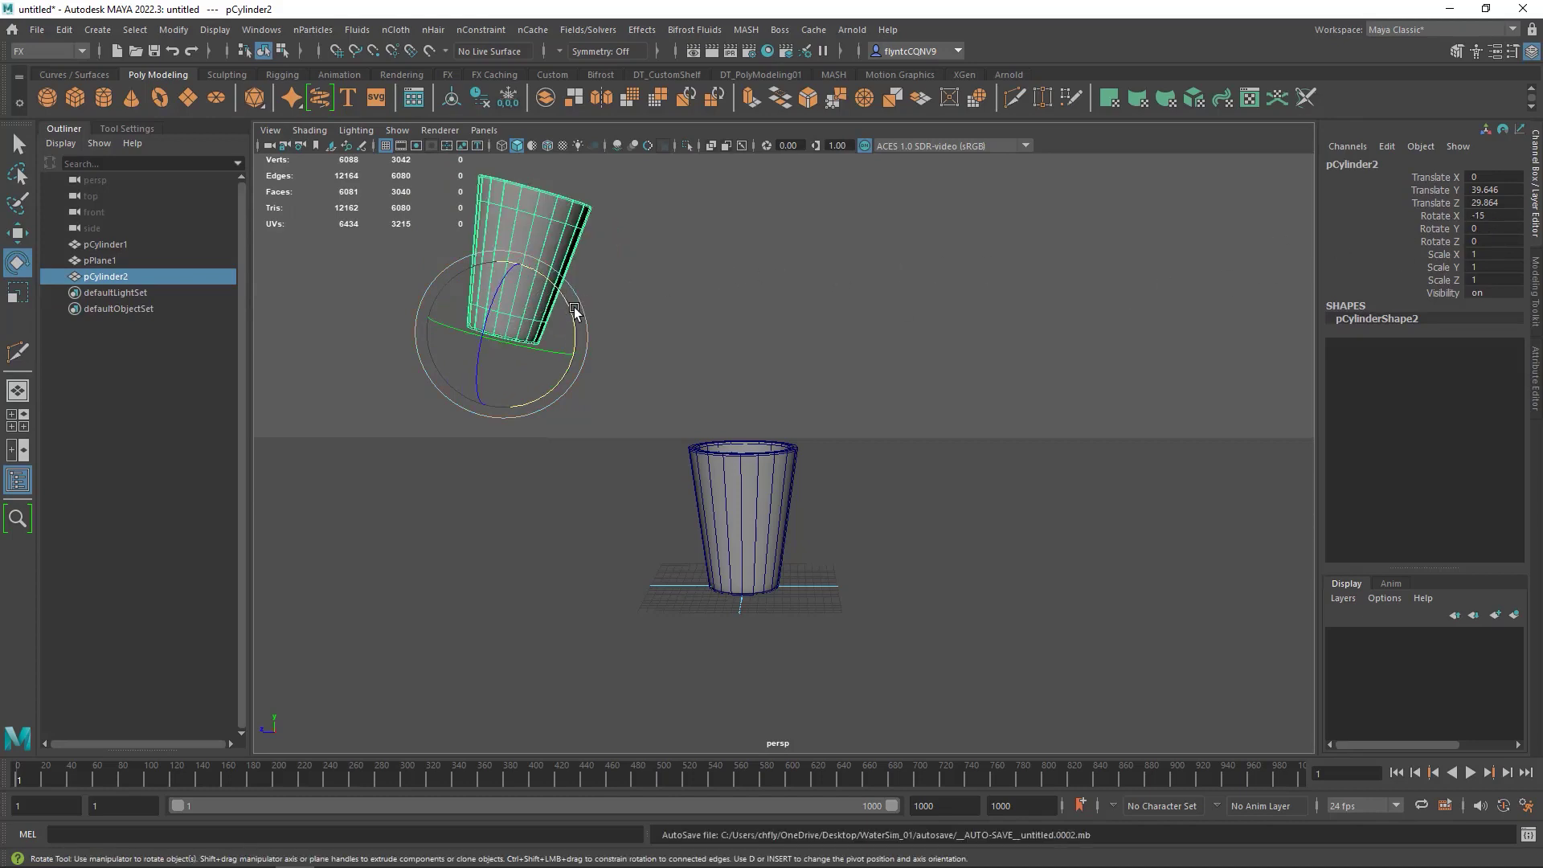
pyautogui.moveTo(574, 312); pyautogui.dragTo(562, 303)
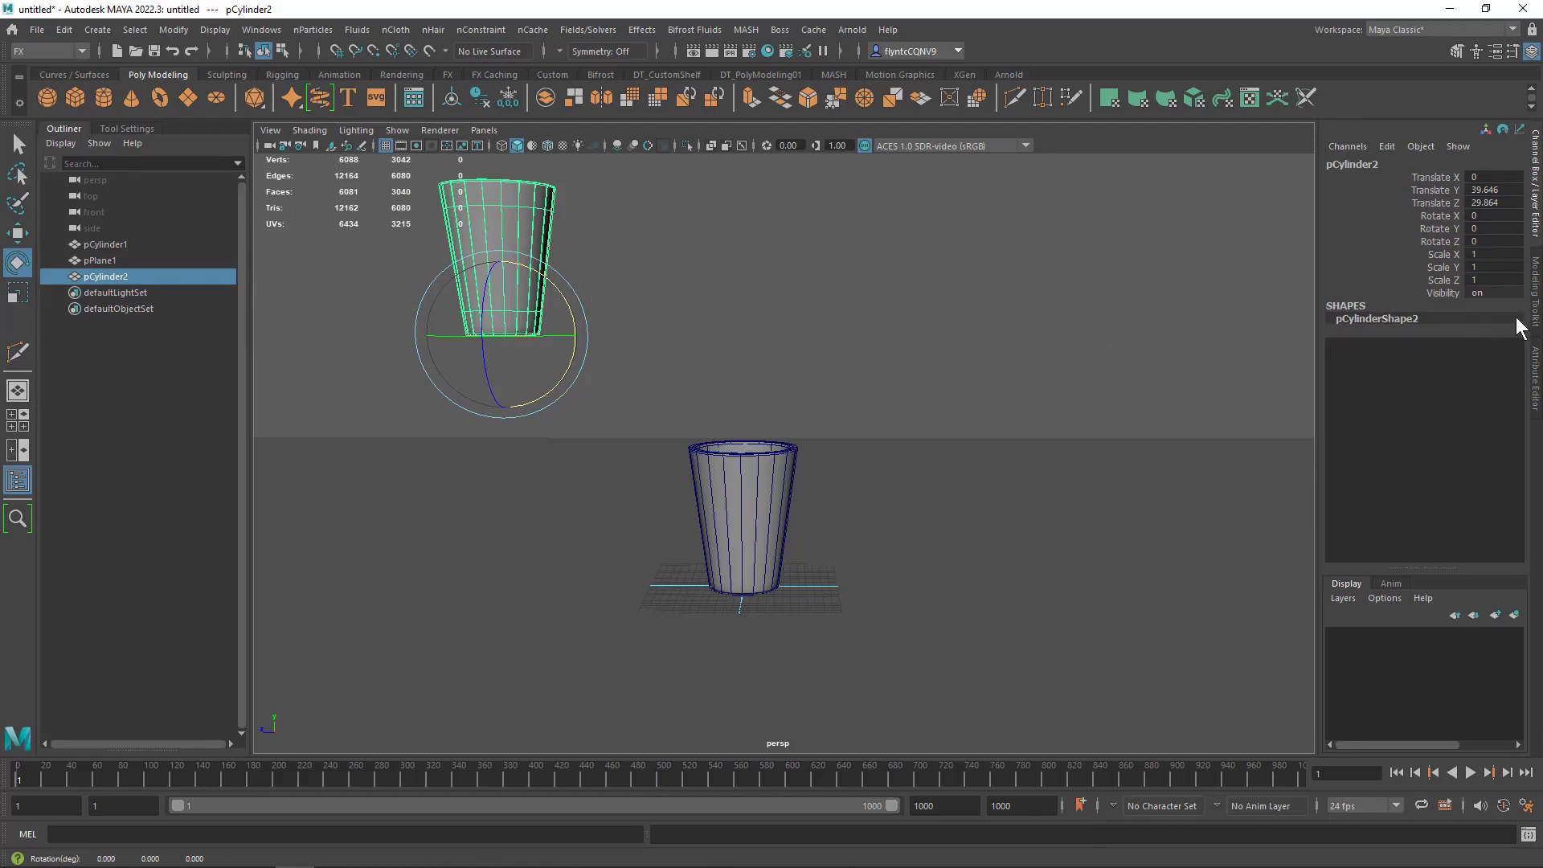
pyautogui.rightClick(1453, 215)
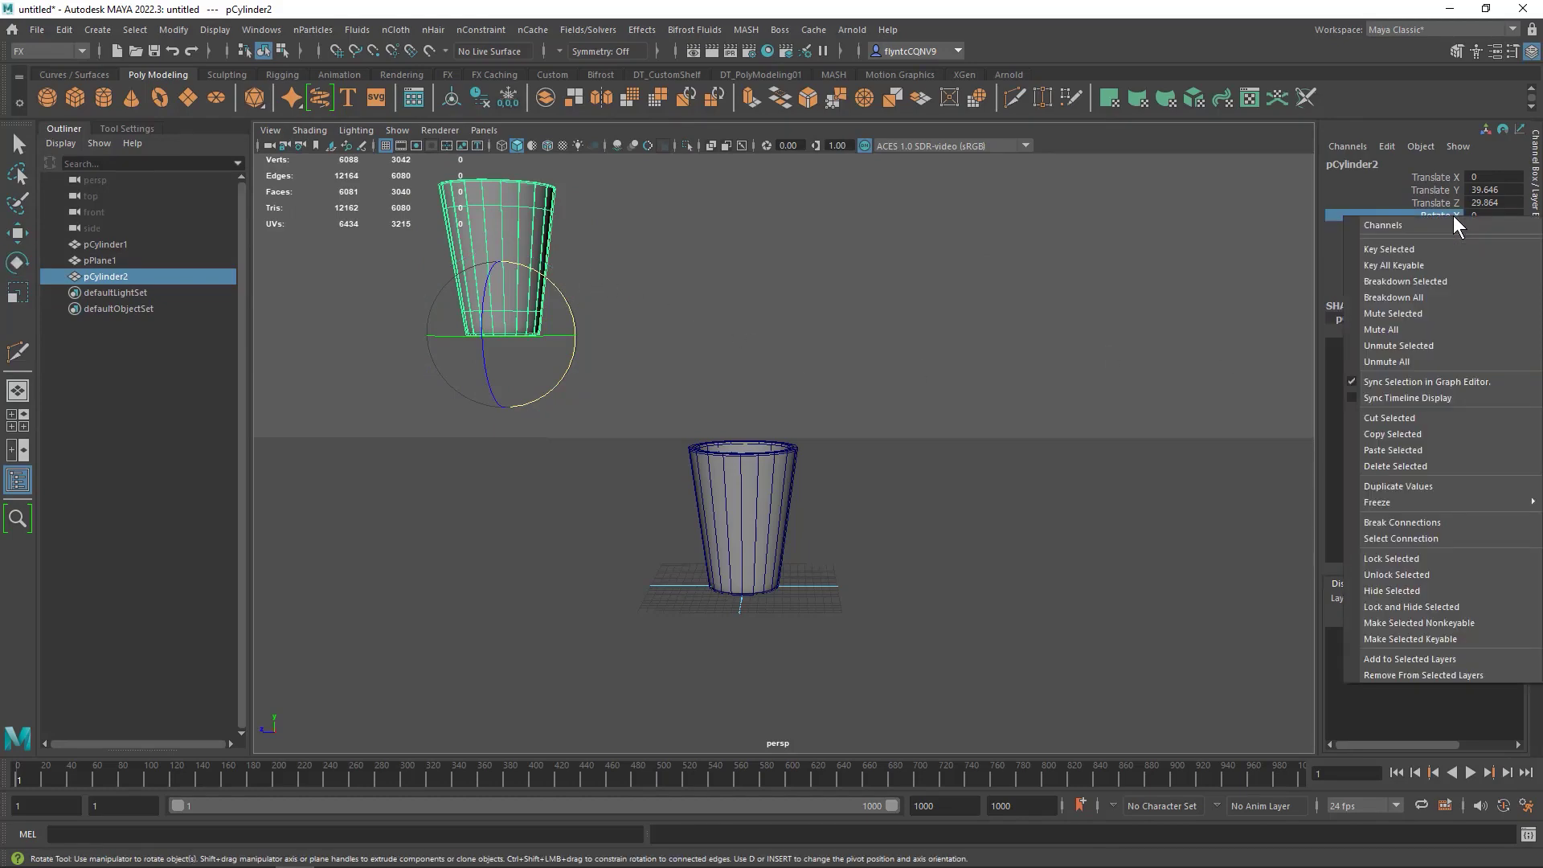
pyautogui.click(1428, 251)
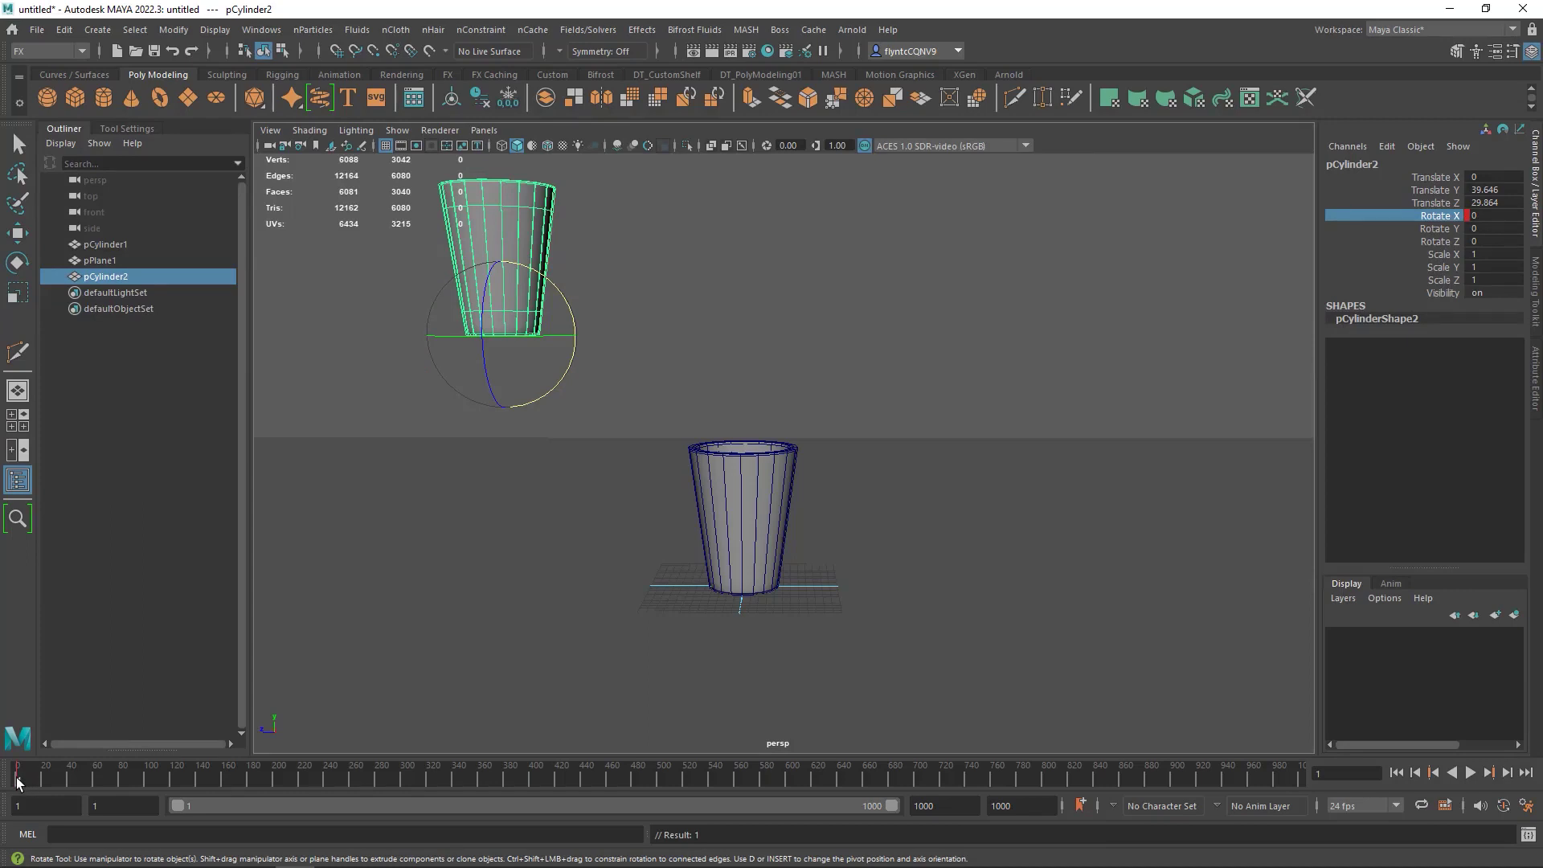
# Judge the timing by playback, key the upper cup's Rotate X at -89.758 on frame 138, and scrub back to frame 1.
pyautogui.hotkey('alt', 'v')
pyautogui.moveTo(225, 782); pyautogui.dragTo(21, 782)
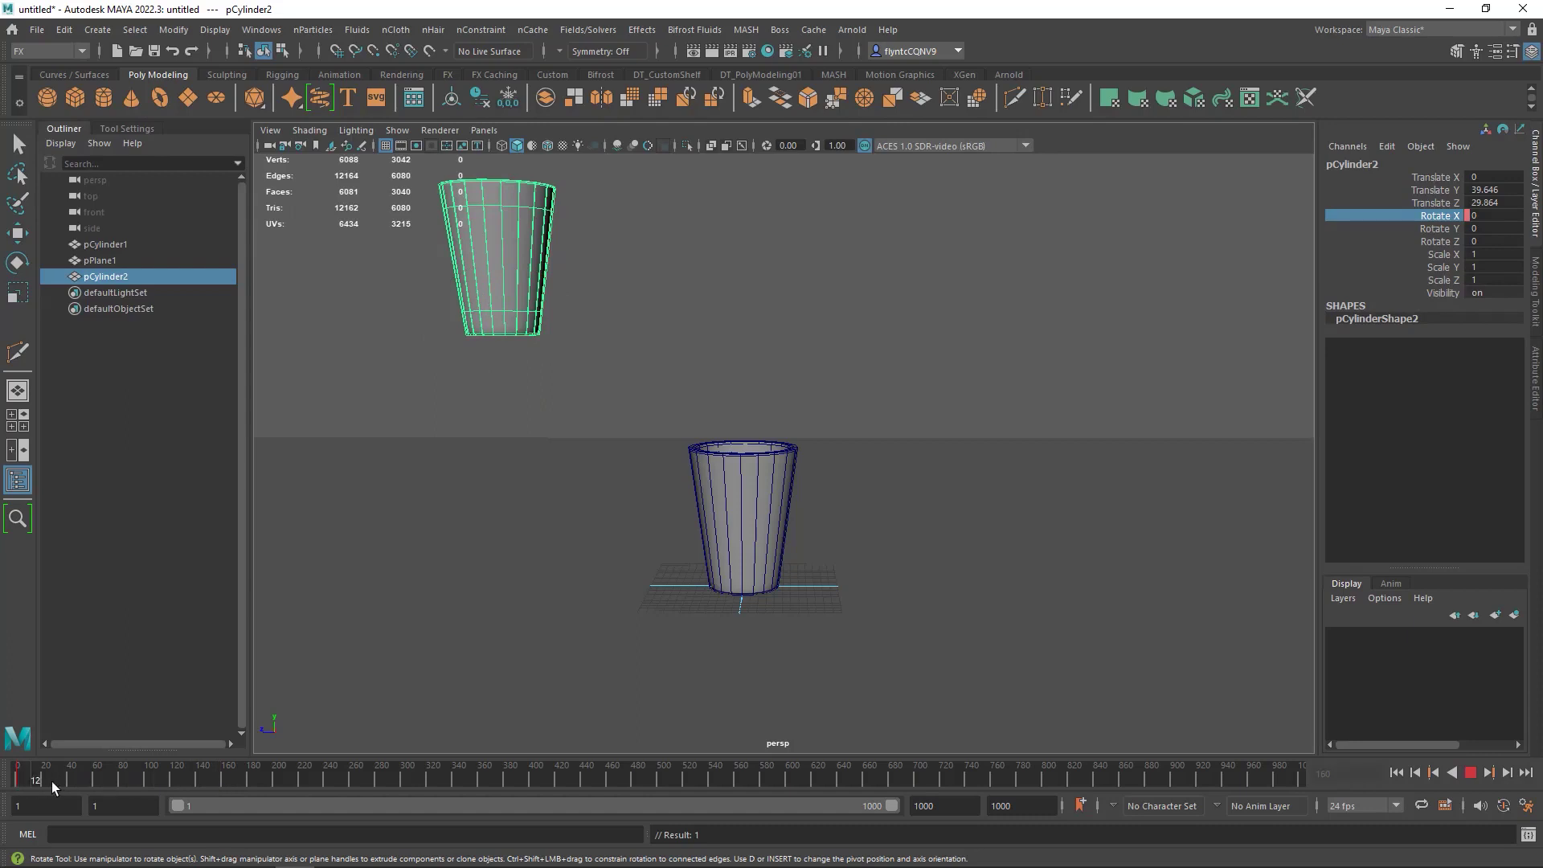
pyautogui.click(18, 784)
pyautogui.hotkey('alt', 'v')
pyautogui.click(192, 783)
pyautogui.moveTo(565, 315); pyautogui.dragTo(568, 406)
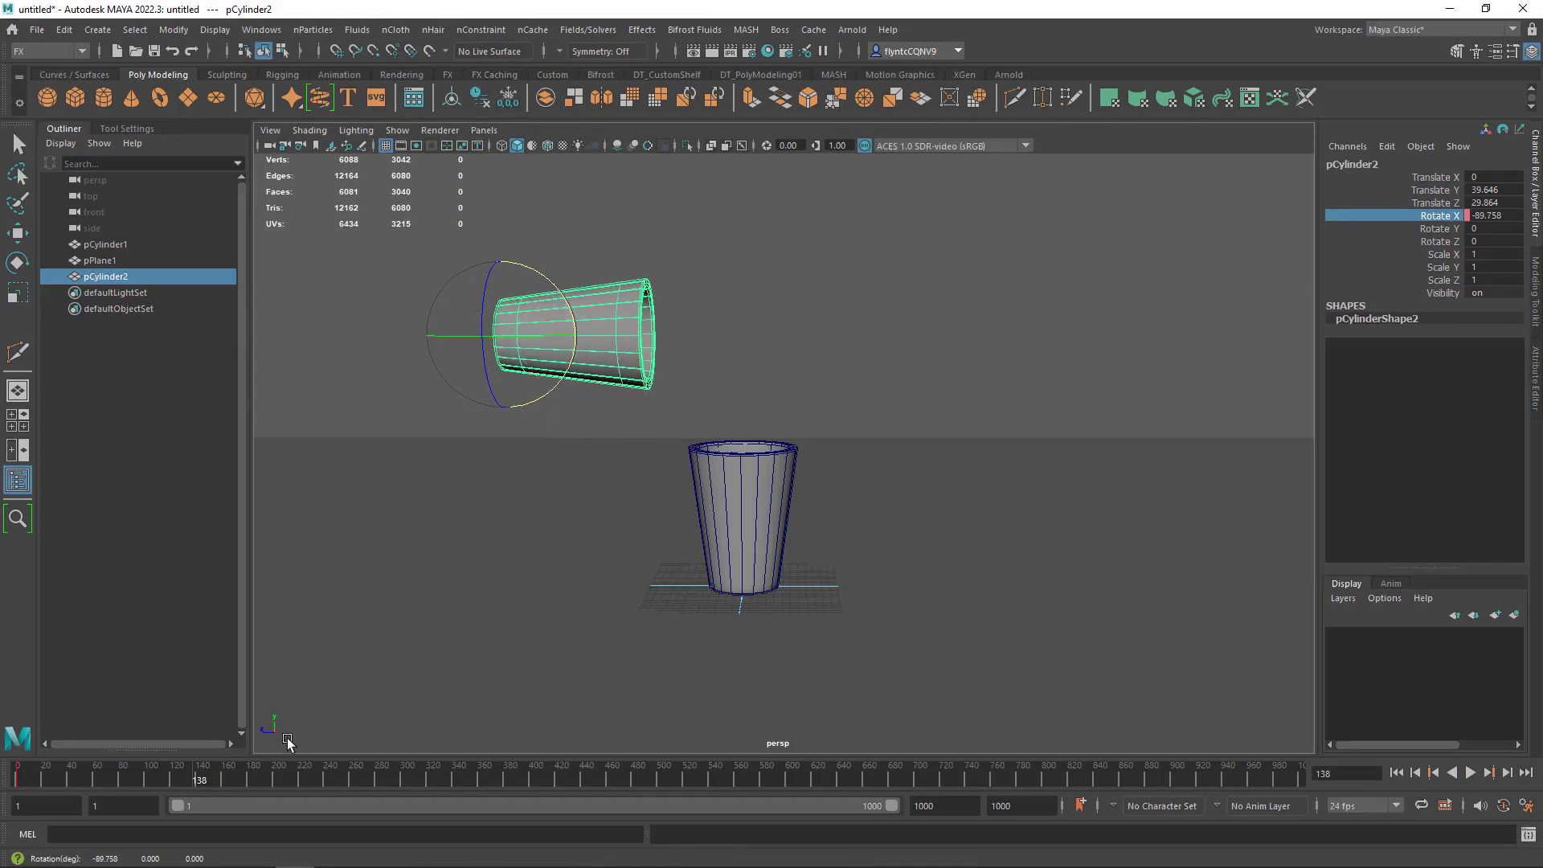
pyautogui.rightClick(1450, 215)
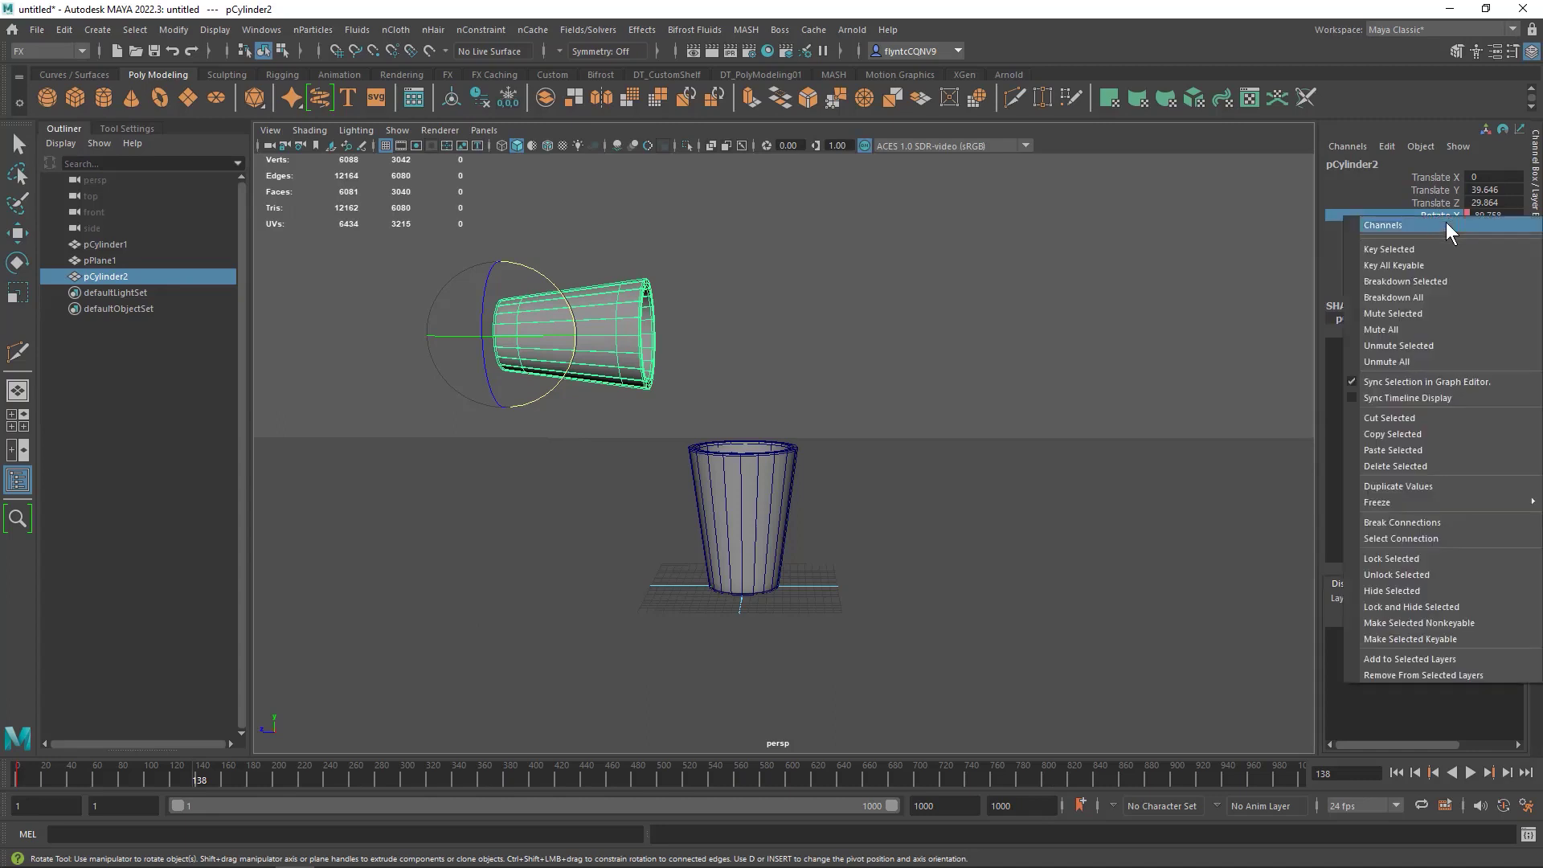
pyautogui.click(1435, 244)
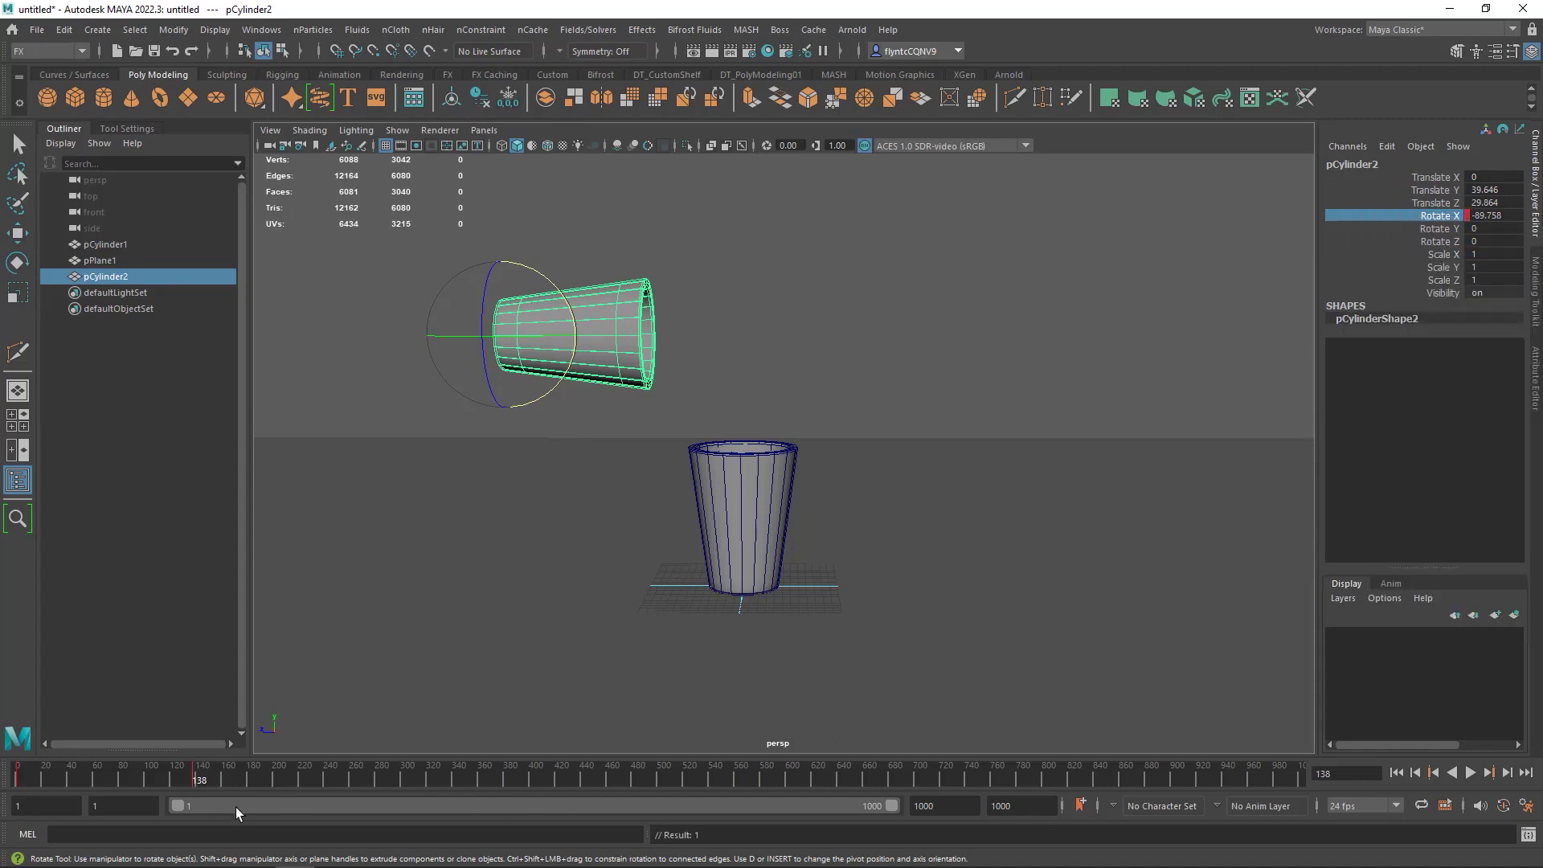
pyautogui.moveTo(208, 781); pyautogui.dragTo(16, 781)
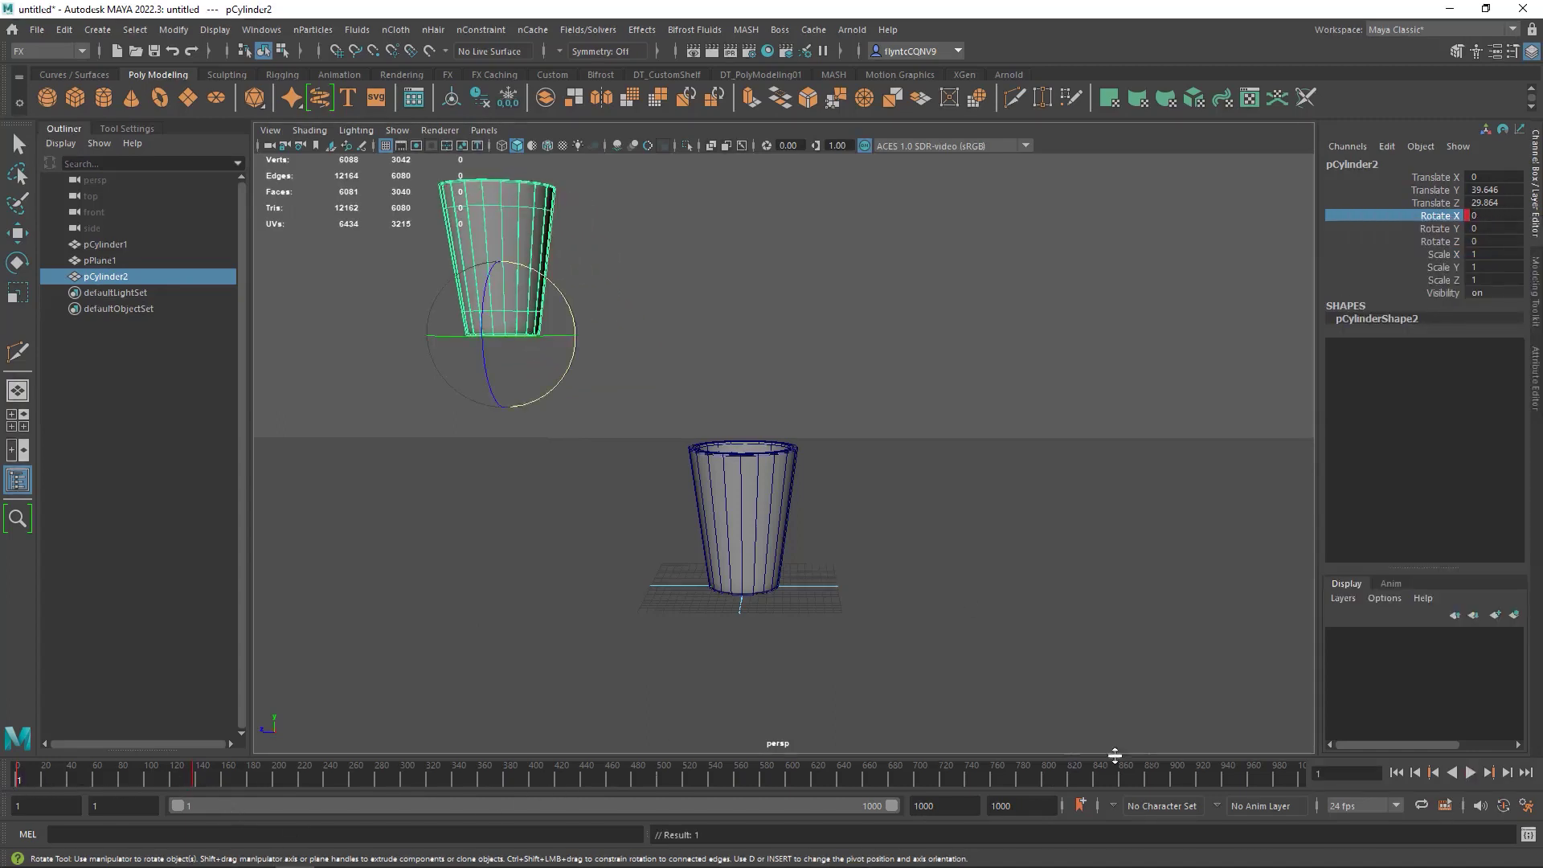
# Play back the upper cup's tilt animation twice to judge its speed, returning the timeline to frame 1 each time.
pyautogui.click(1467, 773)
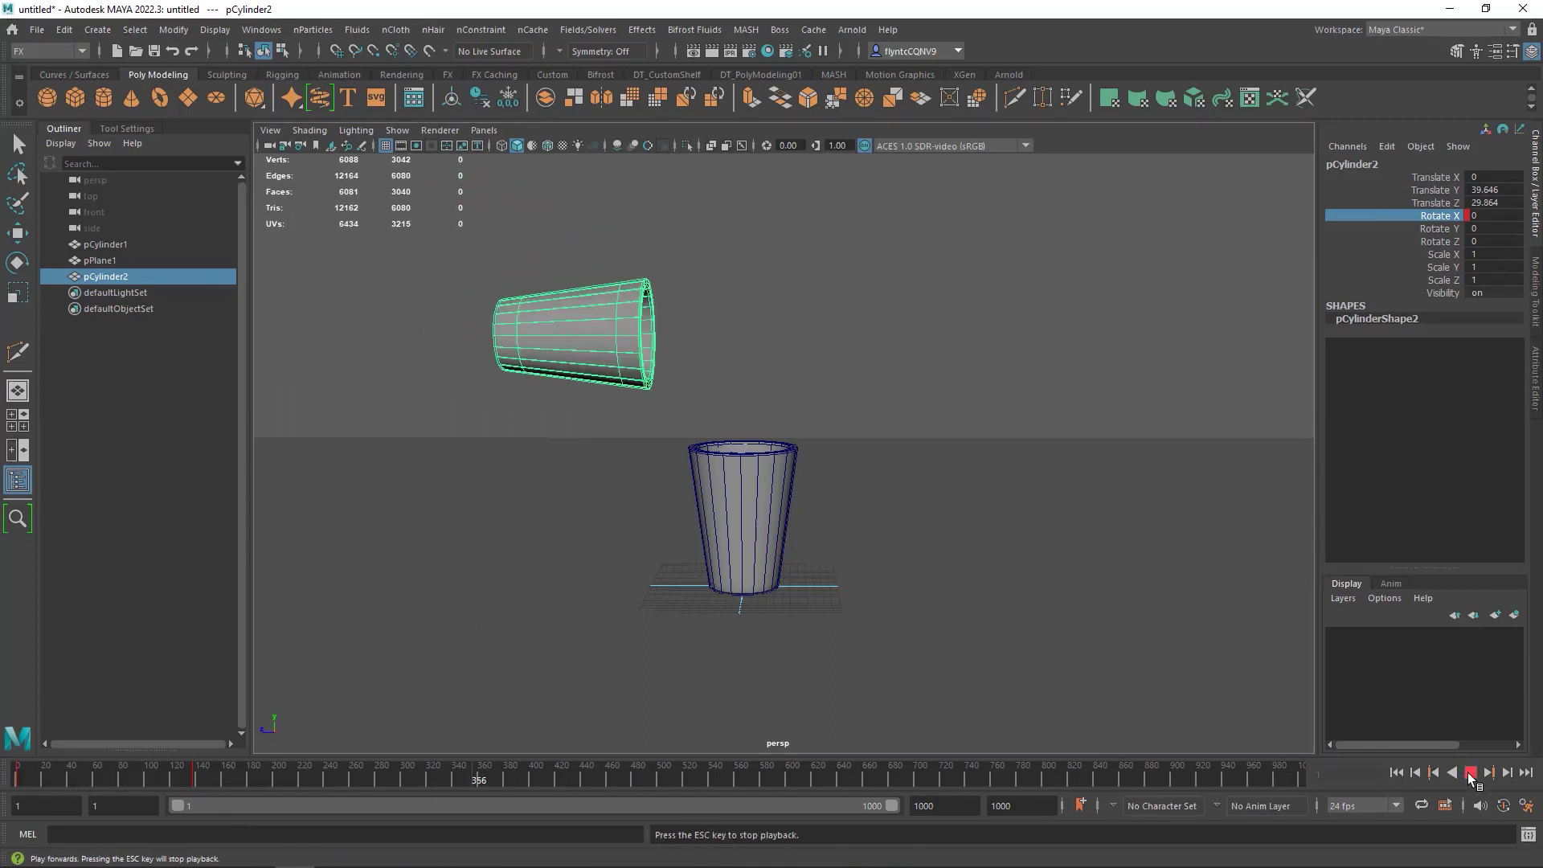
pyautogui.click(1468, 773)
pyautogui.moveTo(506, 780); pyautogui.dragTo(16, 781)
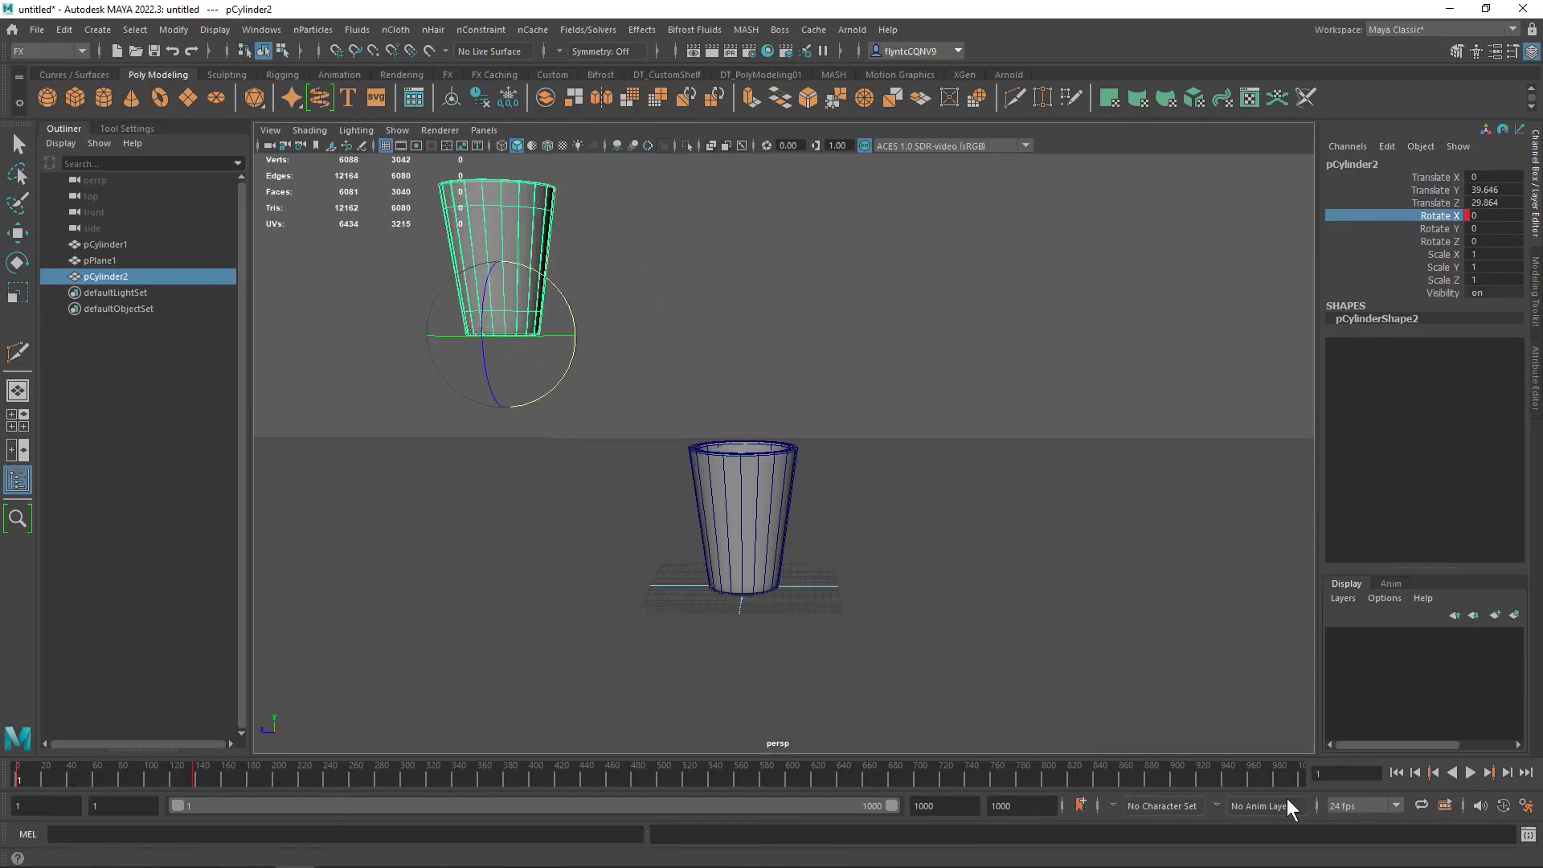
pyautogui.click(1468, 775)
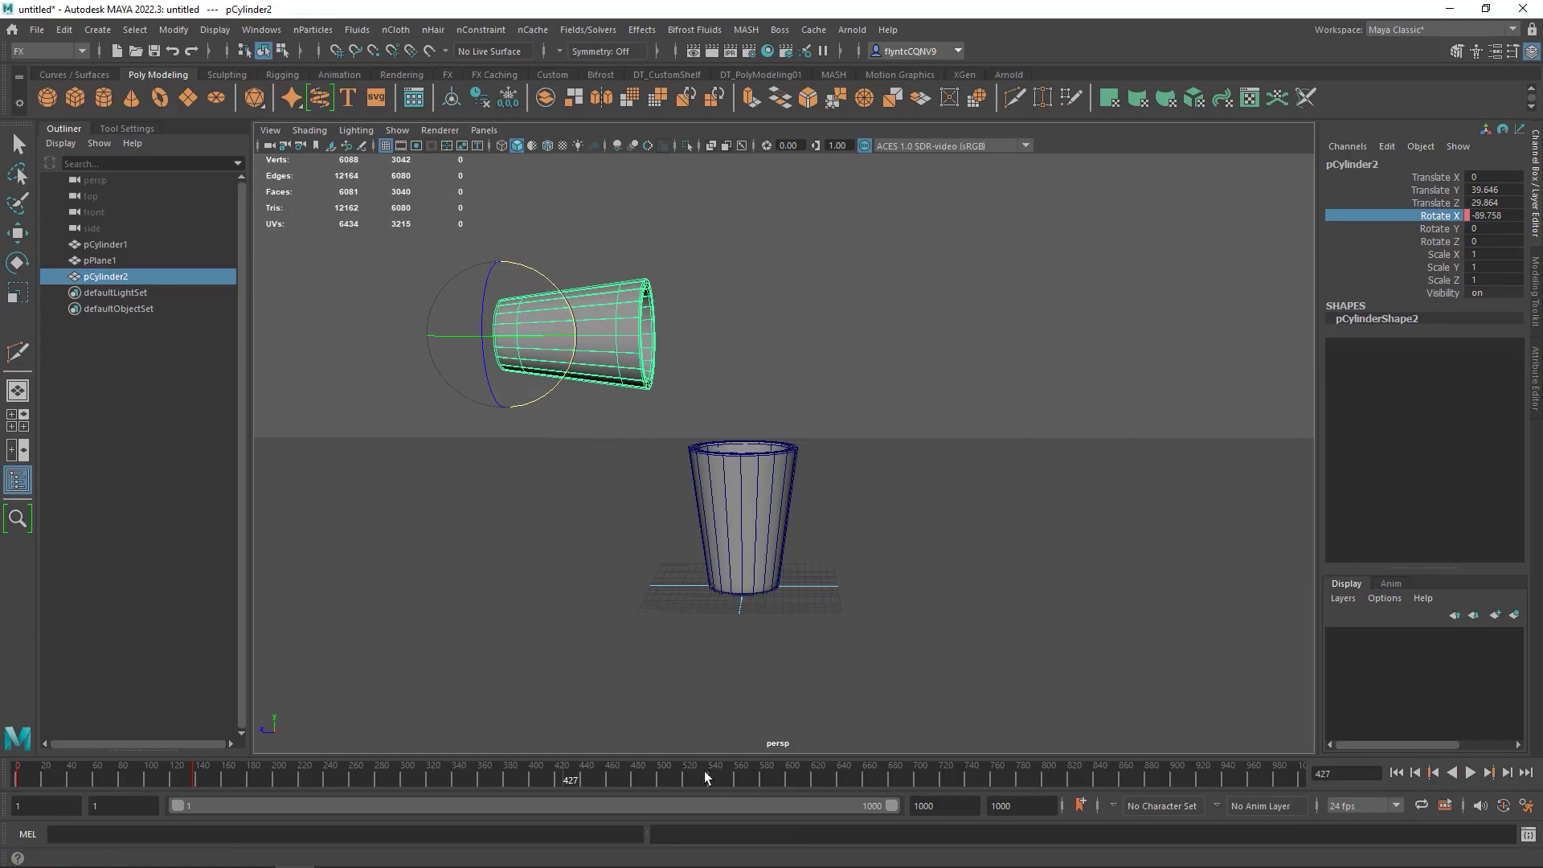
pyautogui.click(572, 779)
pyautogui.moveTo(572, 779); pyautogui.dragTo(16, 781)
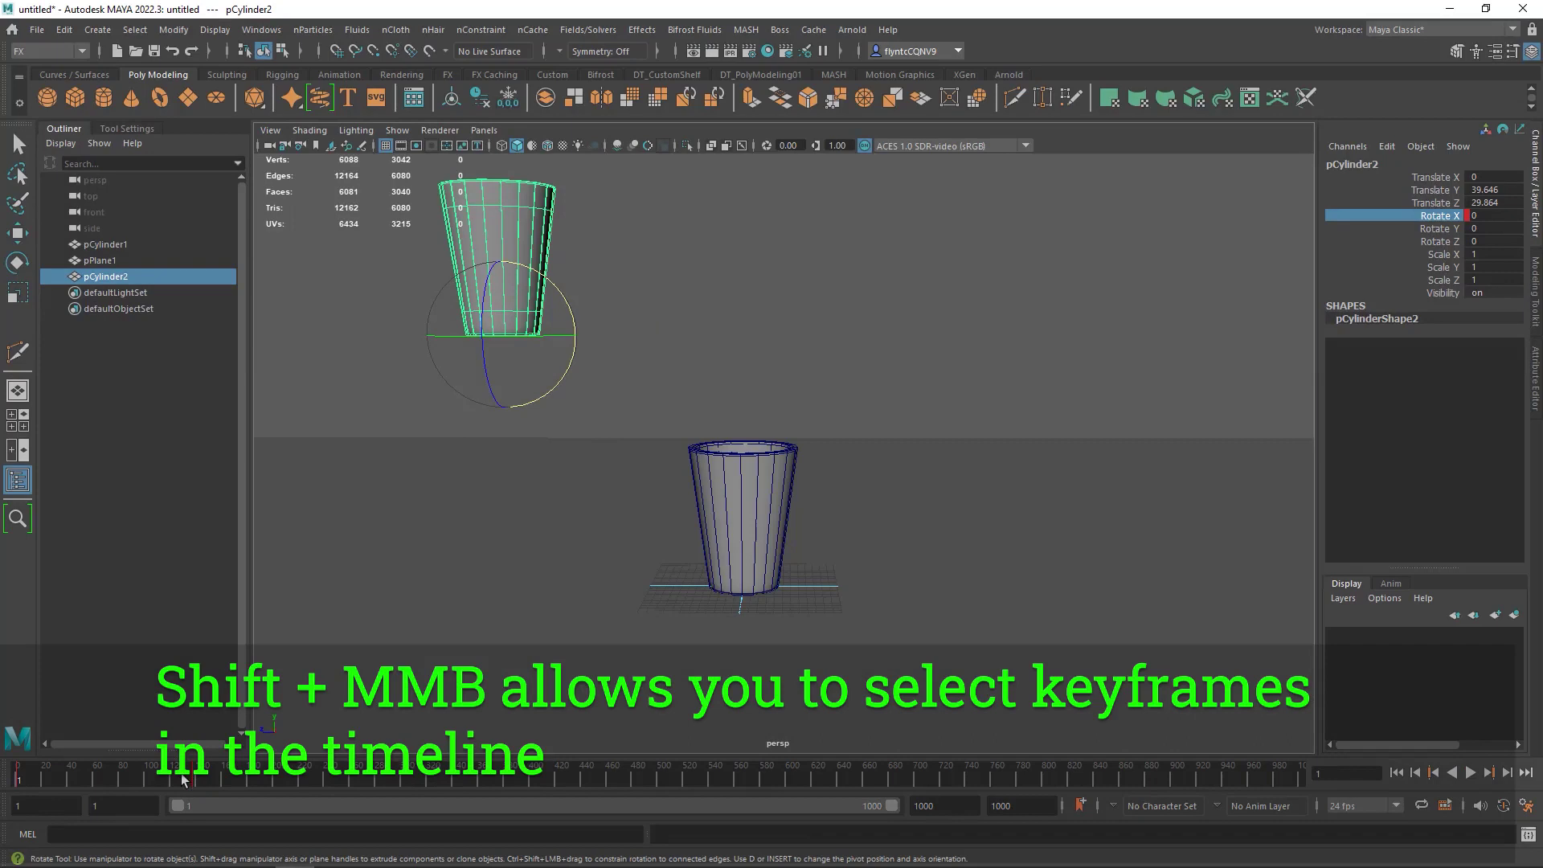
# Slow the upper cup's tilt by moving its ending Rotate X keyframe to about frame 440.
pyautogui.keyDown('shift'); pyautogui.moveTo(183, 778); pyautogui.dragTo(203, 776); pyautogui.keyUp('shift')
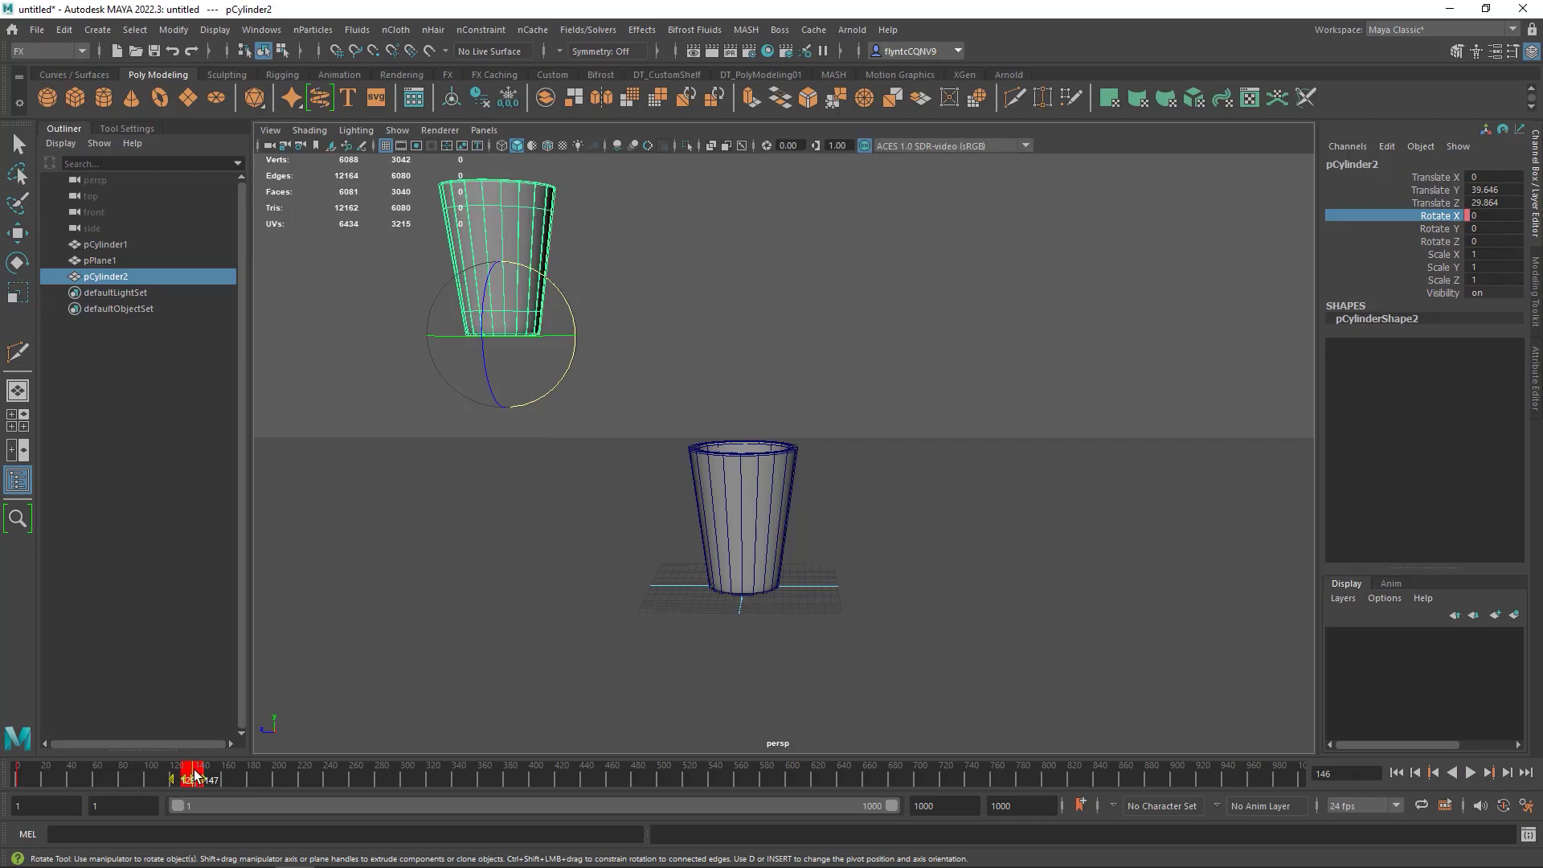
pyautogui.moveTo(195, 774); pyautogui.dragTo(471, 785)
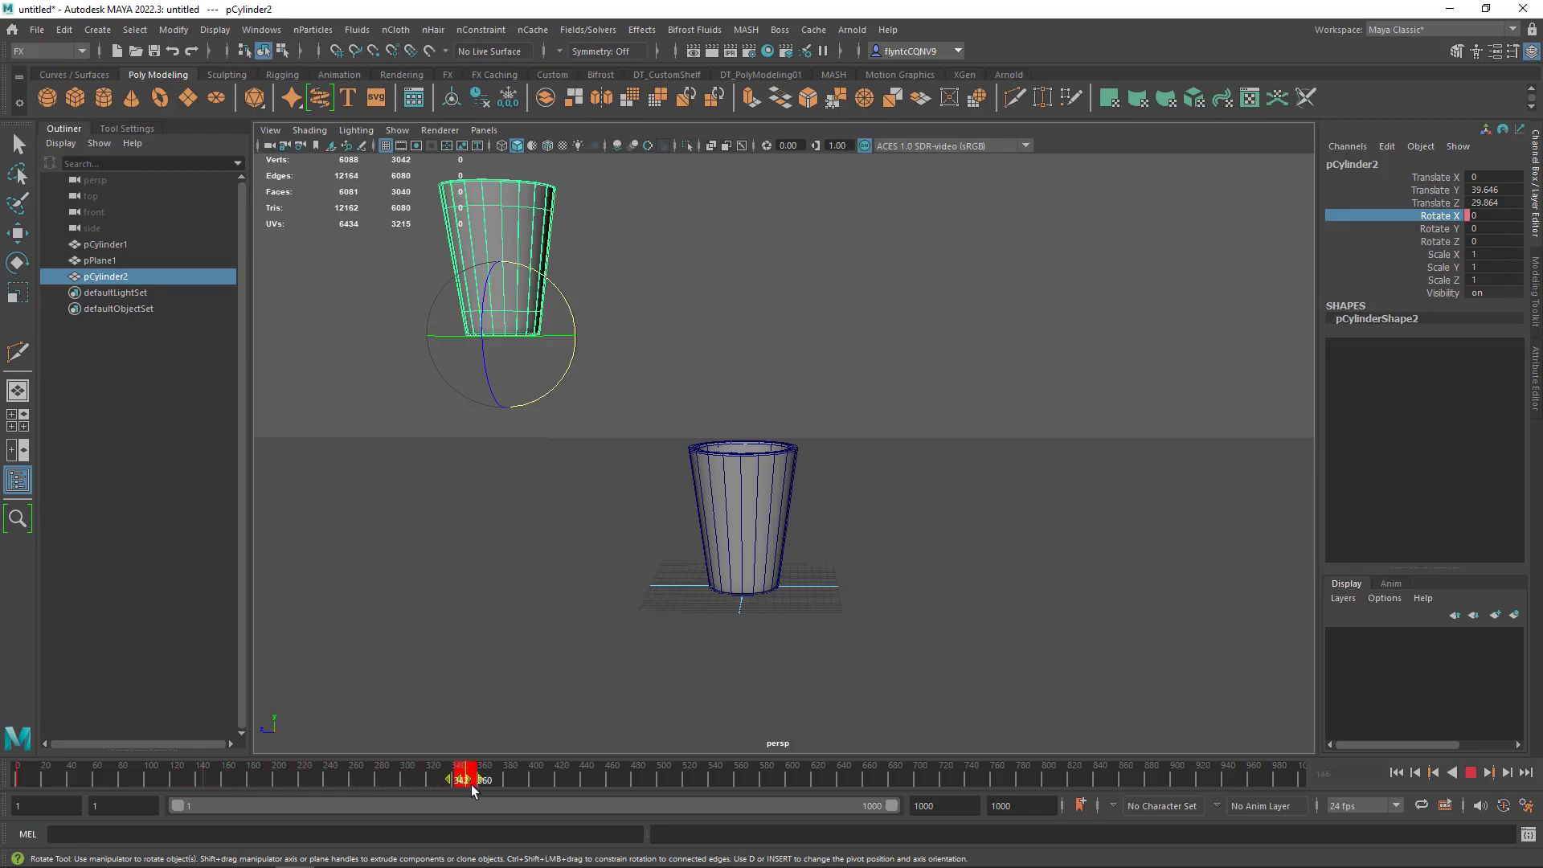
pyautogui.moveTo(580, 784); pyautogui.dragTo(580, 784)
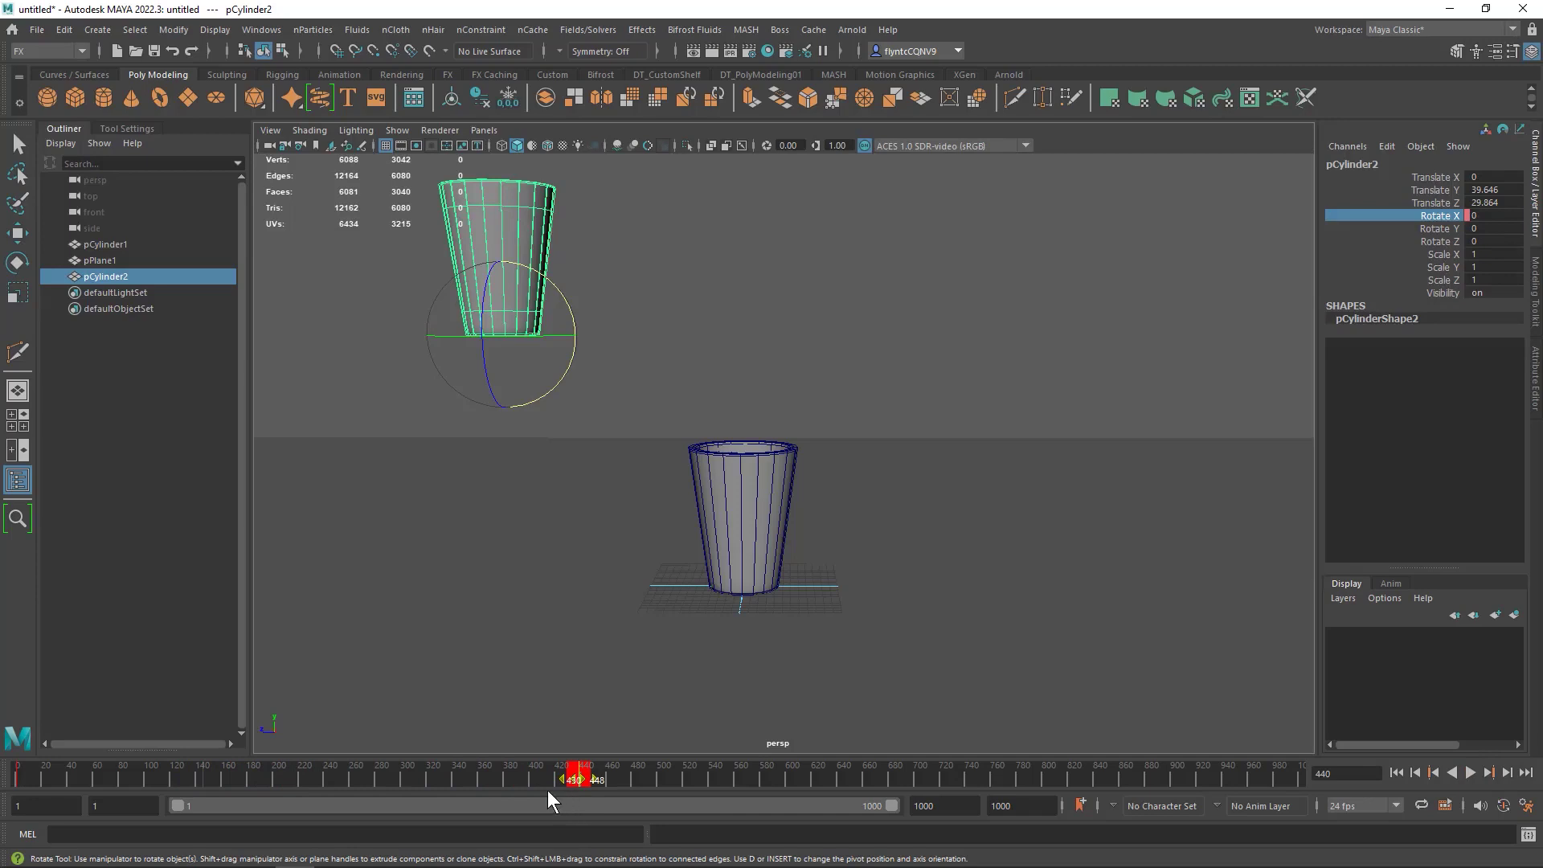
# Scrub and play back the retimed cup tilt to review its speed, and return the timeline to frame 1.
pyautogui.click(507, 777)
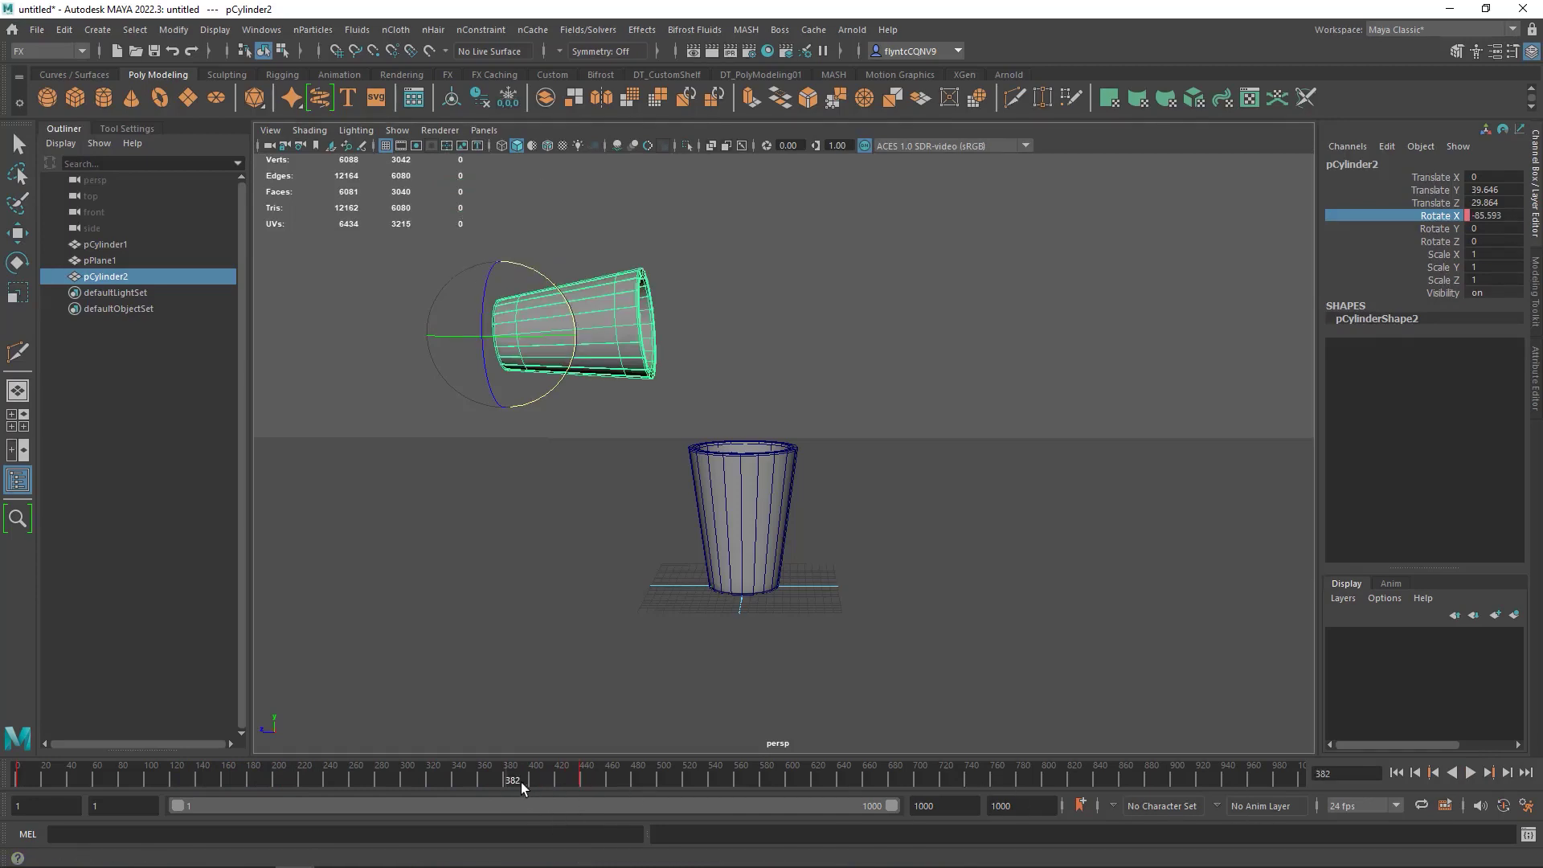
pyautogui.moveTo(521, 783); pyautogui.dragTo(16, 778)
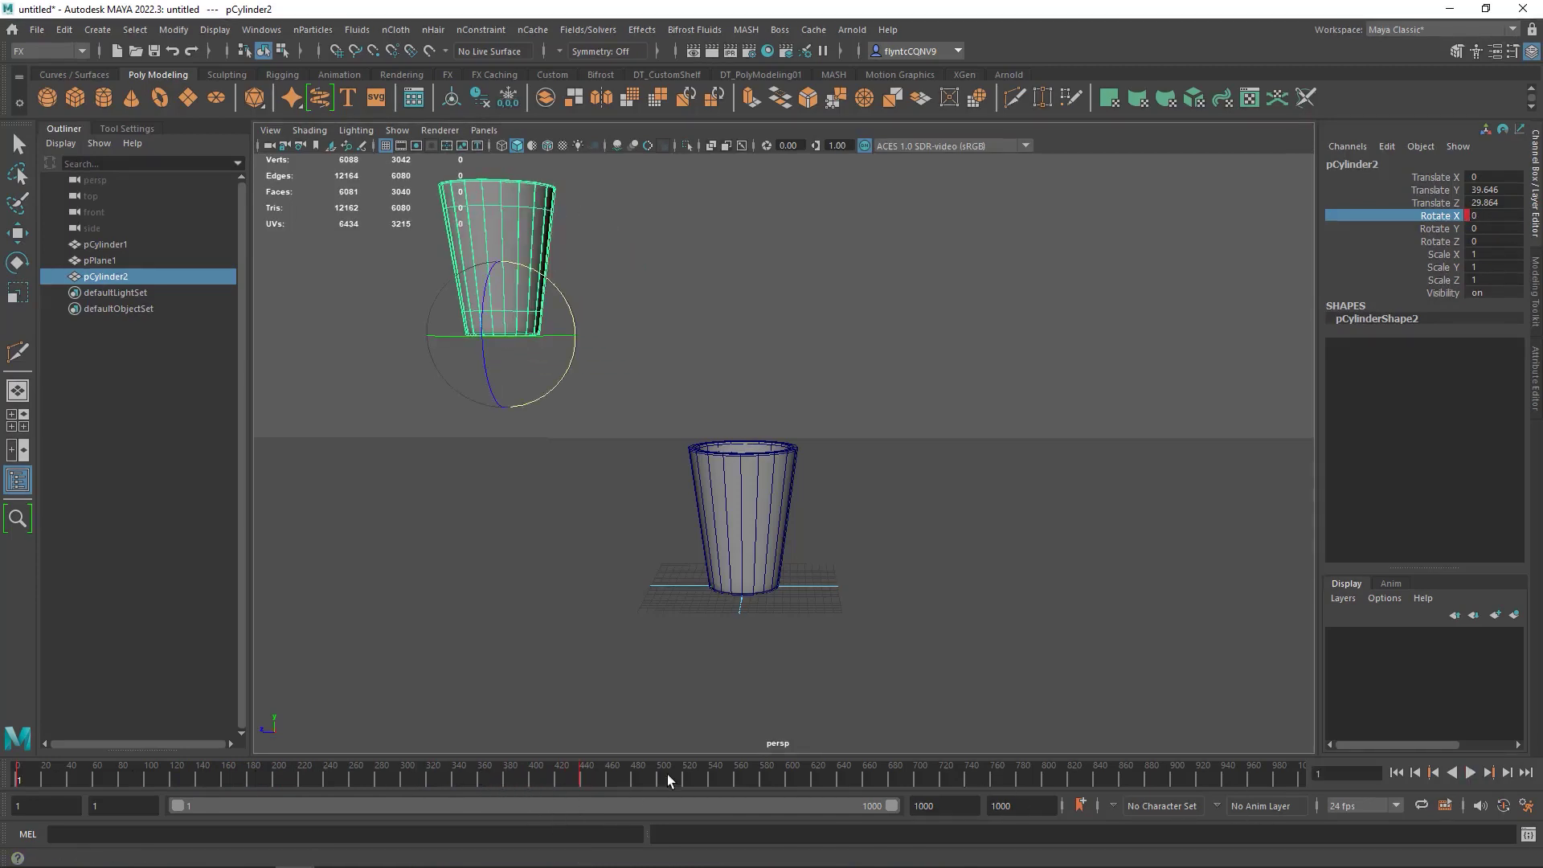
pyautogui.click(1476, 774)
pyautogui.click(1475, 773)
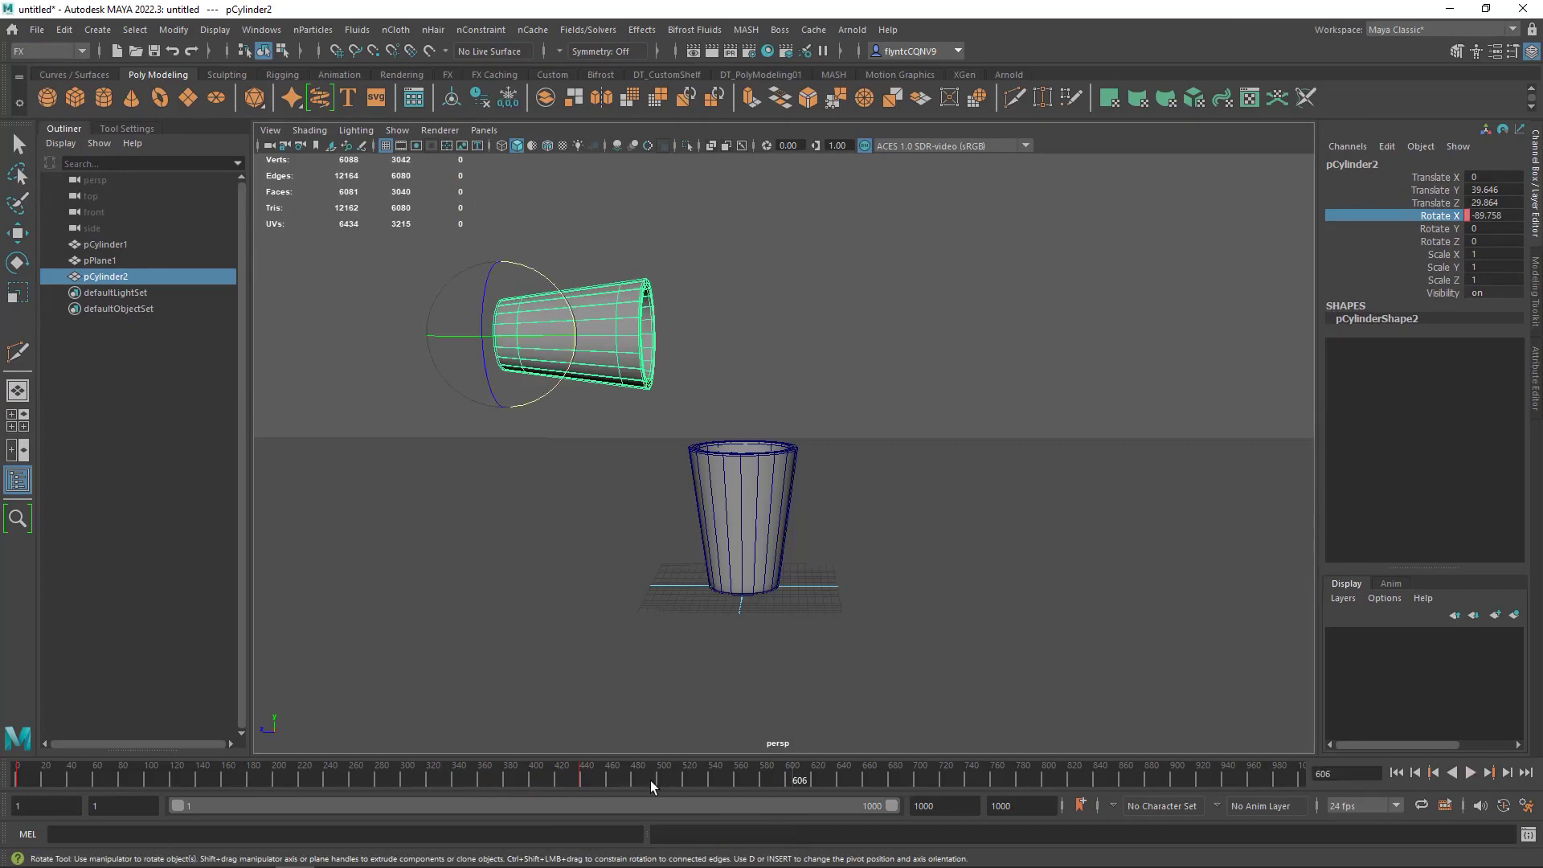
pyautogui.moveTo(801, 779); pyautogui.dragTo(2, 778)
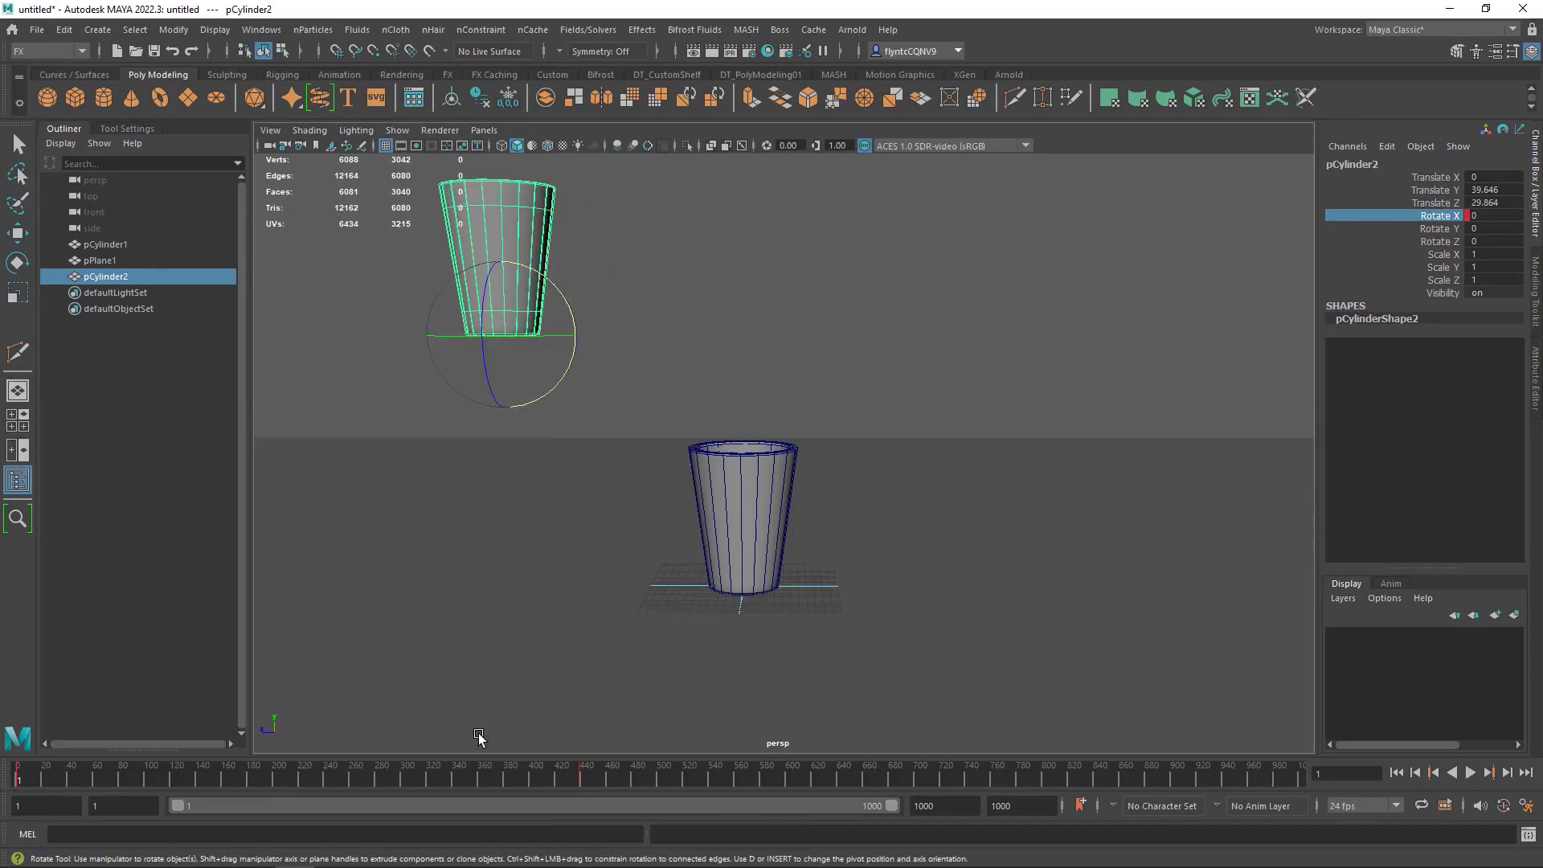
# Save the scene as a Maya Binary file named WaterSime_01 in the WaterSim_01 project's scenes folder.
pyautogui.click(37, 29)
pyautogui.click(109, 111)
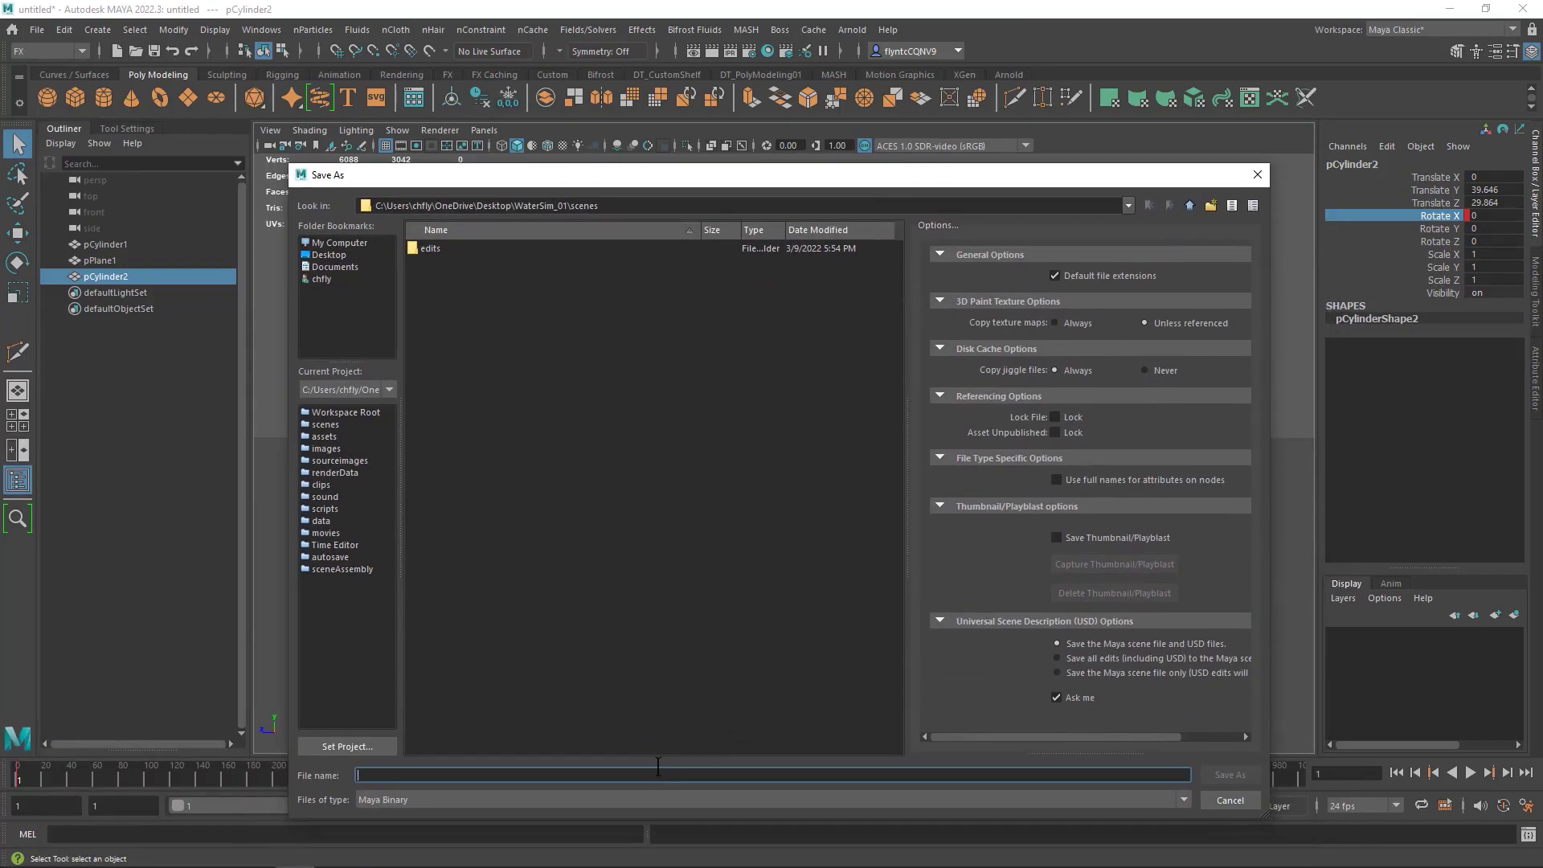
pyautogui.write('WaterSime_01')
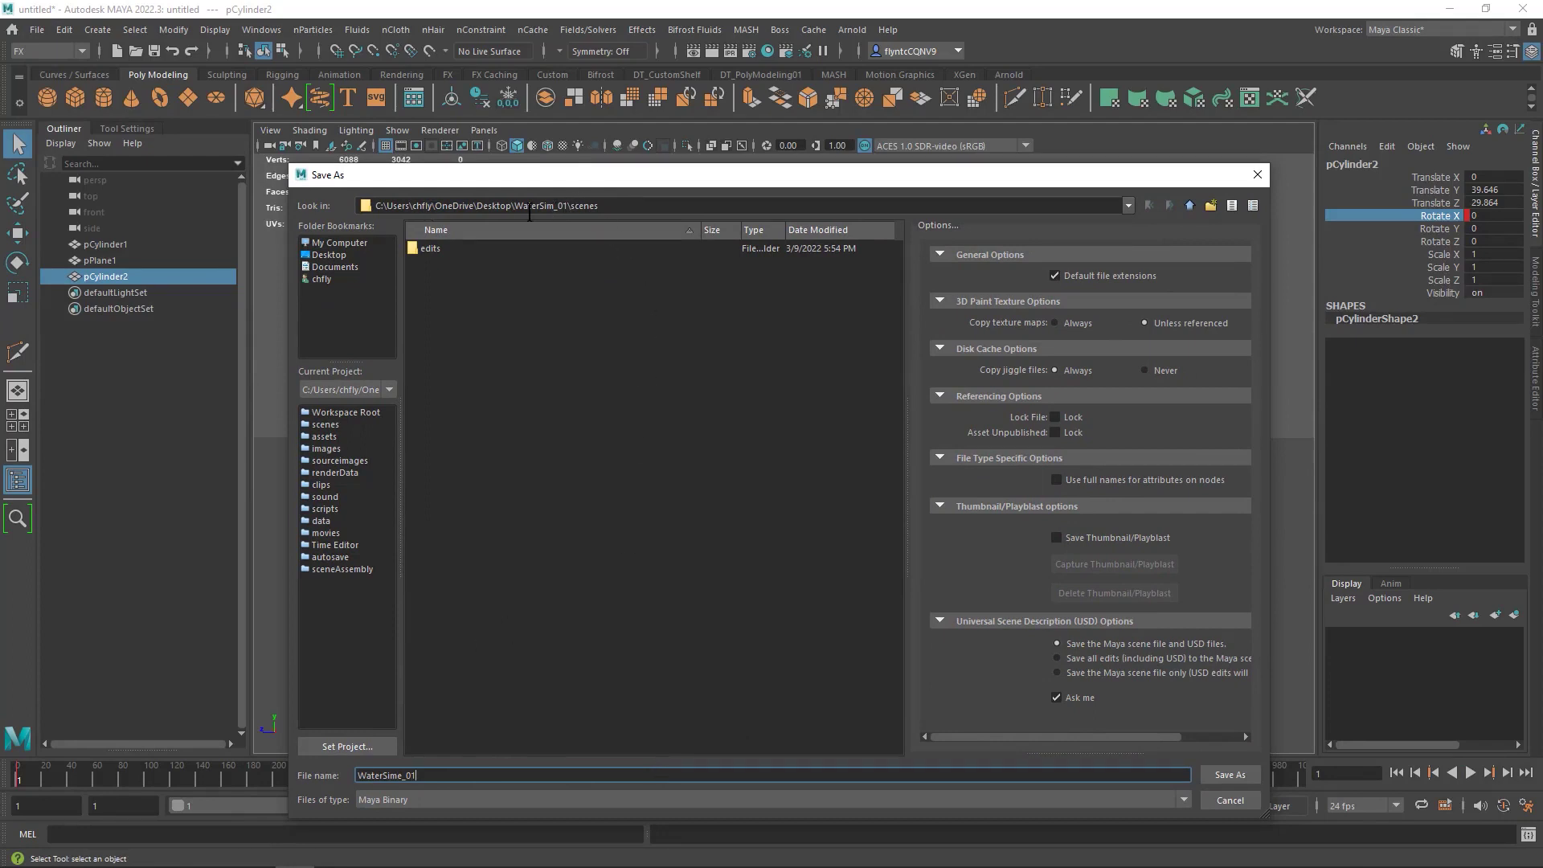
pyautogui.click(1231, 772)
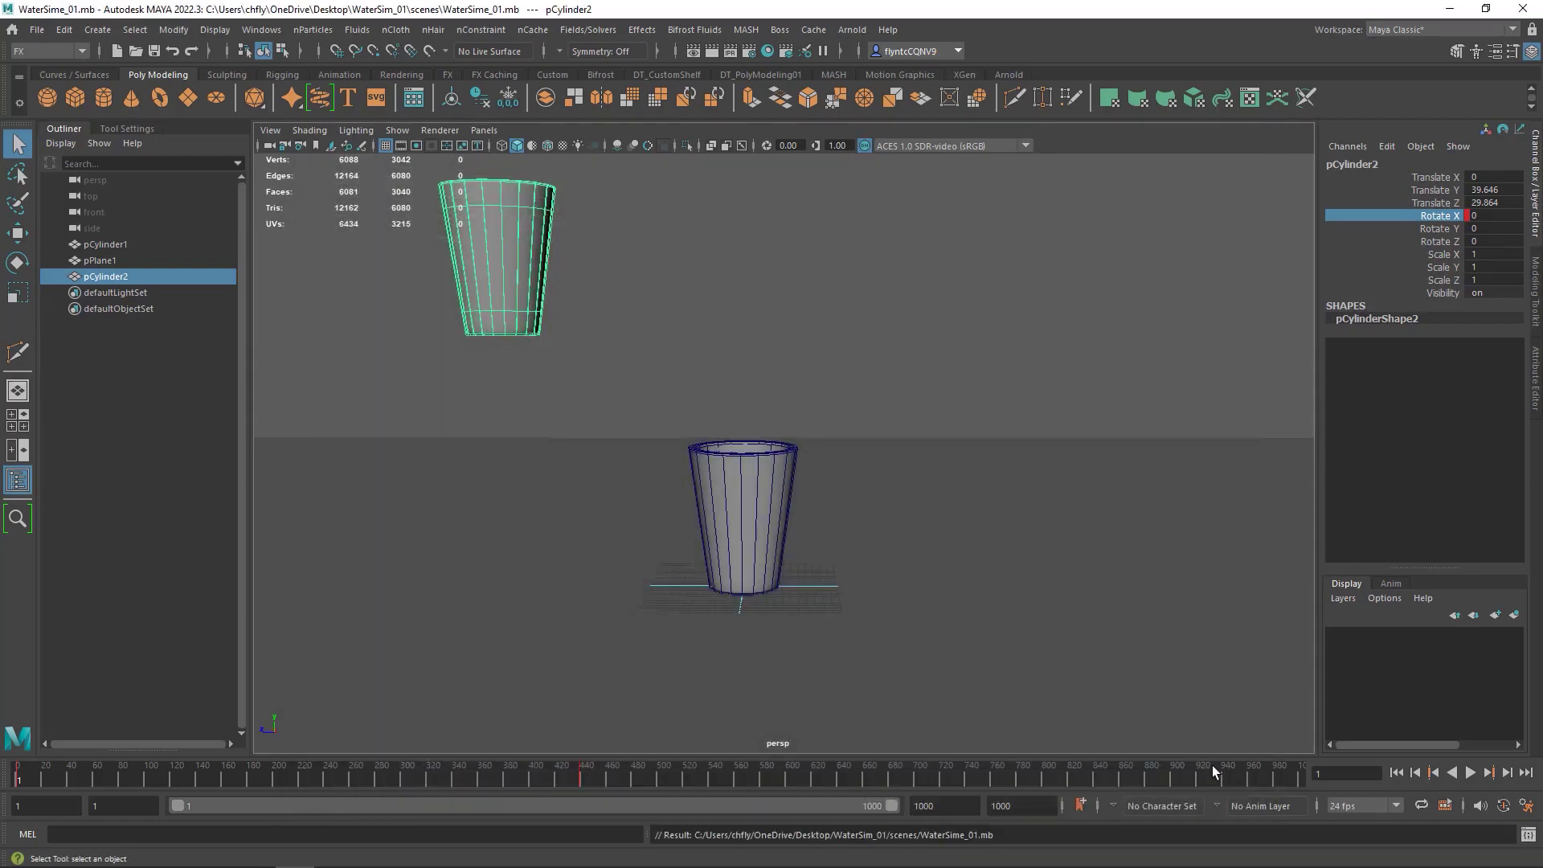